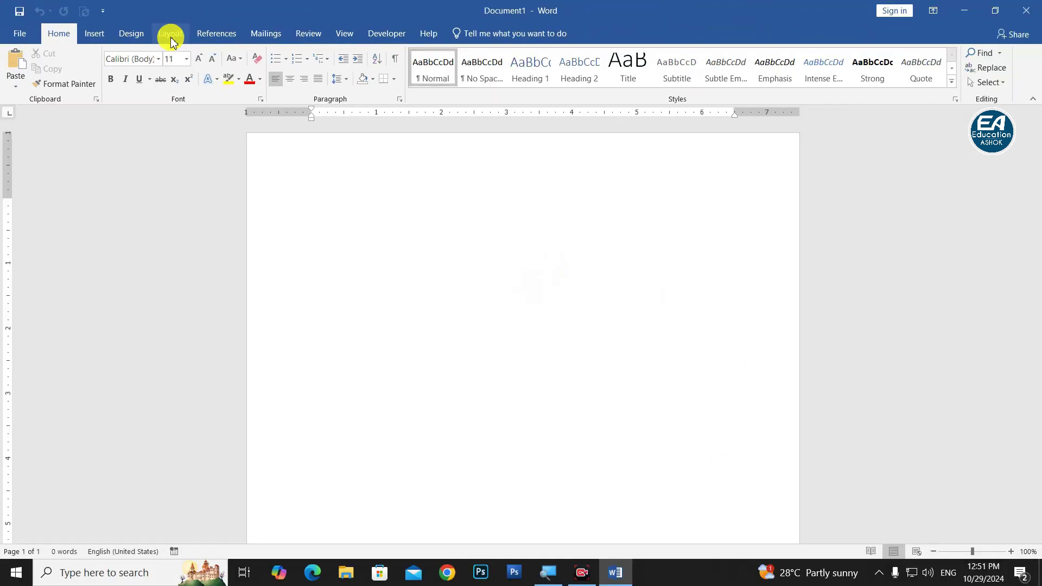
# Set the page to A4 paper in Landscape with Narrow 0.5" margins.
pyautogui.click(172, 41)
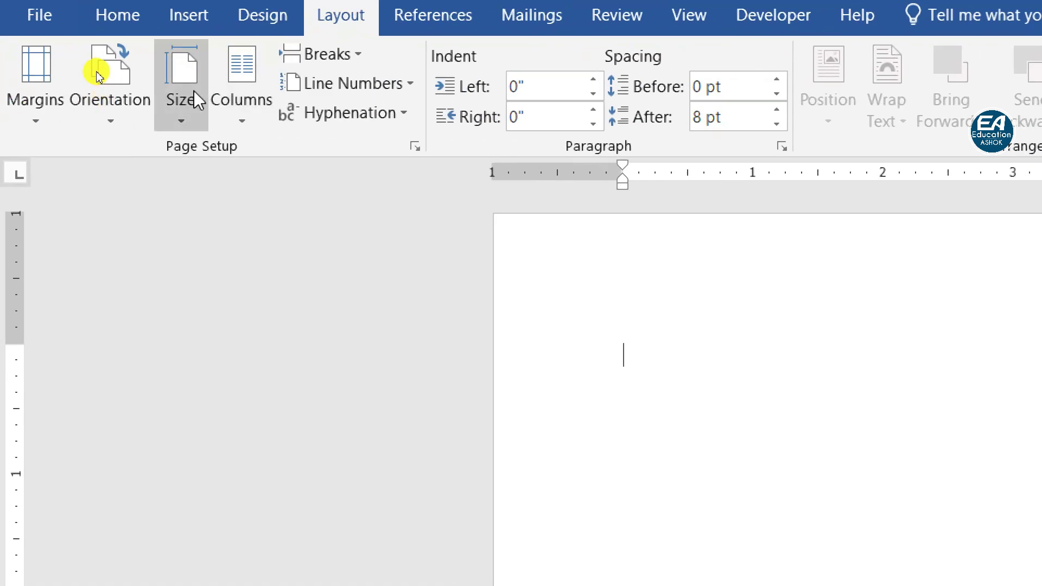
pyautogui.click(92, 73)
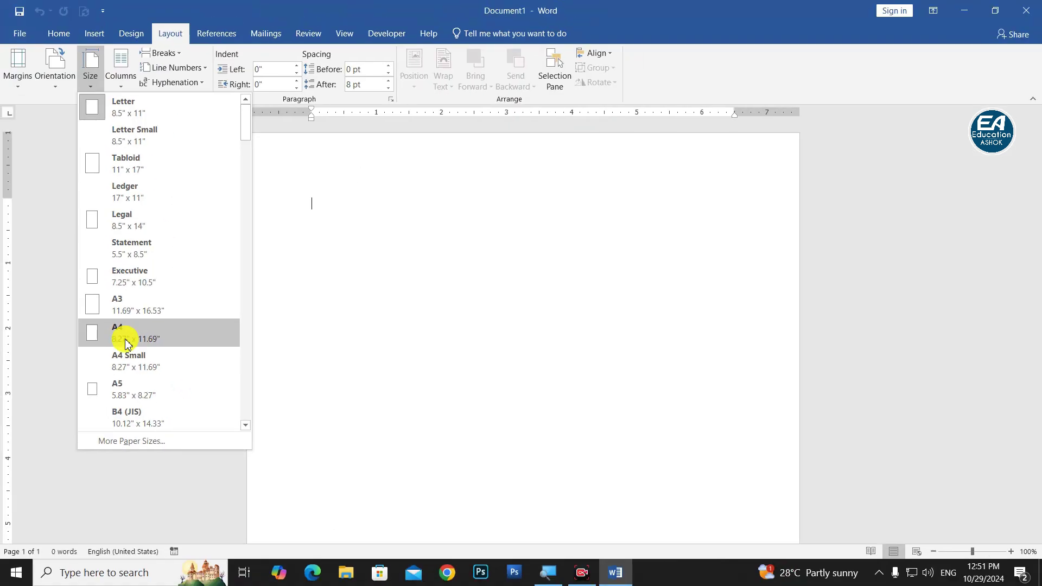
pyautogui.click(131, 343)
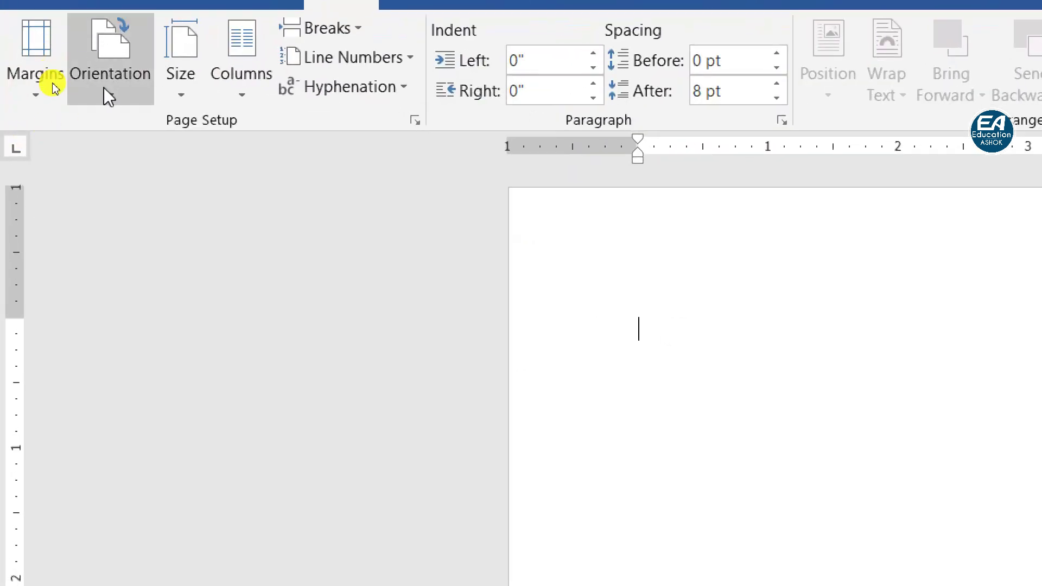
pyautogui.click(53, 82)
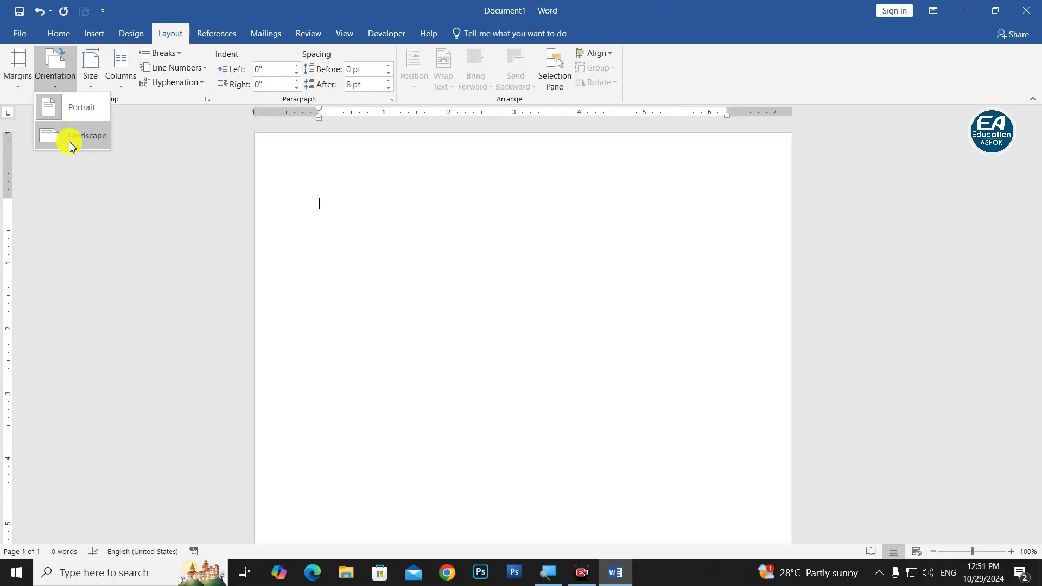
pyautogui.click(140, 211)
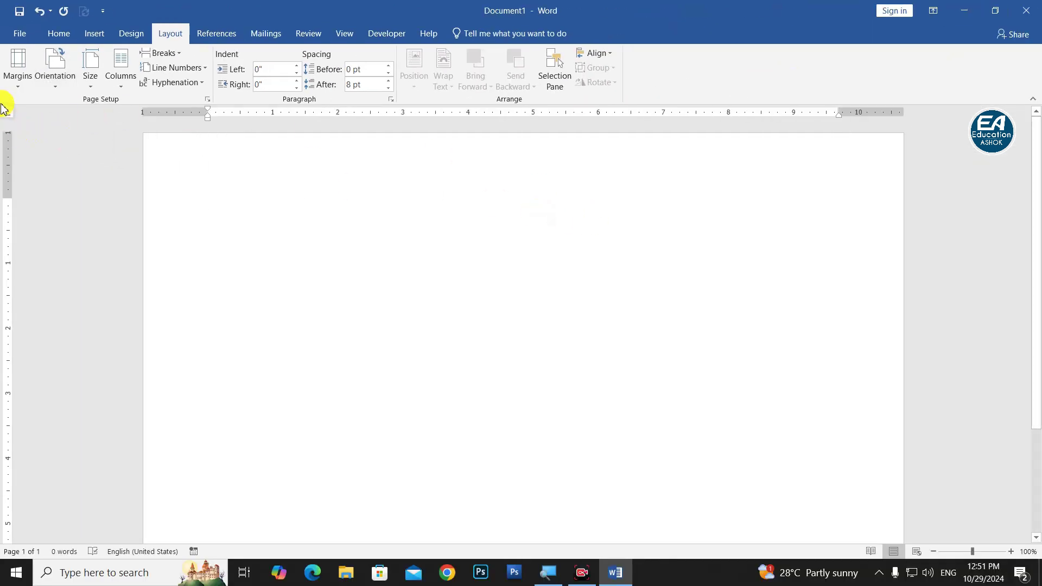
pyautogui.click(15, 70)
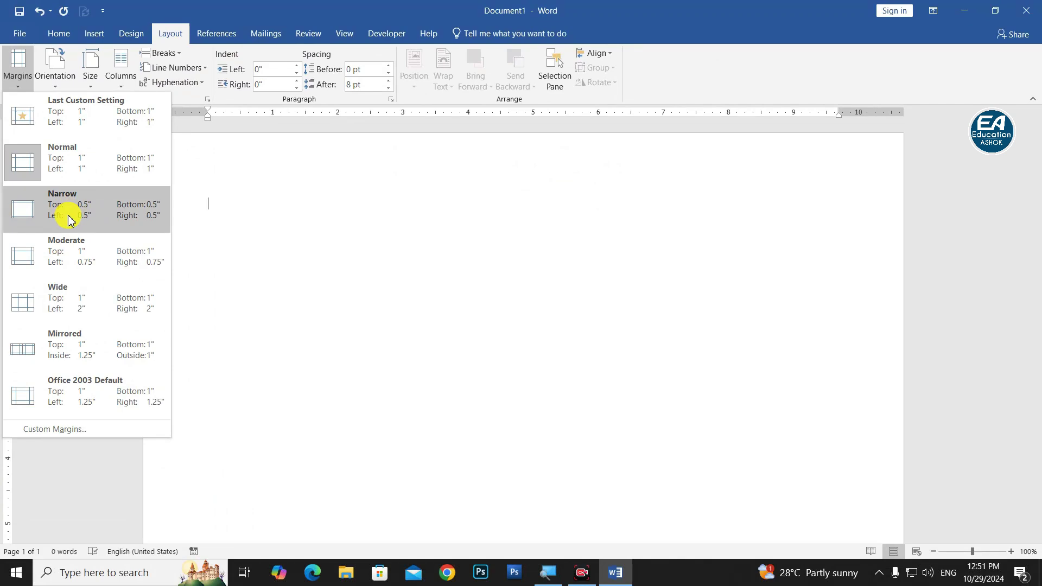
pyautogui.click(69, 220)
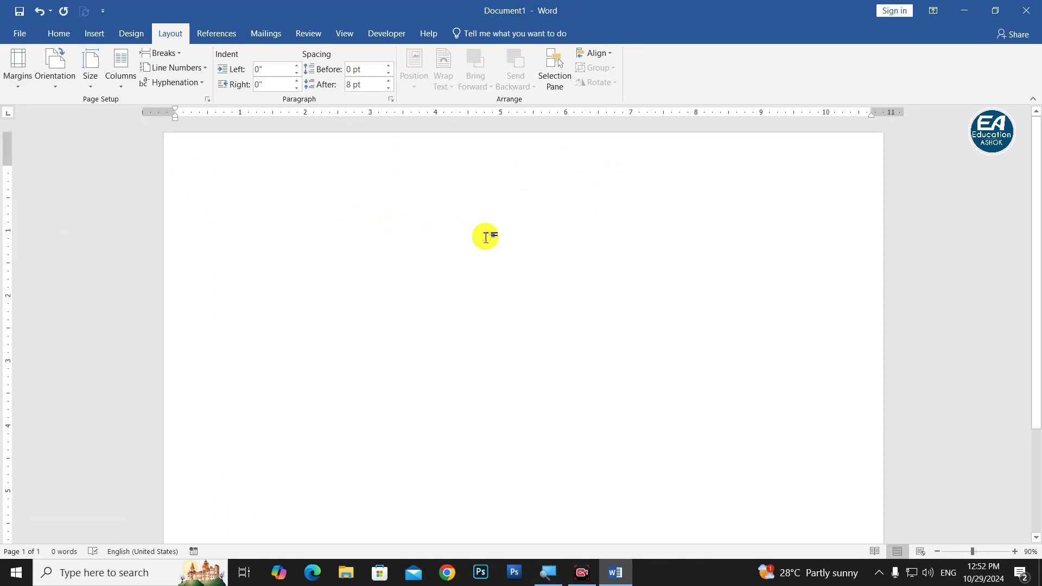
pyautogui.keyDown('ctrl'); pyautogui.scroll(-4, 486, 233); pyautogui.keyUp('ctrl')
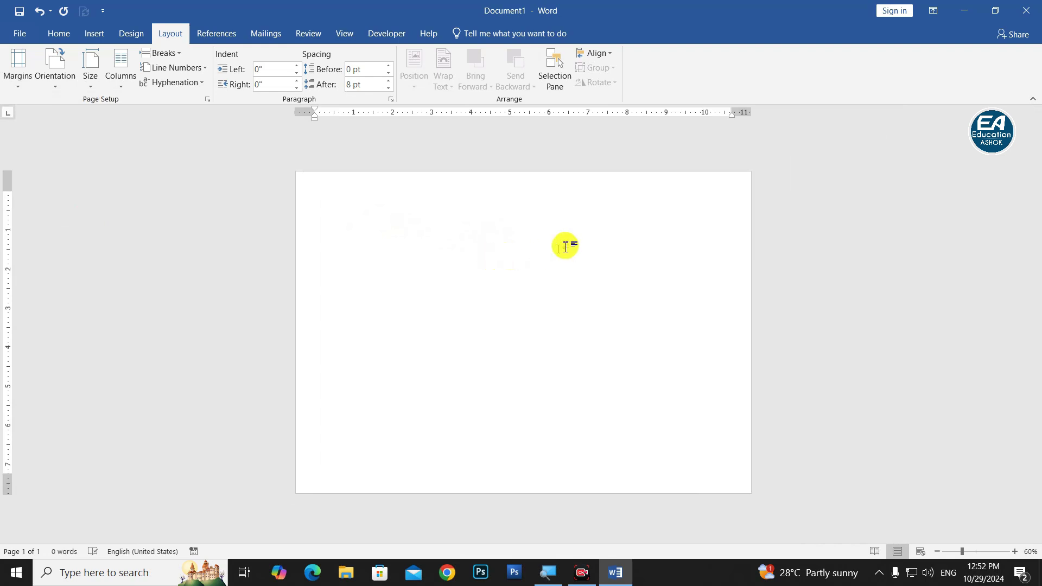
# Draw a tall blue rectangle down the left side of the page.
pyautogui.click(91, 32)
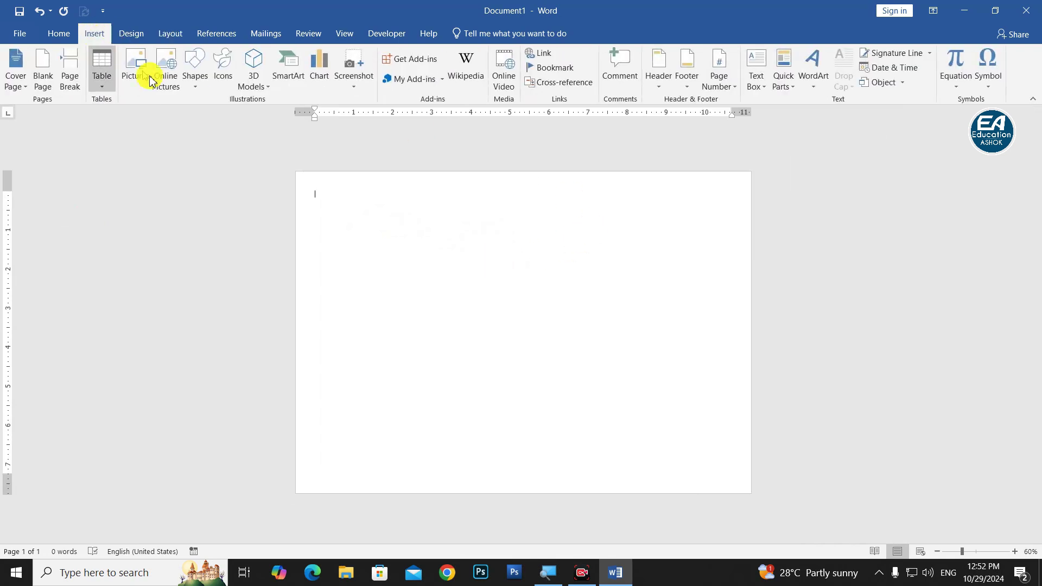
pyautogui.click(205, 87)
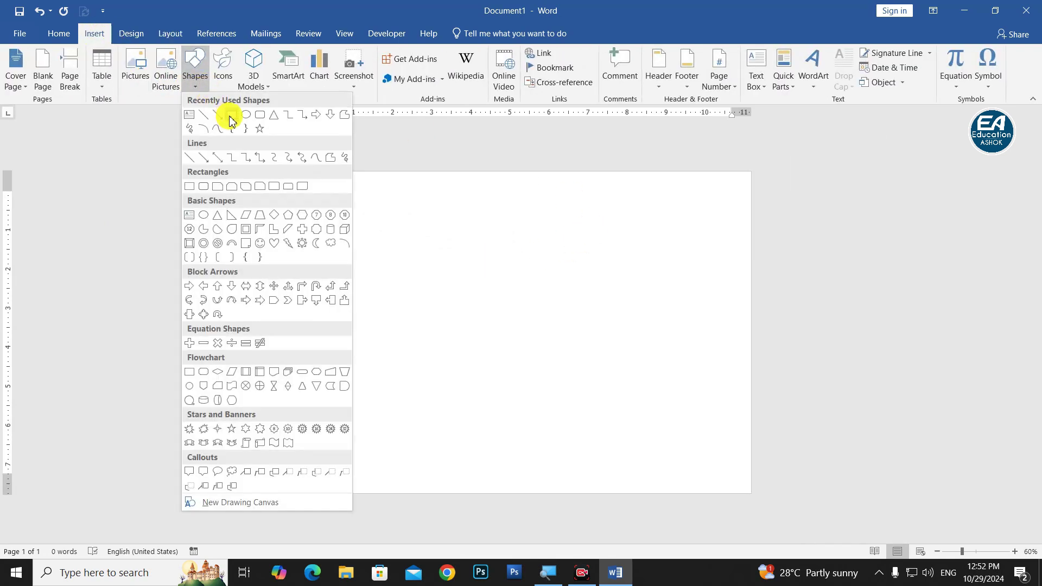
pyautogui.click(231, 115)
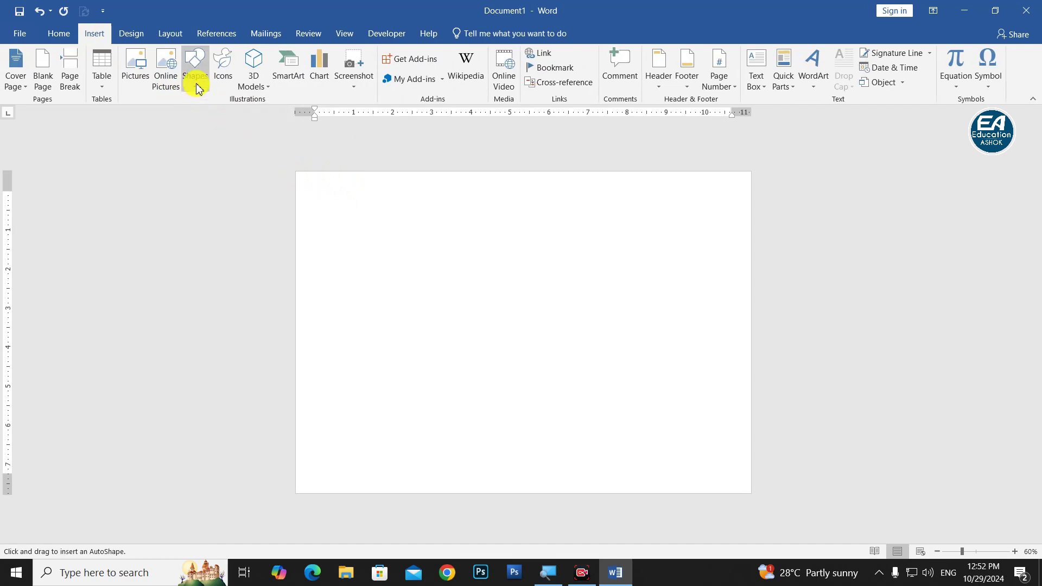
pyautogui.click(196, 88)
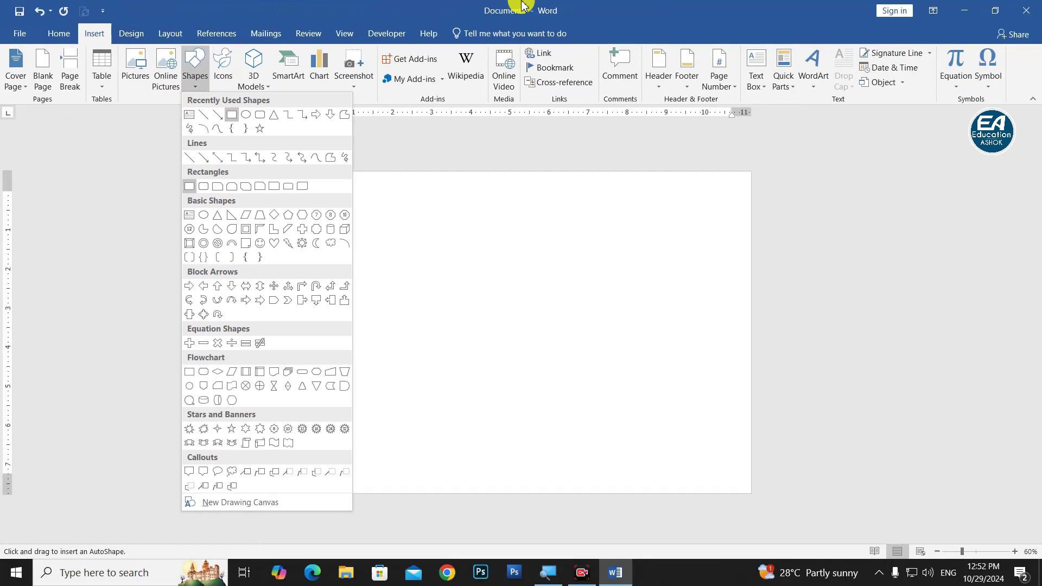
pyautogui.click(231, 116)
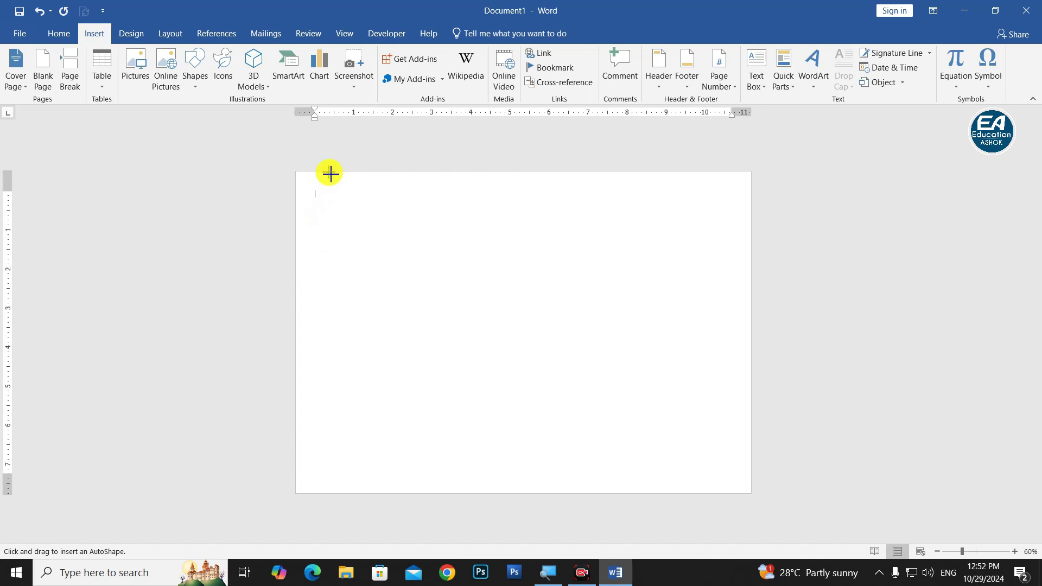
pyautogui.moveTo(328, 173)
pyautogui.mouseDown()
pyautogui.moveTo(444, 494)
pyautogui.moveTo(454, 492)
pyautogui.mouseUp()
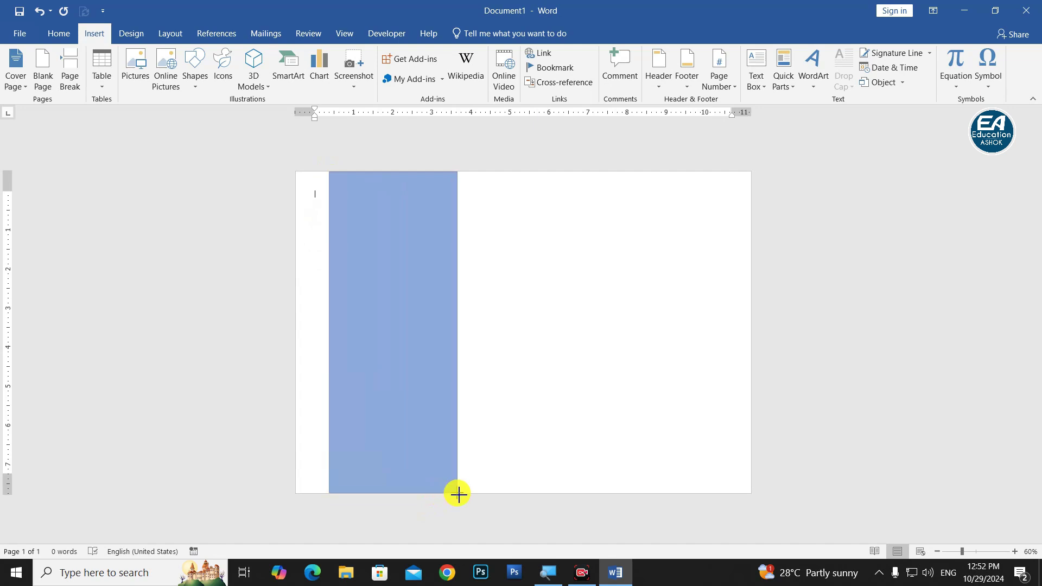
pyautogui.moveTo(457, 494); pyautogui.dragTo(458, 493)
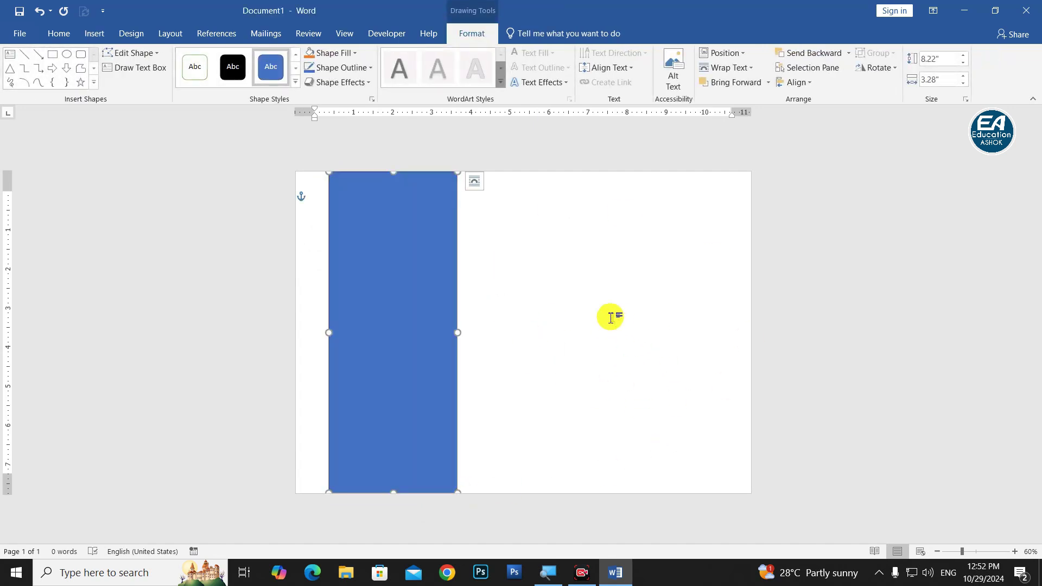
# Recheck the paper size list, leaving A4 unchanged, and return to the rectangle's formatting.
pyautogui.keyDown('ctrl'); pyautogui.scroll(6, 493, 326); pyautogui.keyUp('ctrl')
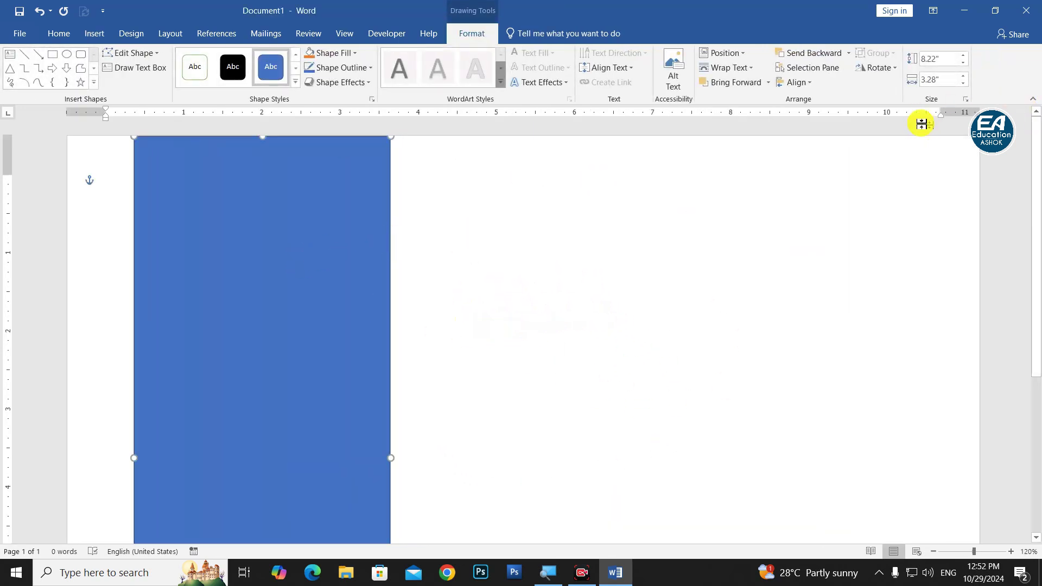
pyautogui.click(170, 33)
pyautogui.click(90, 76)
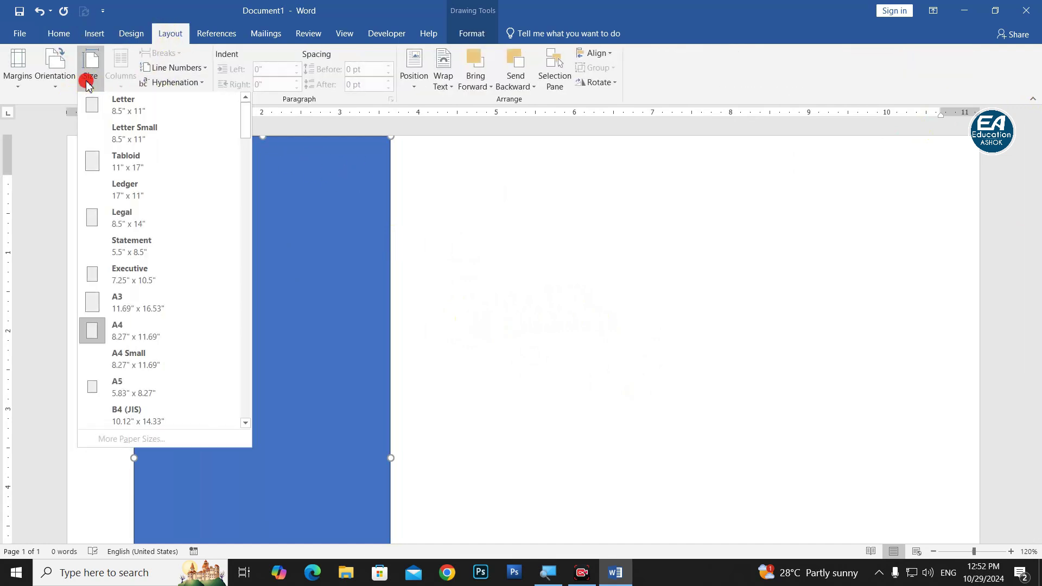
pyautogui.click(587, 335)
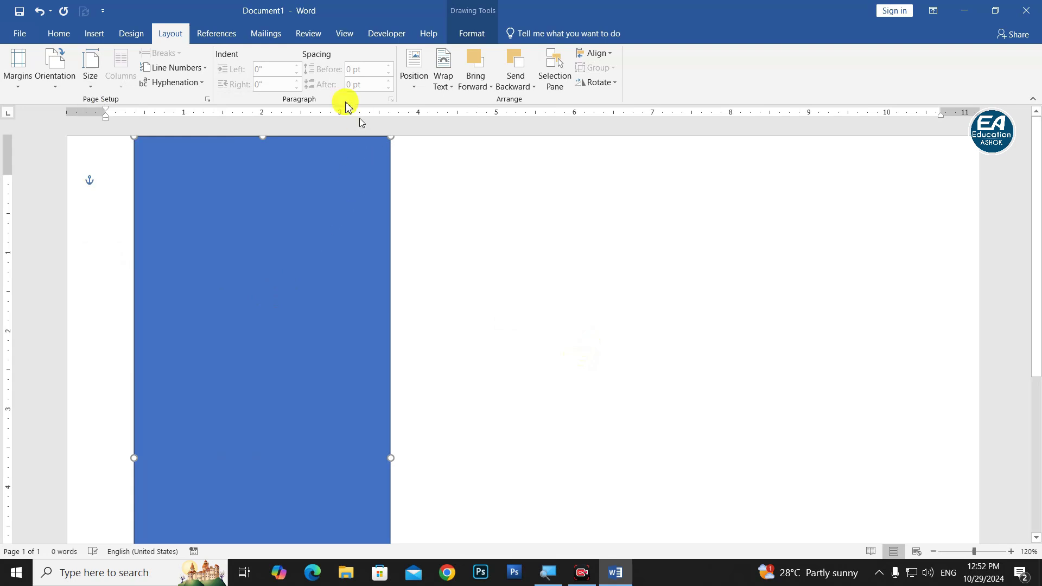
pyautogui.click(471, 45)
pyautogui.write('3.89"')
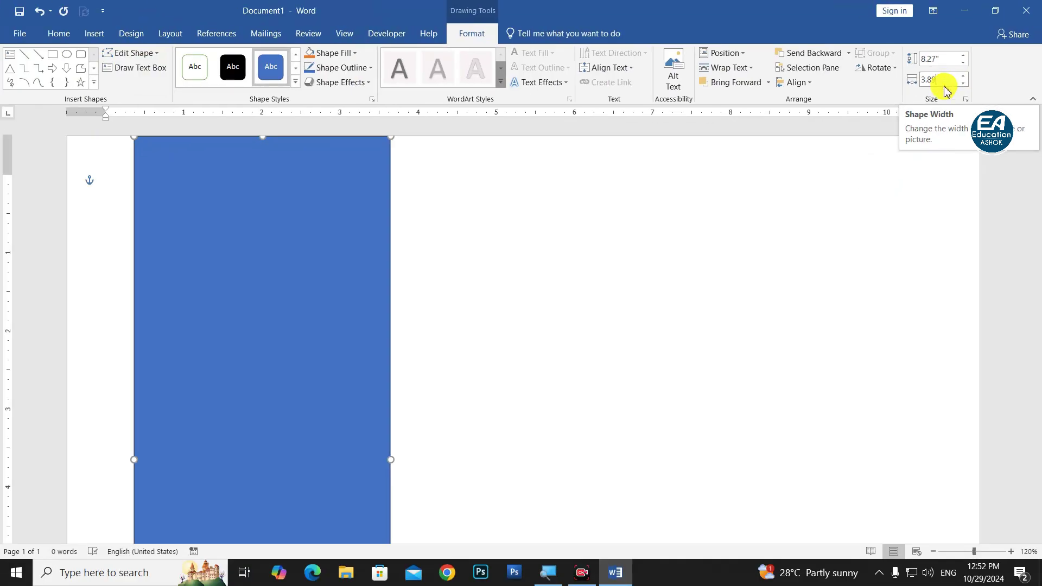
# Set the rectangle to 3.89" wide with no outline and move it to the left edge.
pyautogui.press('Return')
pyautogui.keyDown('ctrl'); pyautogui.scroll(-5, 429, 321); pyautogui.keyUp('ctrl')
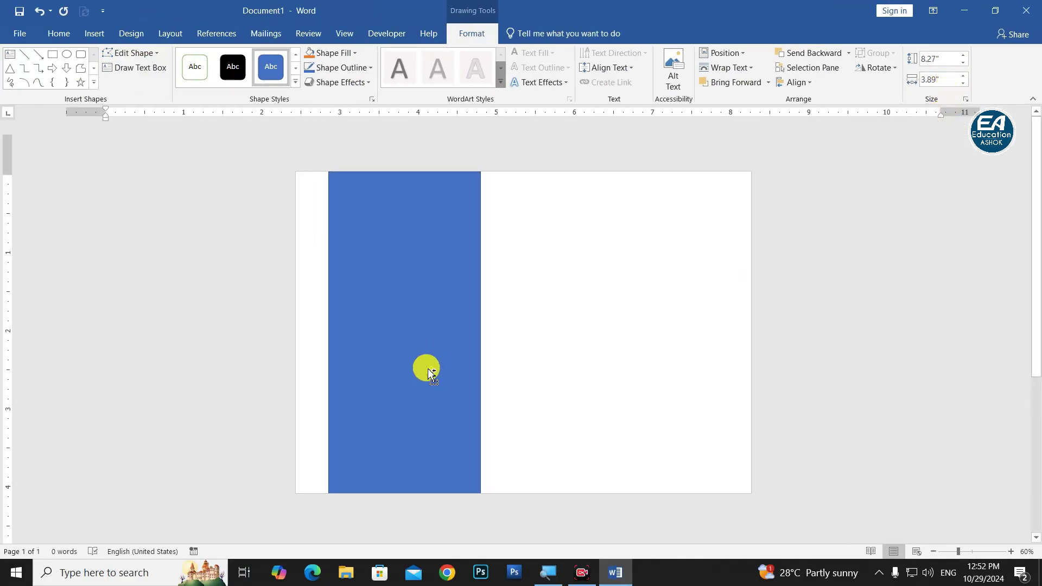
pyautogui.click(357, 68)
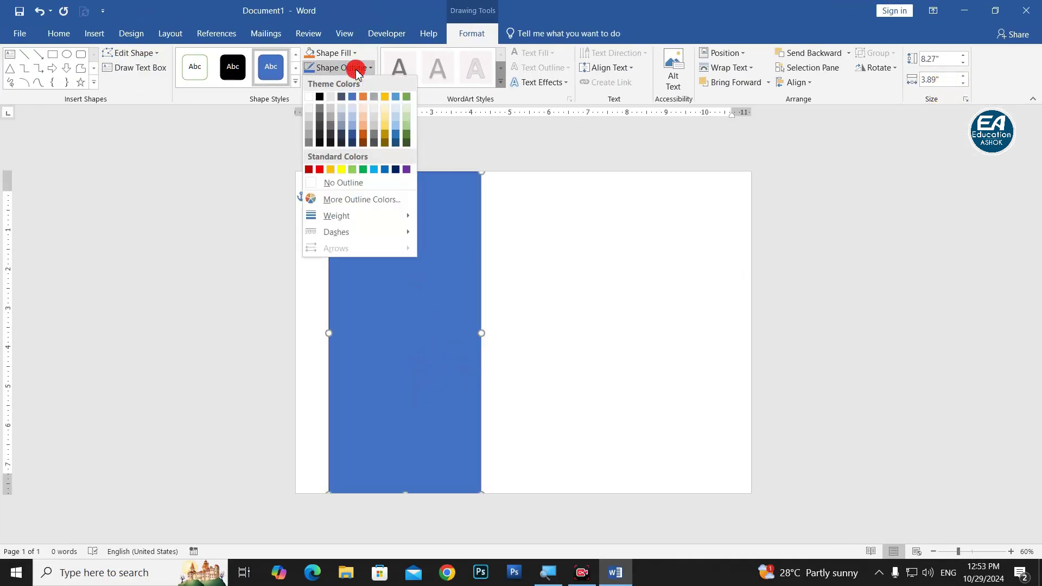
pyautogui.click(360, 182)
pyautogui.click(609, 351)
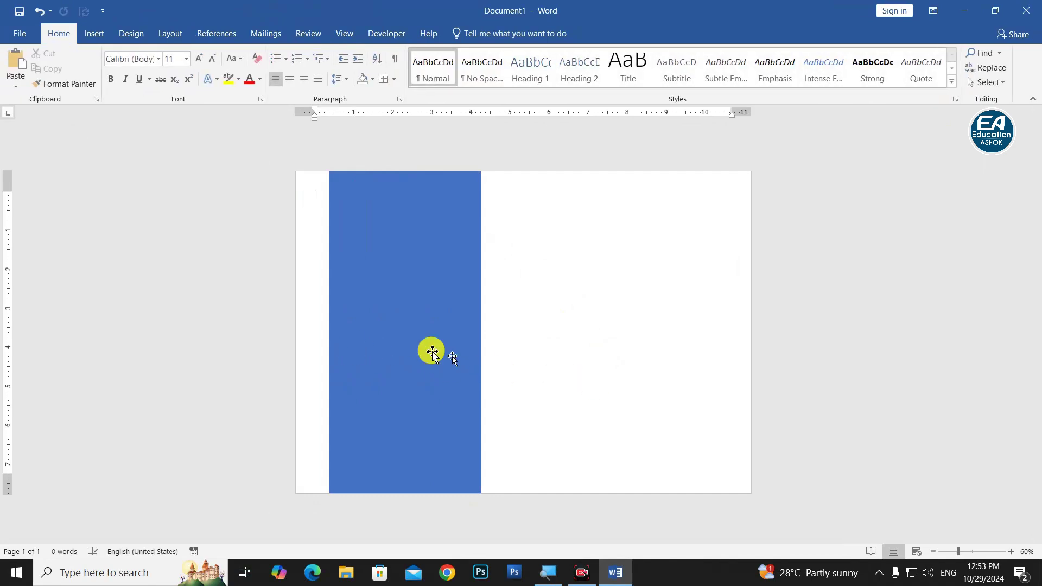
pyautogui.moveTo(429, 312); pyautogui.dragTo(395, 310)
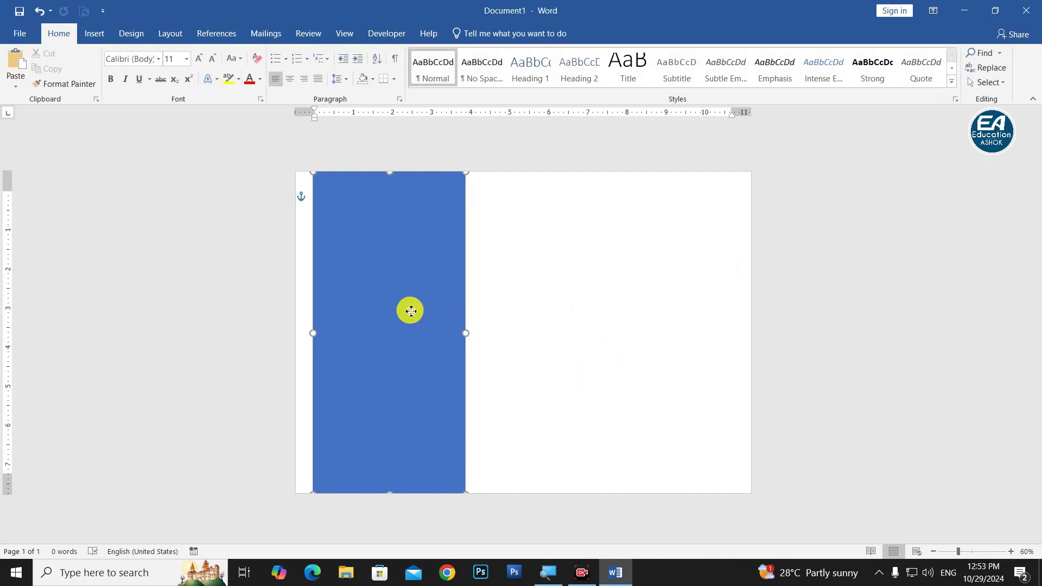
# Place copies of the rectangle beside the original and nudge the middle one into position.
pyautogui.click(564, 355)
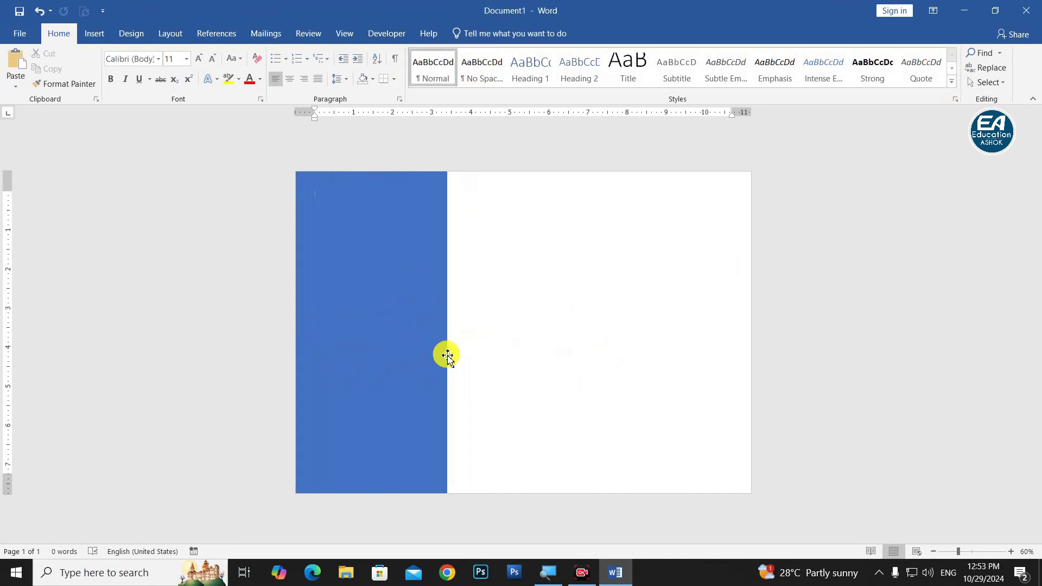
pyautogui.moveTo(405, 369)
pyautogui.mouseDown()
pyautogui.moveTo(522, 372)
pyautogui.moveTo(641, 402)
pyautogui.moveTo(628, 405)
pyautogui.mouseUp()
pyautogui.click(522, 372)
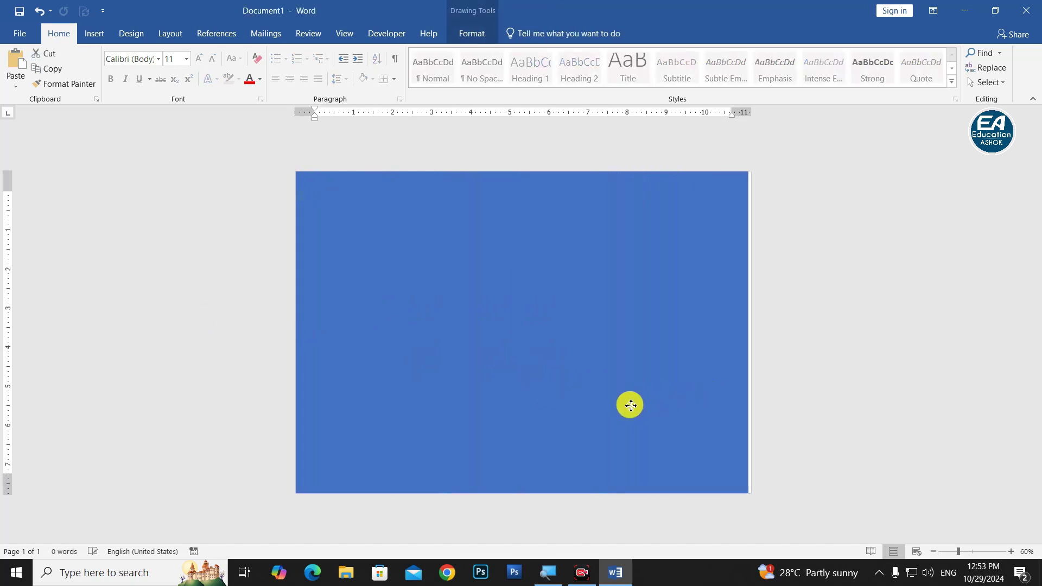
pyautogui.click(509, 397)
pyautogui.moveTo(526, 402); pyautogui.dragTo(526, 402)
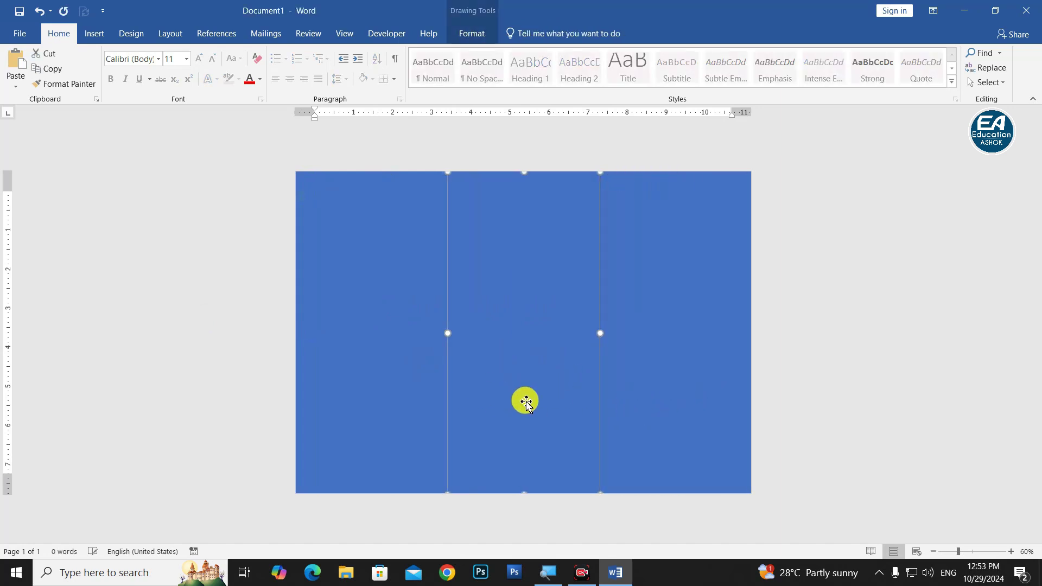
pyautogui.click(940, 430)
pyautogui.click(504, 377)
pyautogui.click(850, 425)
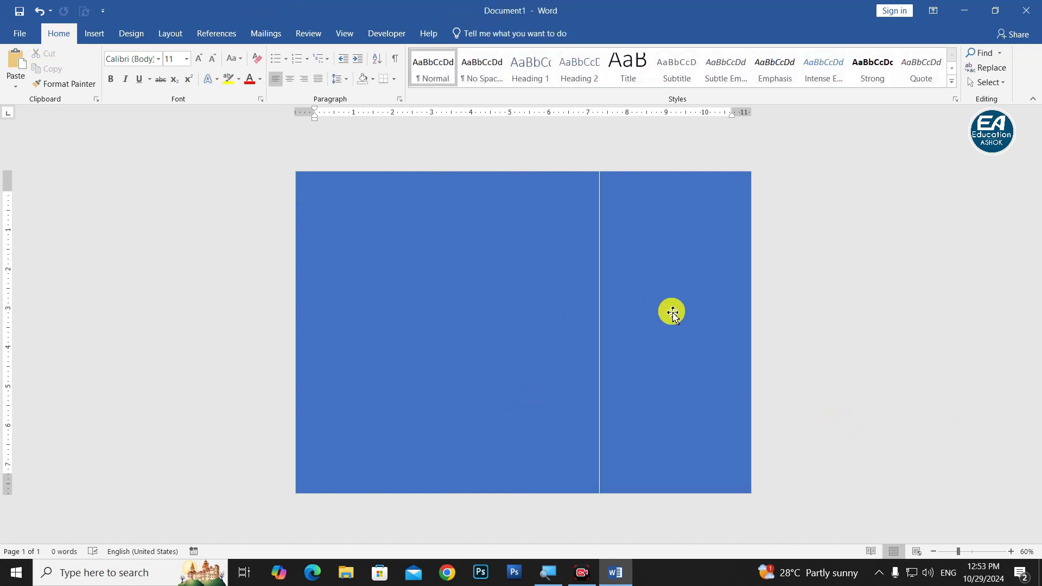
# Delete the extra rectangle copies, keeping only the left panel.
pyautogui.click(673, 313)
pyautogui.click(939, 365)
pyautogui.click(721, 321)
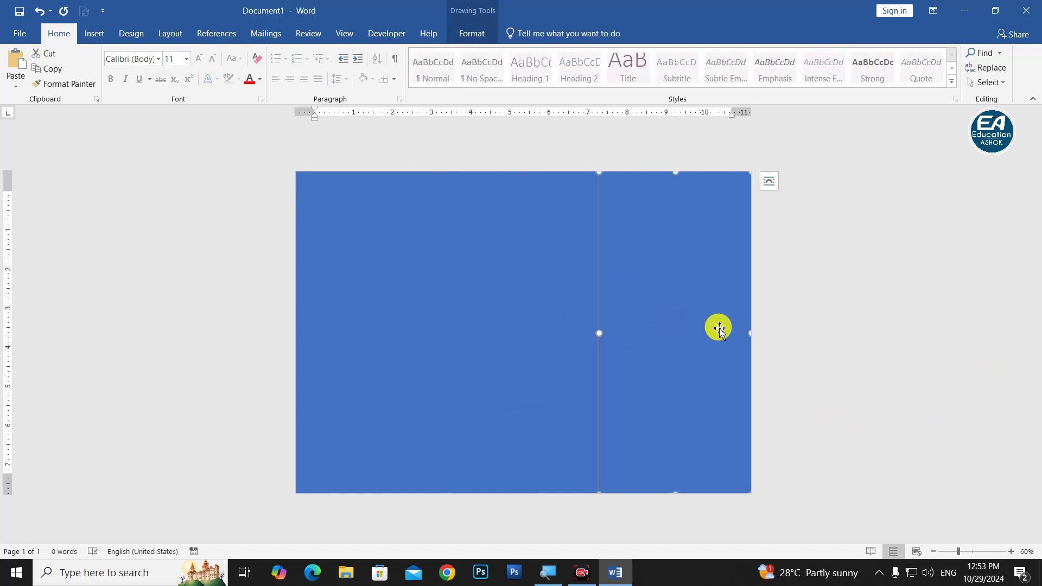
pyautogui.press('Delete')
pyautogui.click(515, 303)
pyautogui.press('Delete')
pyautogui.click(353, 324)
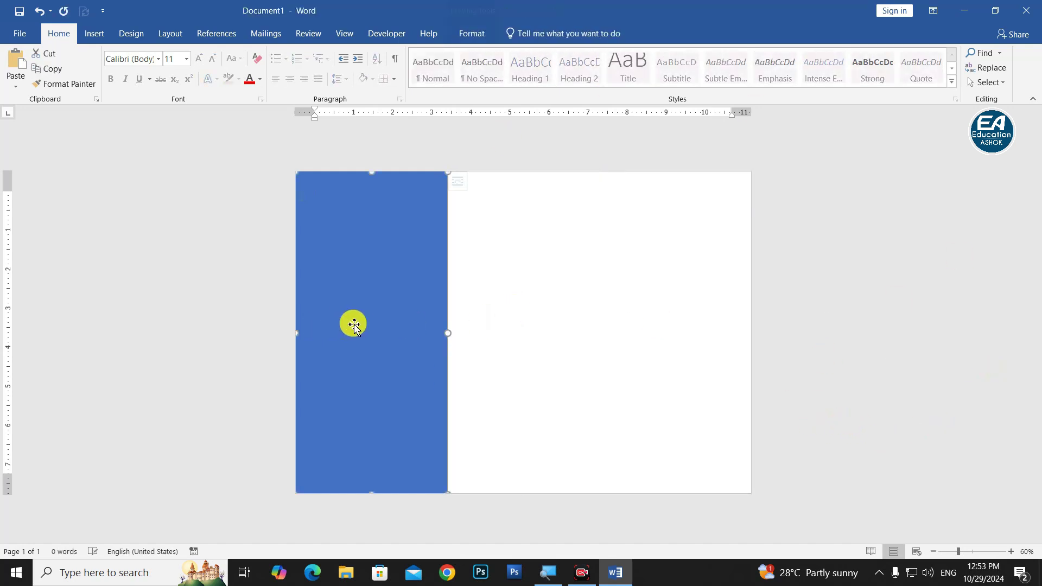
# Give the left panel a gradient fill running from a white stop to a grey stop.
pyautogui.rightClick(337, 294)
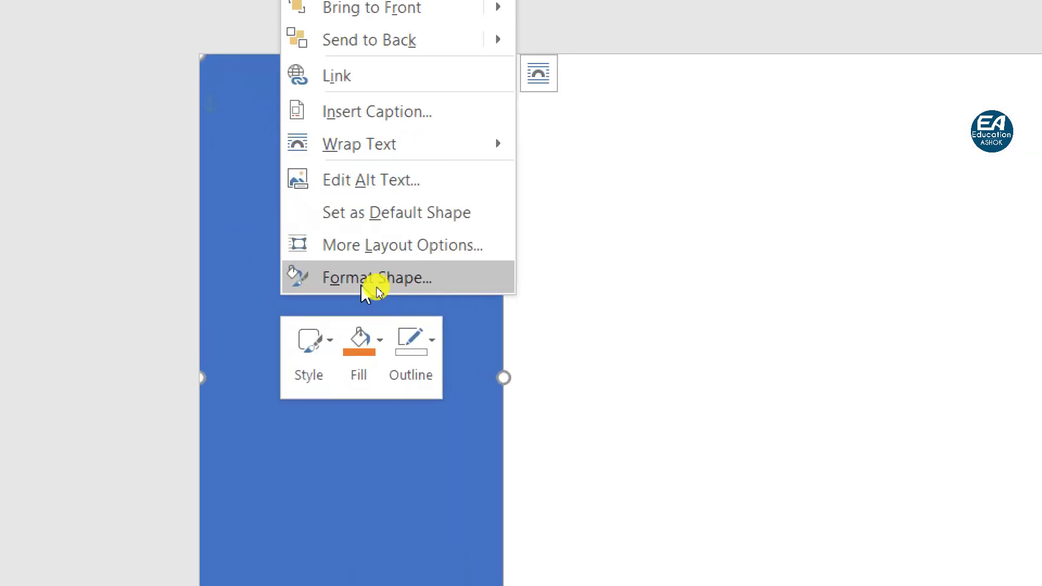
pyautogui.click(376, 277)
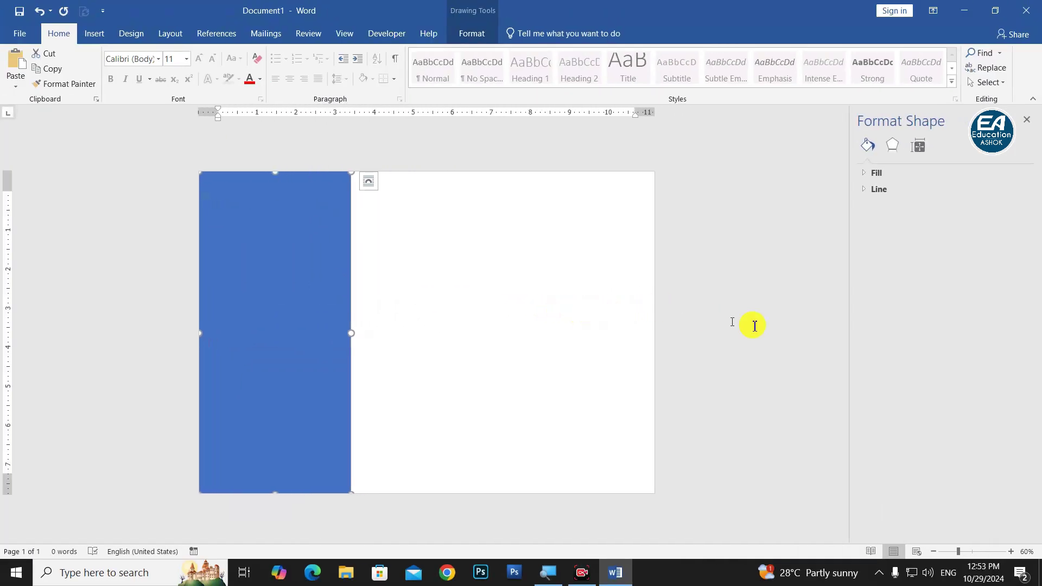
pyautogui.click(877, 174)
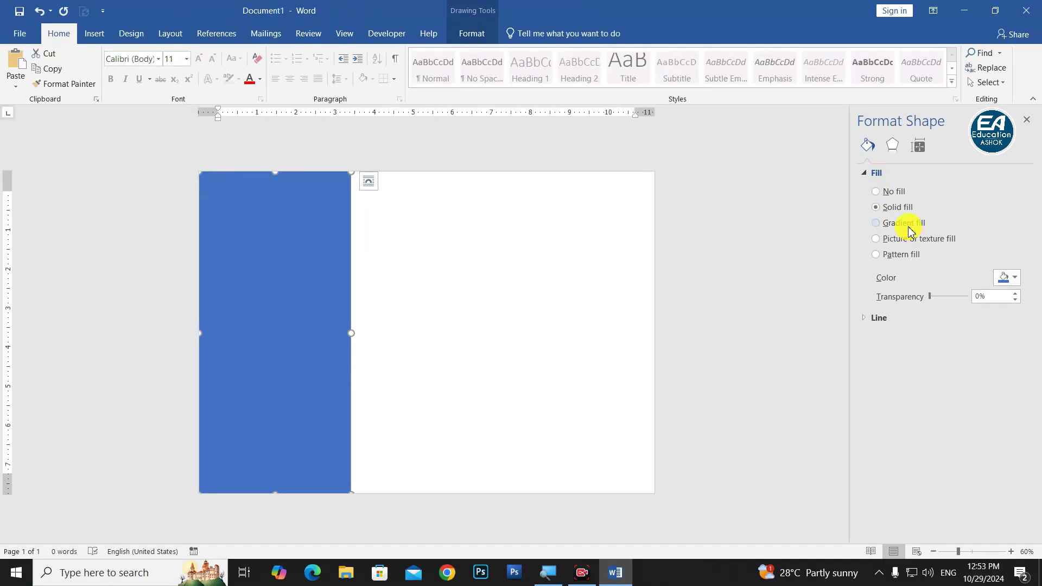
pyautogui.click(902, 224)
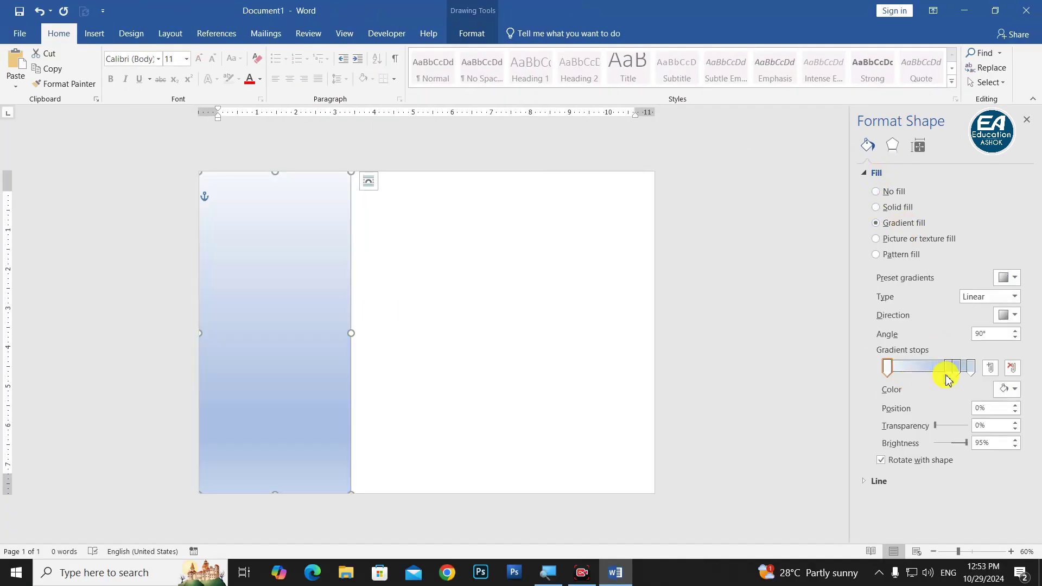
pyautogui.click(1006, 369)
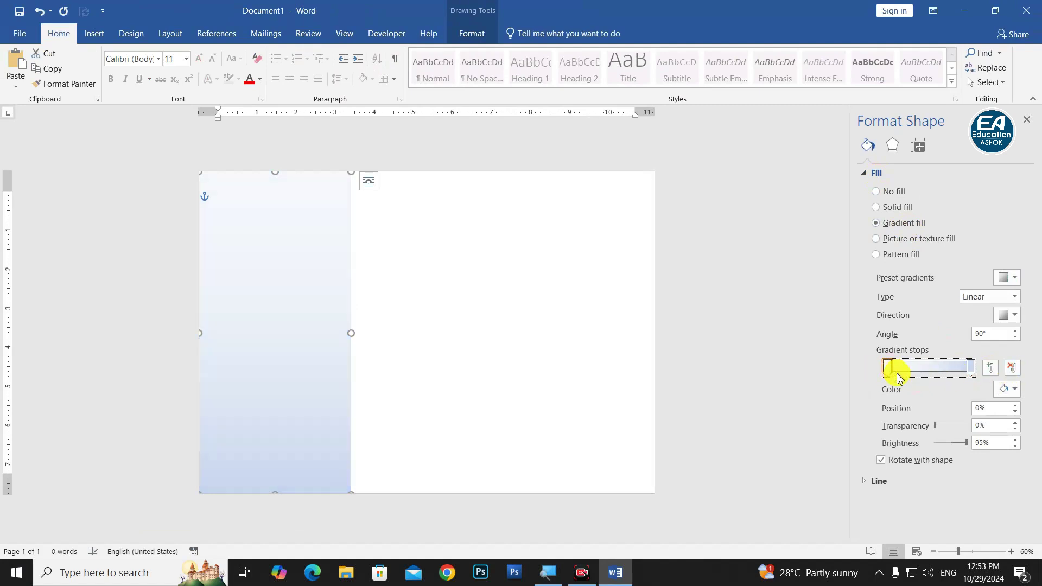
pyautogui.click(1008, 391)
pyautogui.click(939, 421)
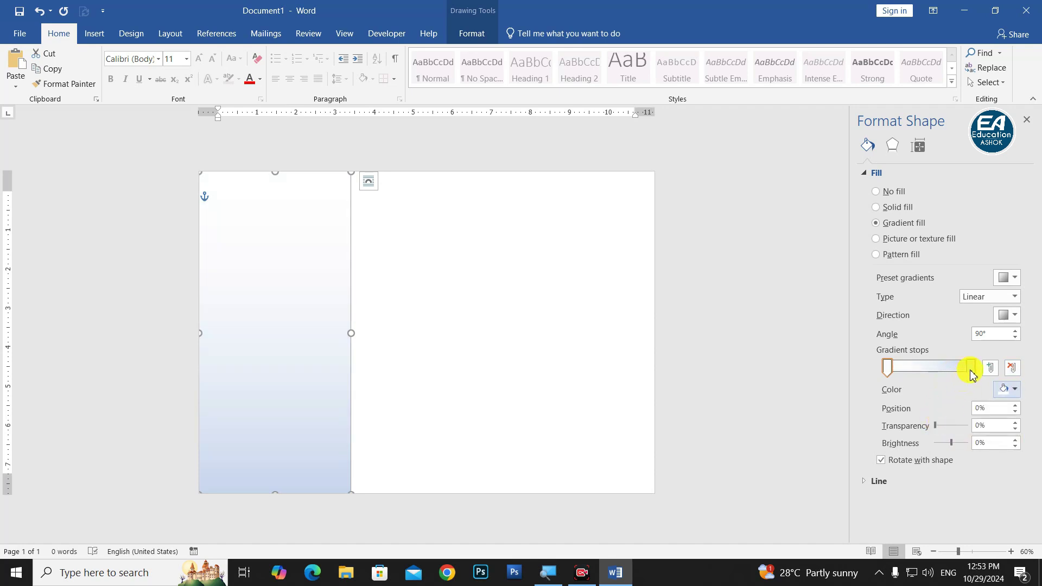
pyautogui.click(1014, 390)
pyautogui.click(937, 459)
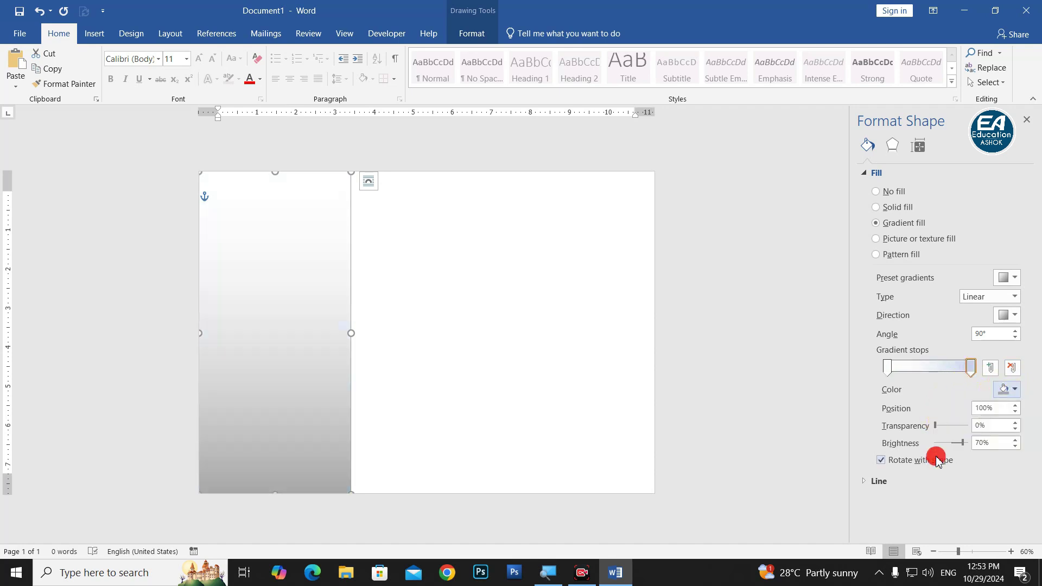
# Make the gradient linear left-to-right, confining darker, opaque grey shading to the right edge.
pyautogui.click(1014, 296)
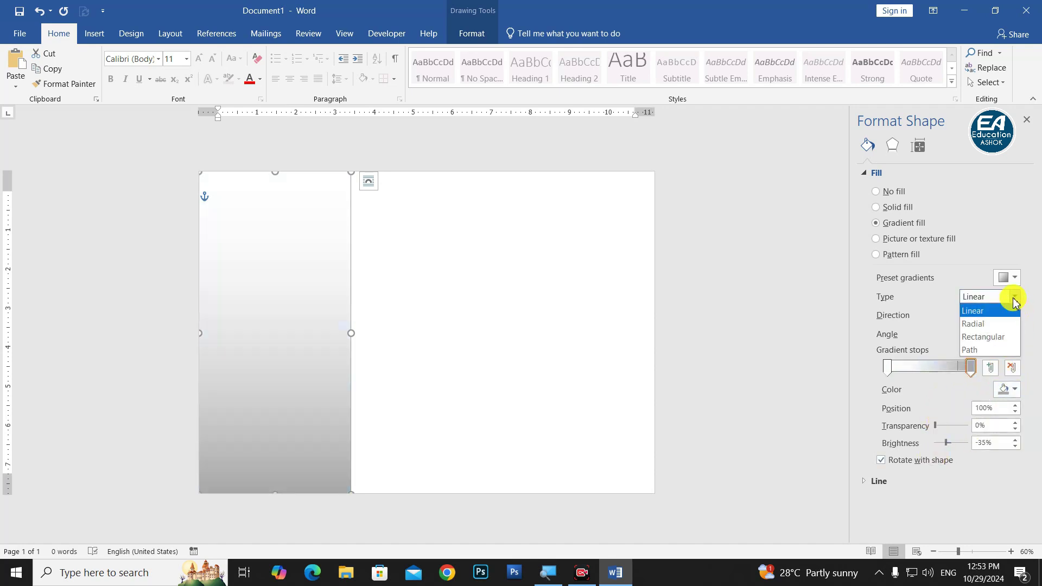
pyautogui.click(1010, 297)
pyautogui.click(1011, 317)
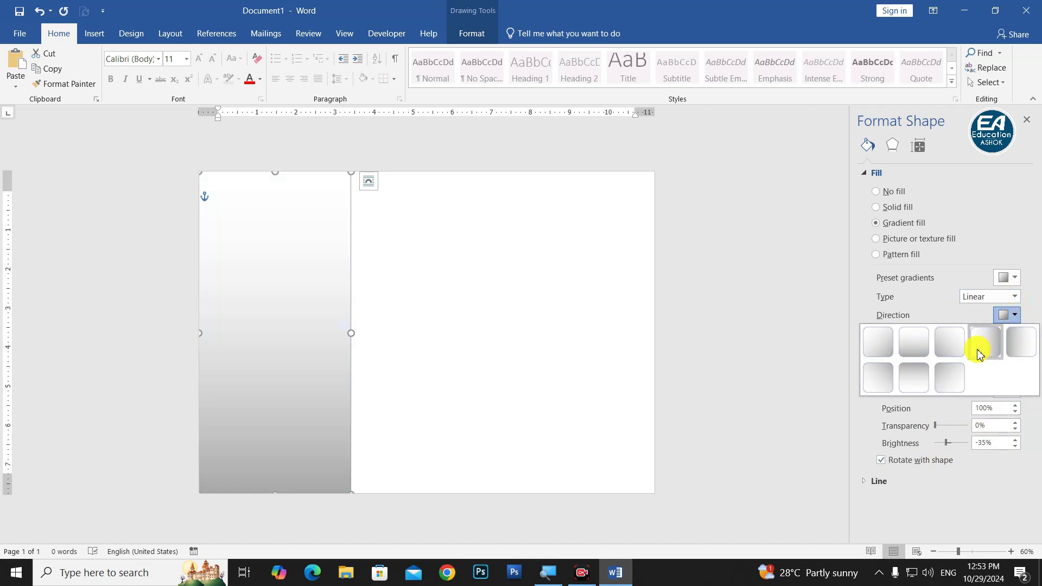
pyautogui.click(979, 343)
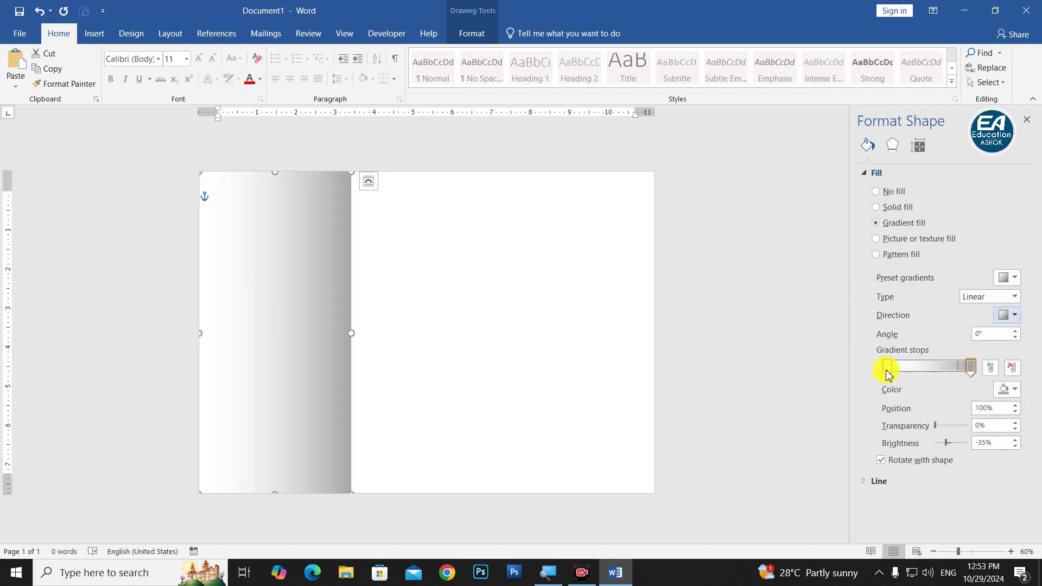
pyautogui.moveTo(887, 368); pyautogui.dragTo(951, 369)
pyautogui.click(973, 374)
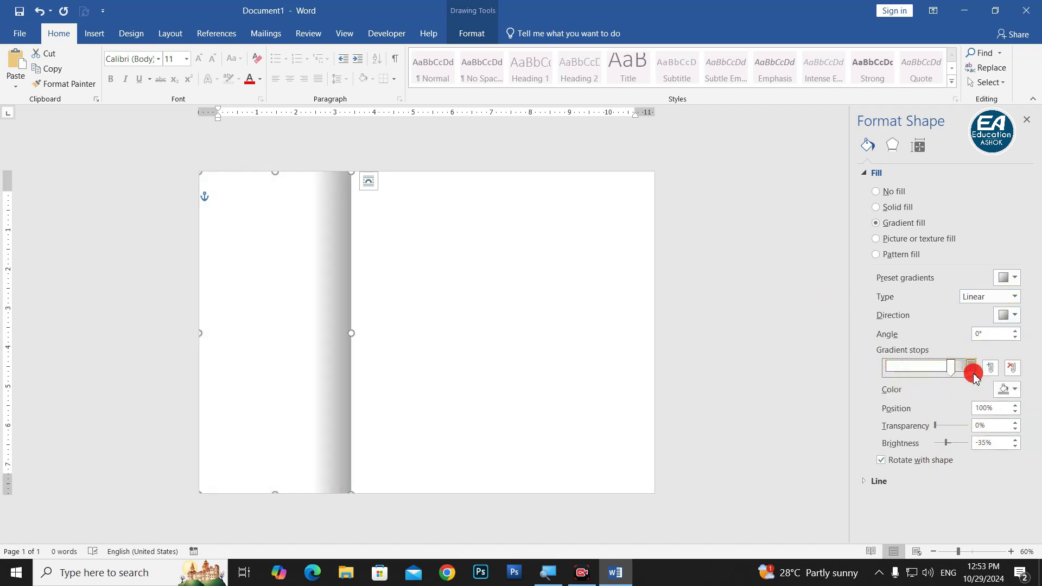
pyautogui.click(973, 374)
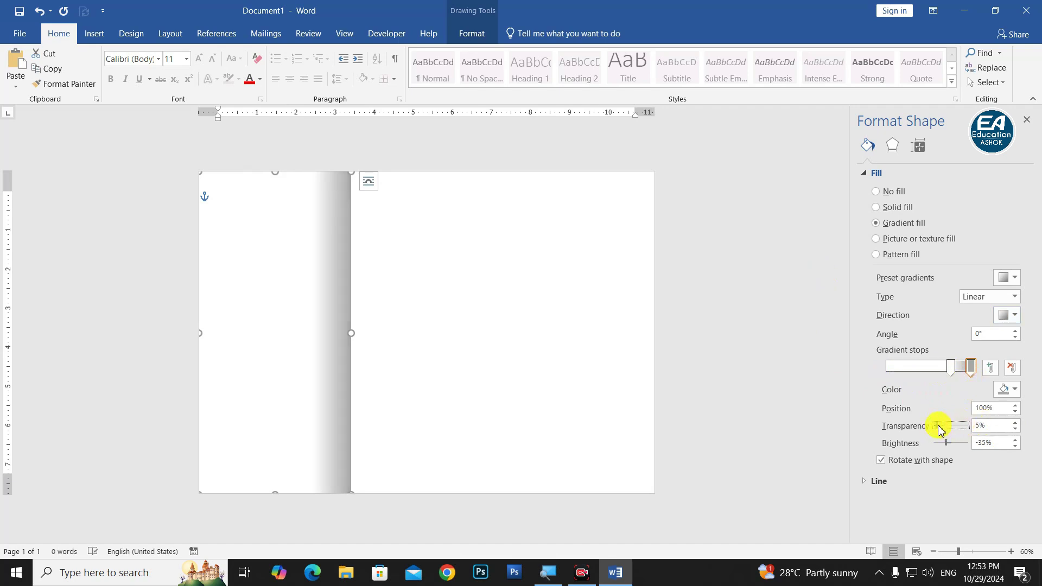
pyautogui.moveTo(941, 429)
pyautogui.mouseDown()
pyautogui.moveTo(917, 431)
pyautogui.moveTo(963, 447)
pyautogui.moveTo(950, 426)
pyautogui.mouseUp()
pyautogui.click(950, 373)
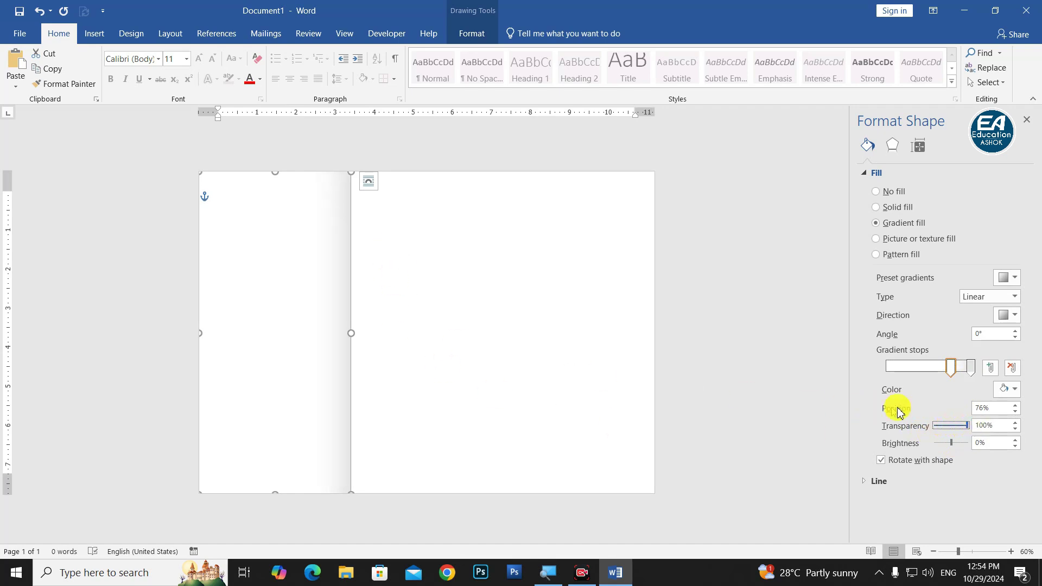
pyautogui.click(971, 371)
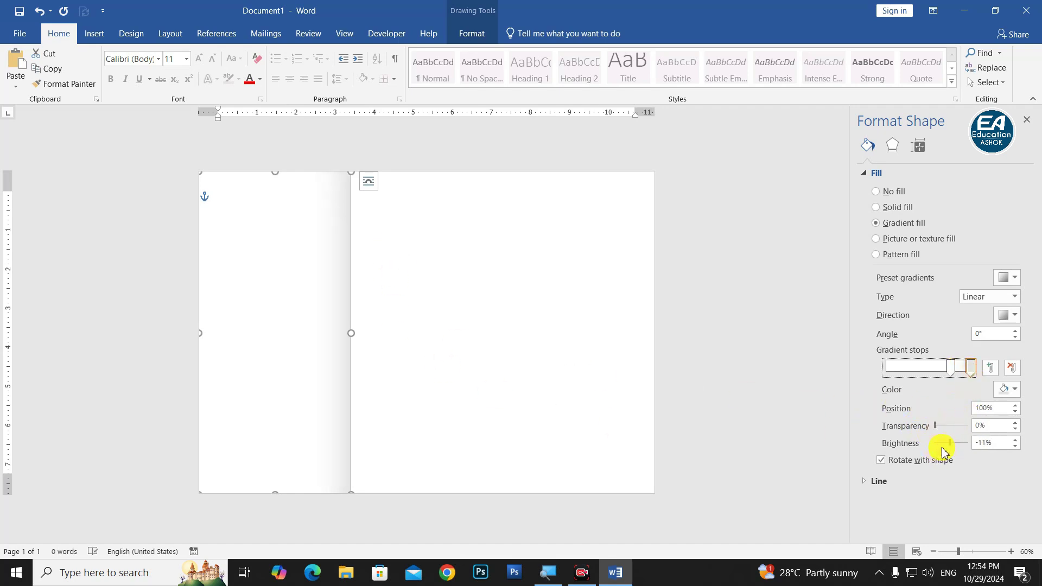
pyautogui.moveTo(951, 447); pyautogui.dragTo(948, 447)
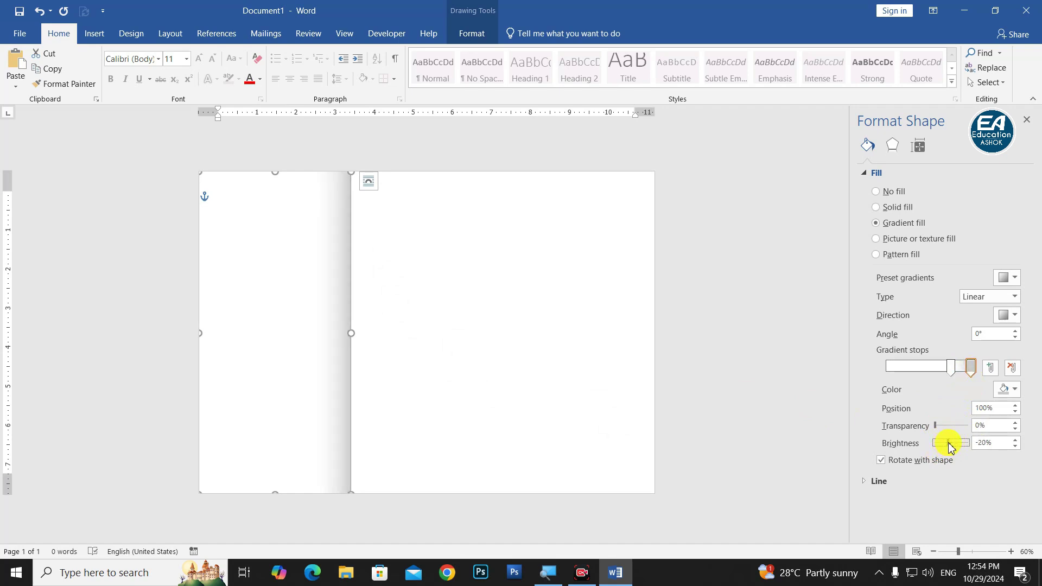
pyautogui.click(947, 372)
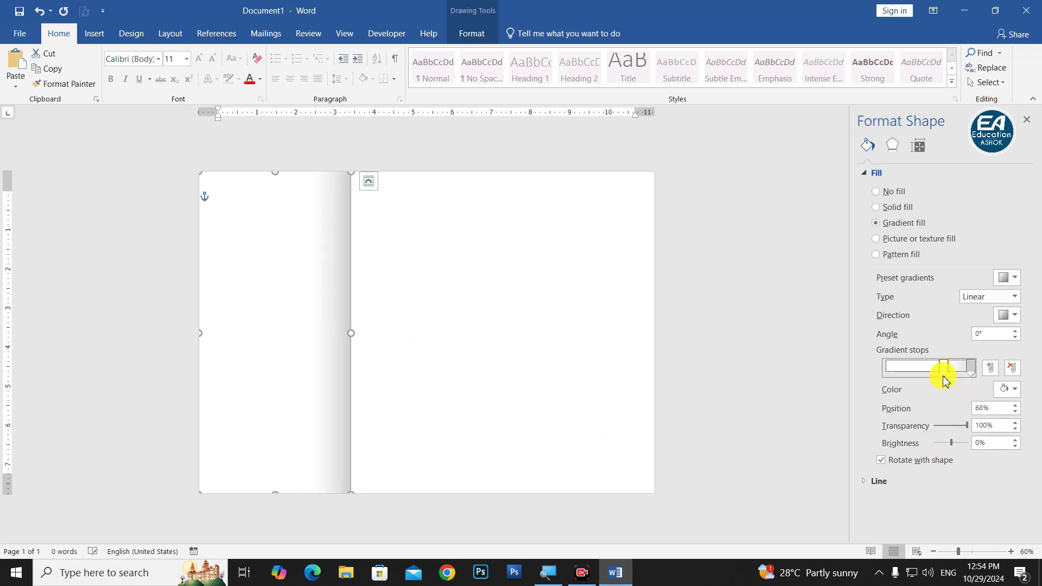
# Copy the shaded panel to the page's right side and flip it horizontally.
pyautogui.click(369, 238)
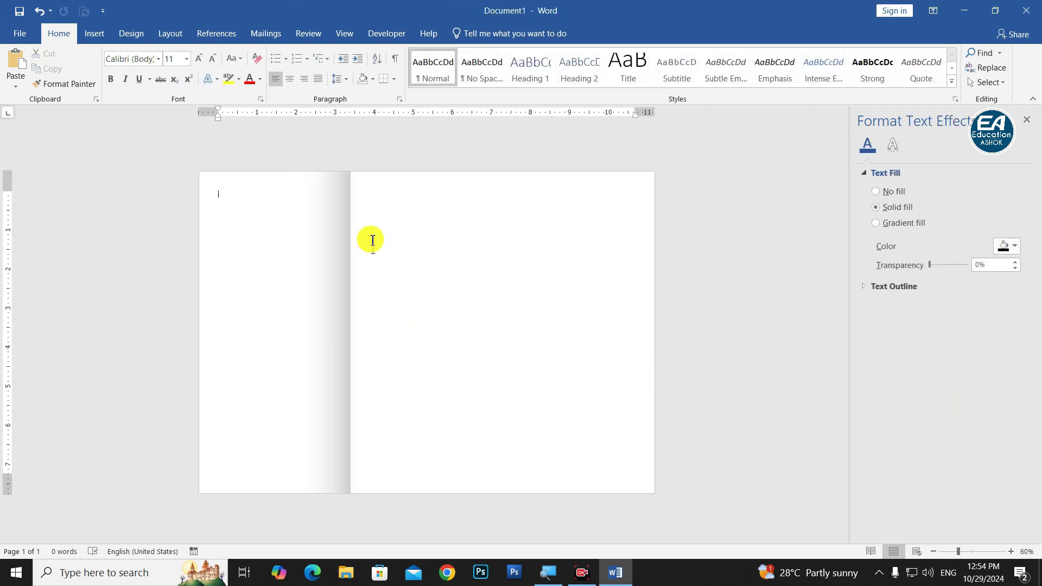
pyautogui.click(1026, 120)
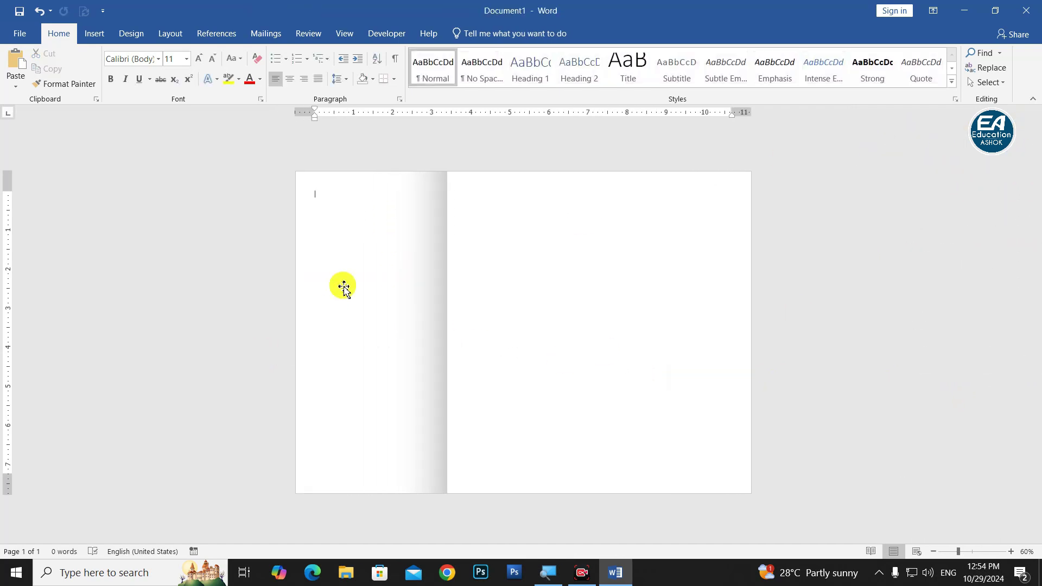
pyautogui.keyDown('ctrl'); pyautogui.scroll(-1, 347, 290); pyautogui.keyUp('ctrl')
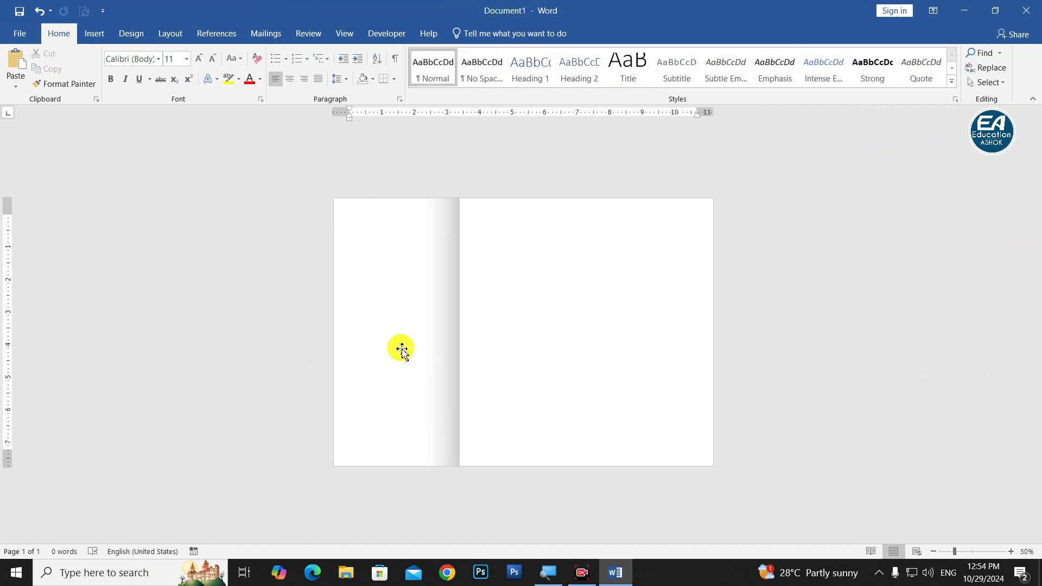
pyautogui.moveTo(401, 351); pyautogui.dragTo(637, 400)
pyautogui.click(471, 33)
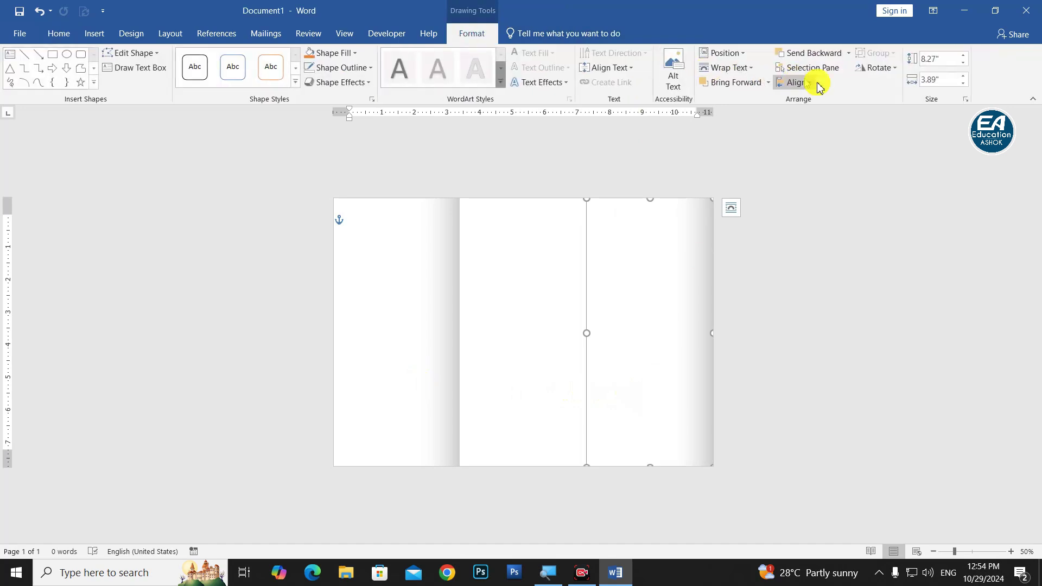
pyautogui.click(876, 68)
pyautogui.click(896, 130)
pyautogui.click(447, 380)
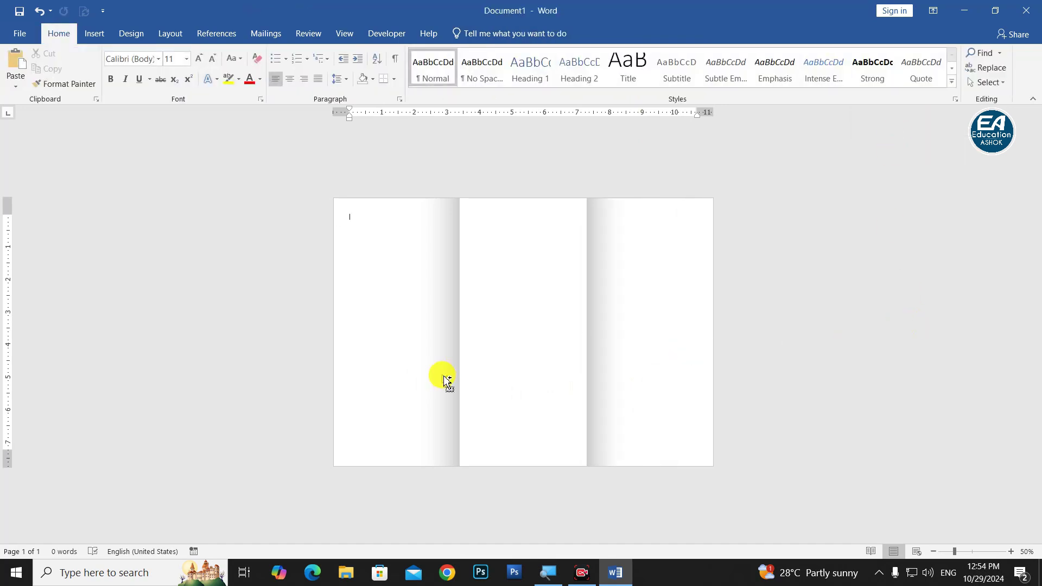
pyautogui.moveTo(446, 380); pyautogui.dragTo(440, 378)
pyautogui.click(91, 35)
pyautogui.click(195, 69)
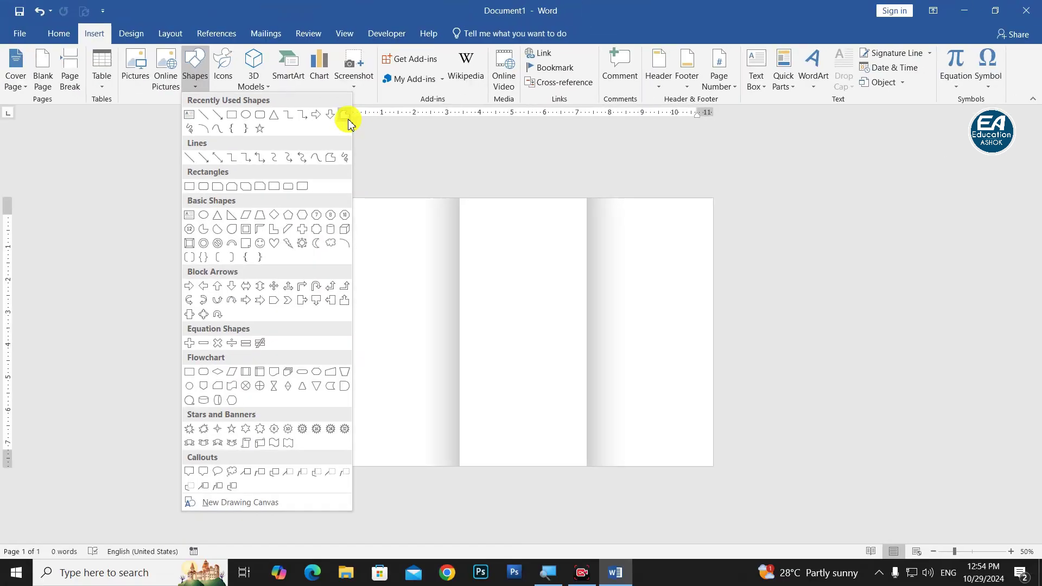
# Trace a freeform band from the left edge, peaking at the second fold, across the bottom corners.
pyautogui.click(345, 116)
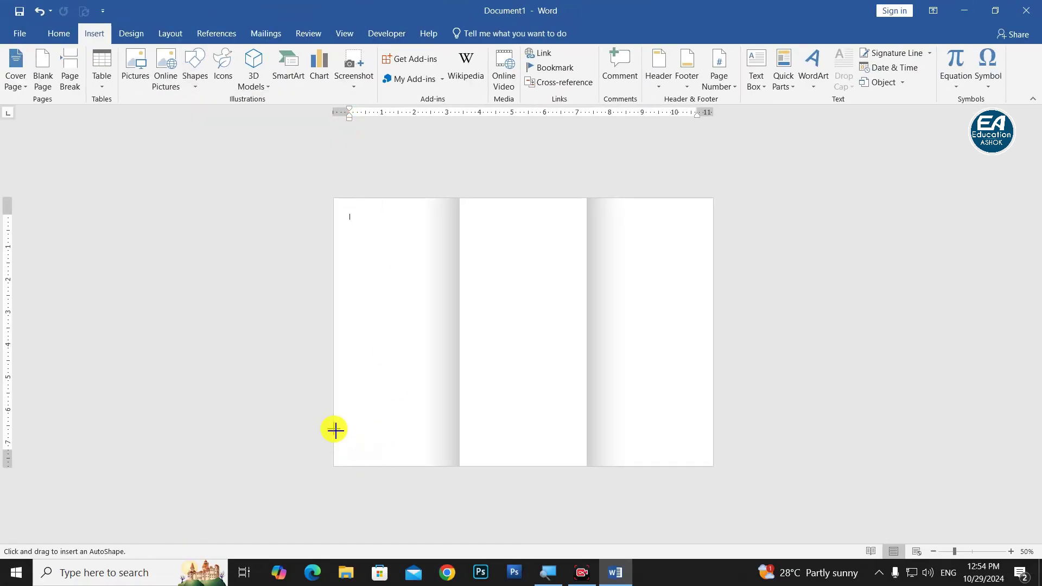
pyautogui.click(335, 430)
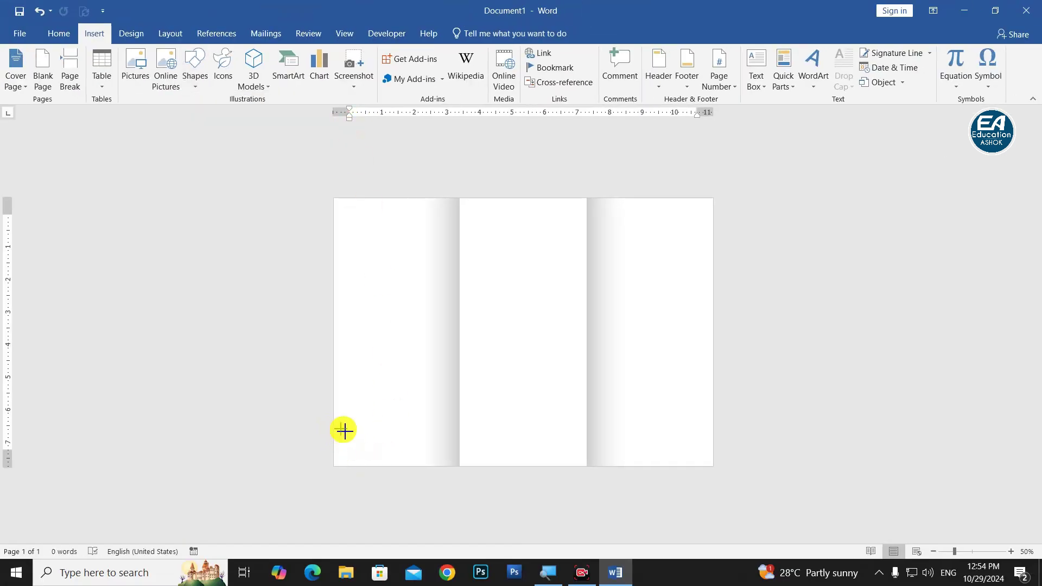
pyautogui.click(460, 439)
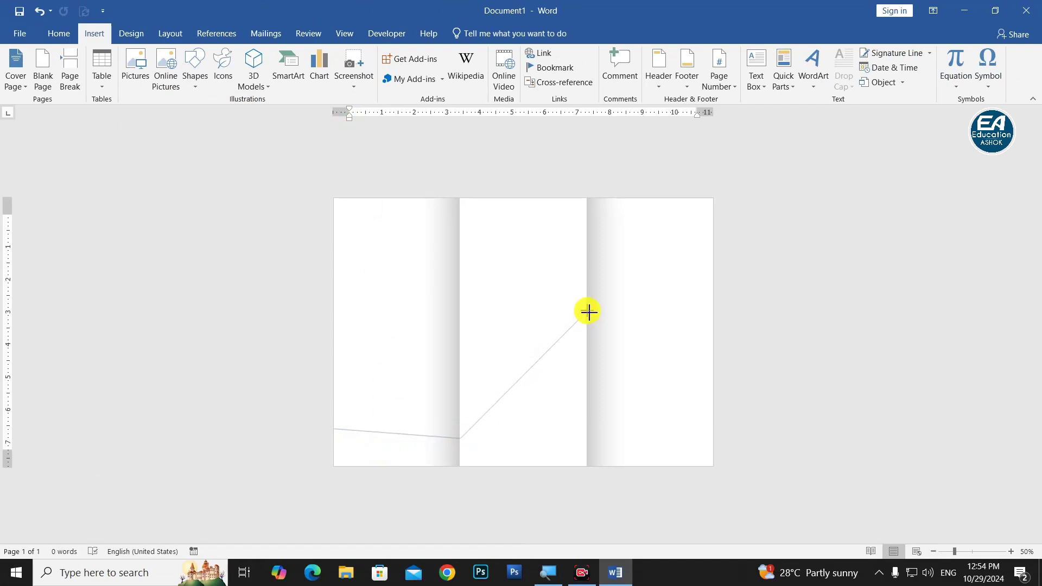
pyautogui.click(588, 308)
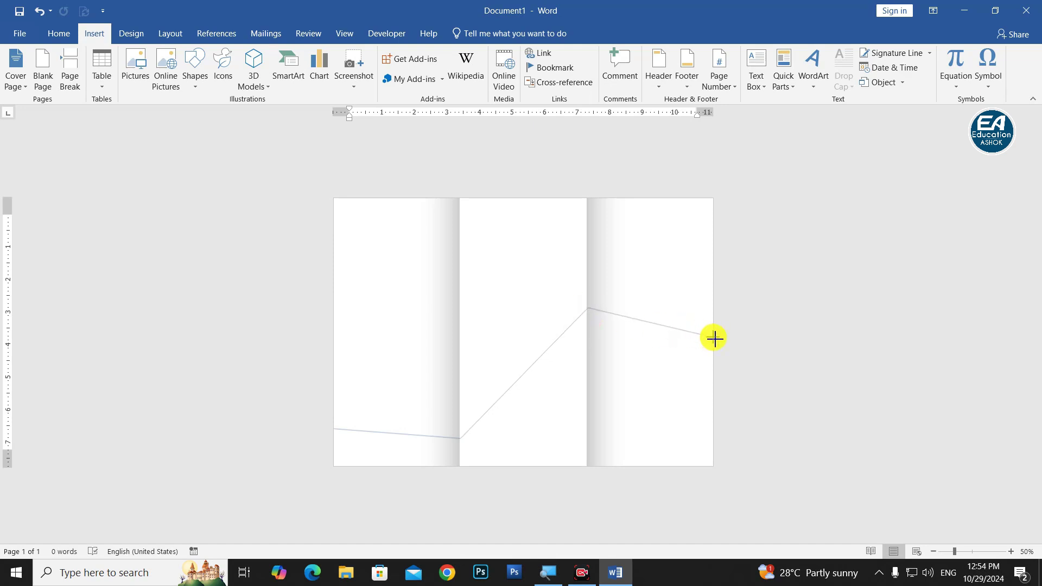
pyautogui.click(714, 467)
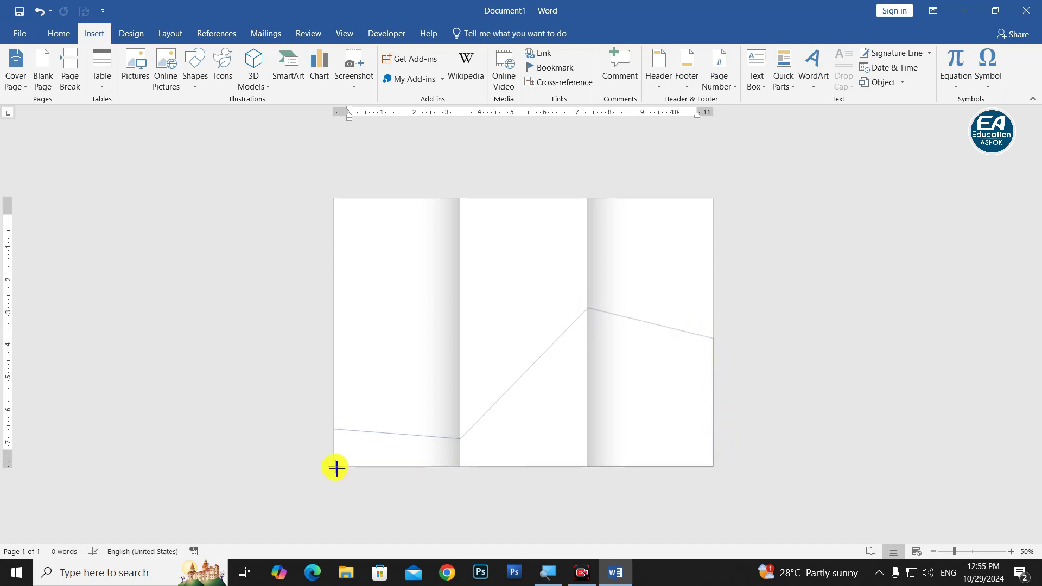
pyautogui.click(332, 467)
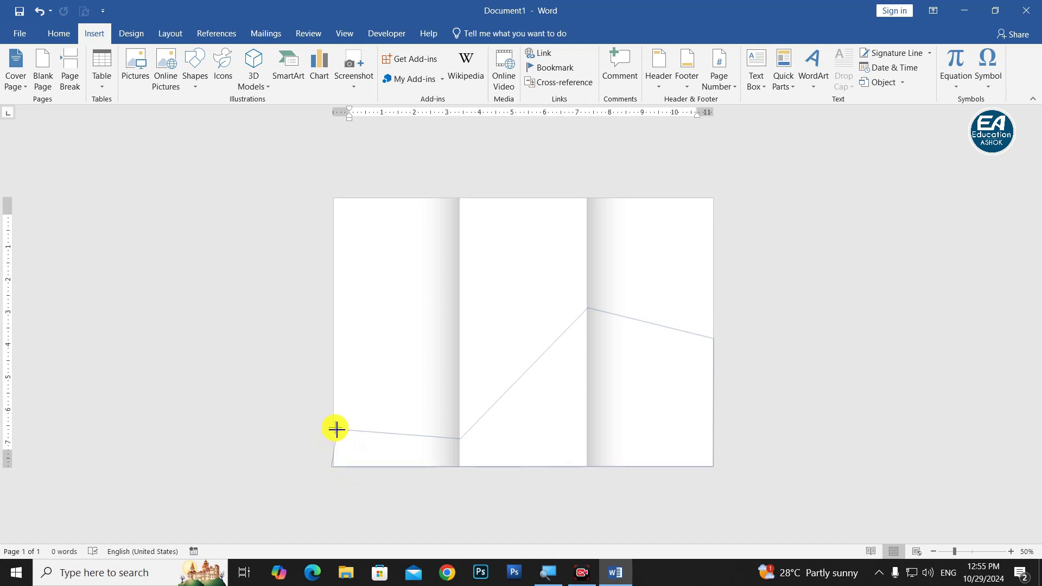
pyautogui.click(337, 430)
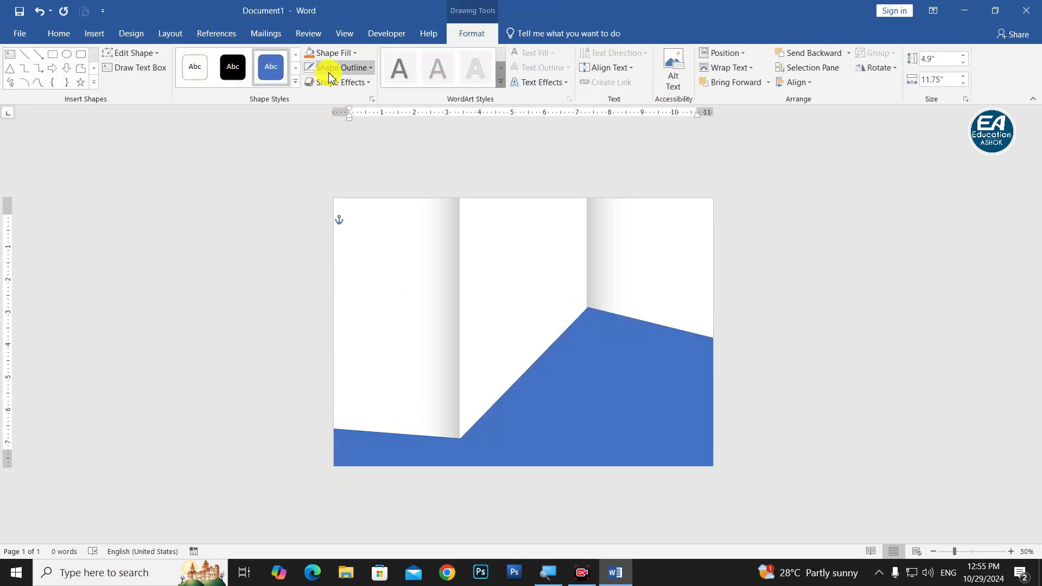
pyautogui.click(329, 71)
# Remove the band's outline and fill it with custom golden yellow RGB 255, 202, 33.
pyautogui.click(353, 179)
pyautogui.keyDown('ctrl'); pyautogui.scroll(1, 459, 325); pyautogui.keyUp('ctrl')
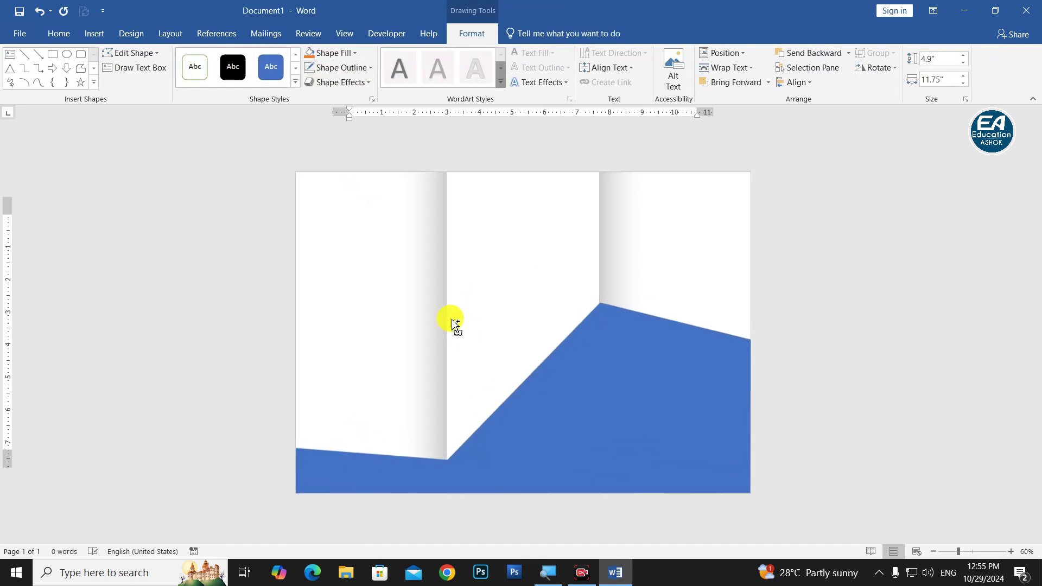
pyautogui.click(337, 52)
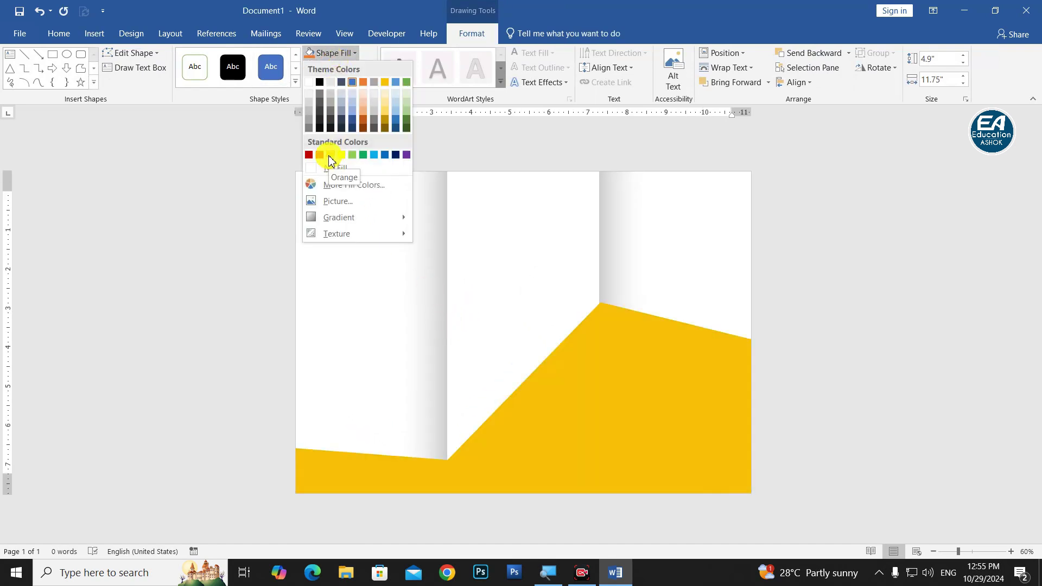
pyautogui.click(329, 160)
pyautogui.click(333, 53)
pyautogui.click(353, 185)
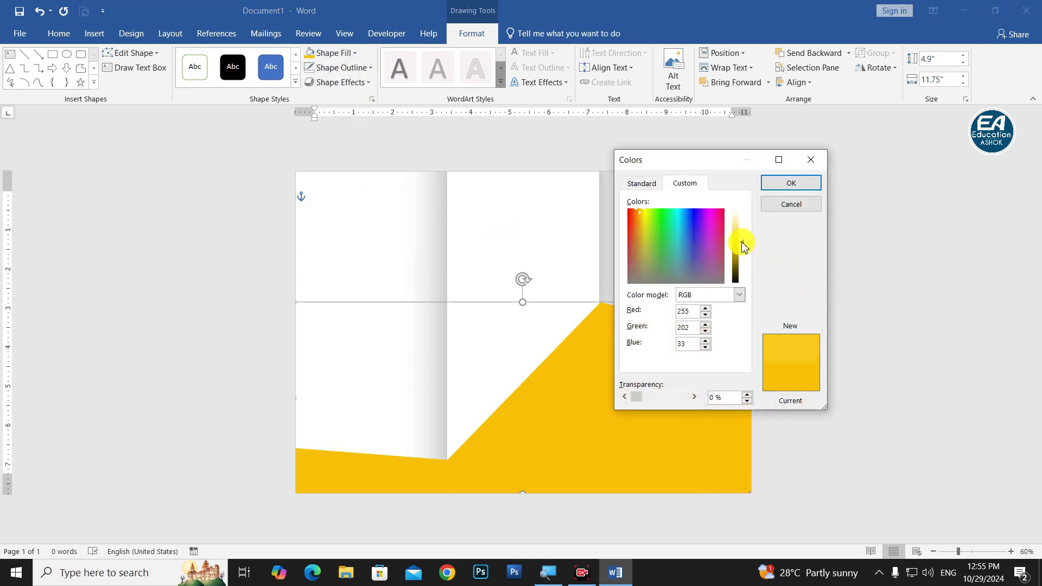
pyautogui.click(788, 184)
pyautogui.scroll(-5, 767, 414)
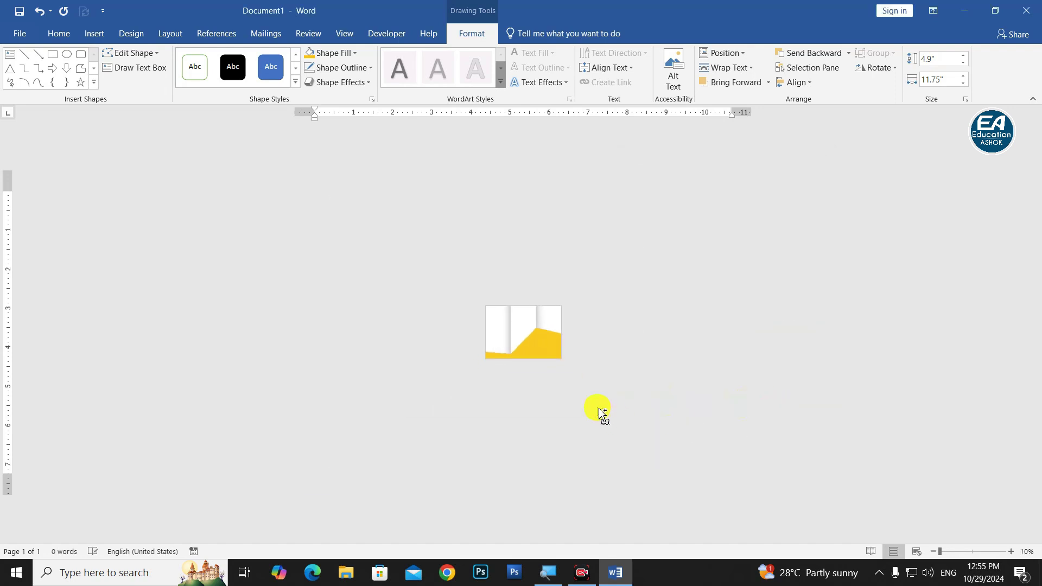
pyautogui.scroll(3, 601, 413)
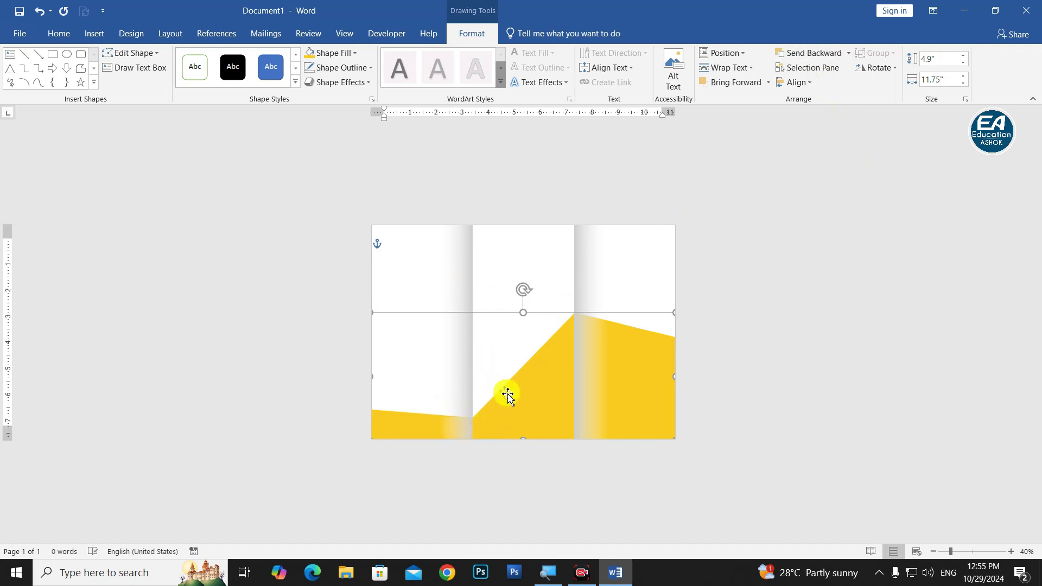
pyautogui.keyDown('ctrl'); pyautogui.scroll(2, 509, 396); pyautogui.keyUp('ctrl')
# Widen the left shading strip's gradient and darken its rightmost stop.
pyautogui.click(440, 247)
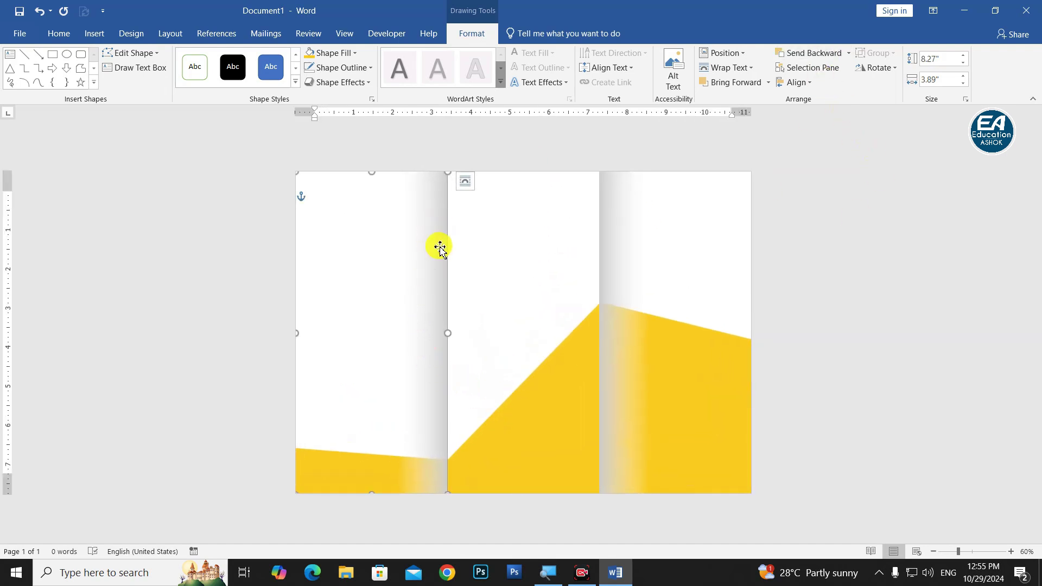
pyautogui.rightClick(439, 247)
pyautogui.click(500, 509)
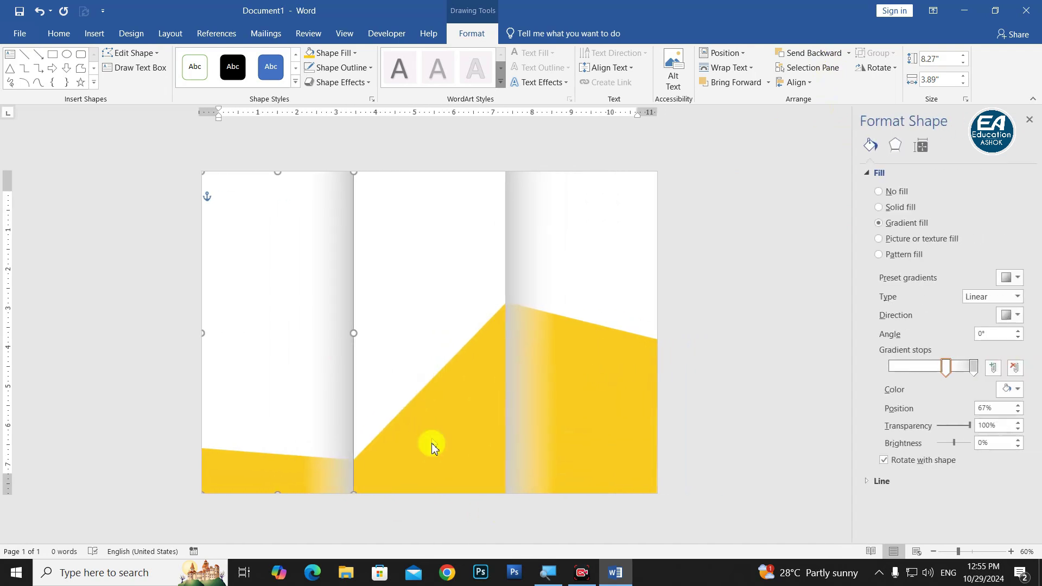
pyautogui.moveTo(943, 369)
pyautogui.mouseDown()
pyautogui.moveTo(900, 379)
pyautogui.moveTo(934, 385)
pyautogui.mouseUp()
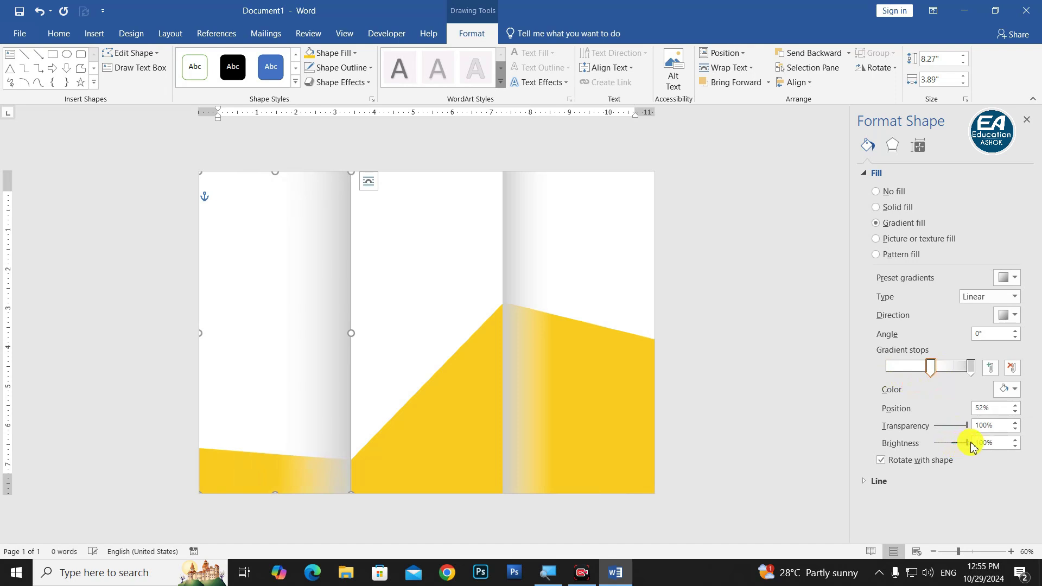
pyautogui.moveTo(948, 452)
pyautogui.mouseDown()
pyautogui.moveTo(925, 456)
pyautogui.moveTo(983, 452)
pyautogui.mouseUp()
pyautogui.click(971, 367)
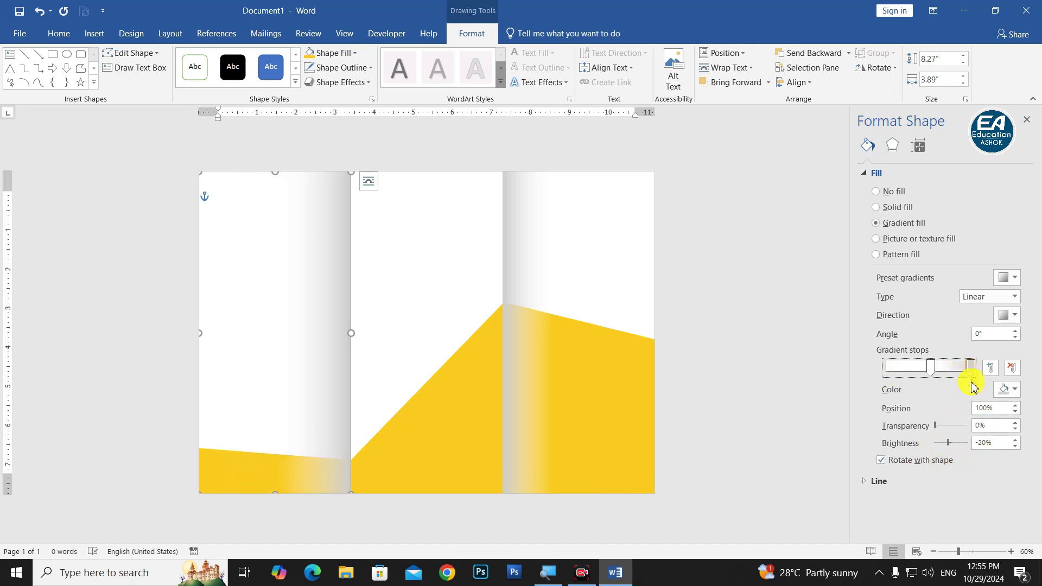
pyautogui.moveTo(949, 444); pyautogui.dragTo(945, 450)
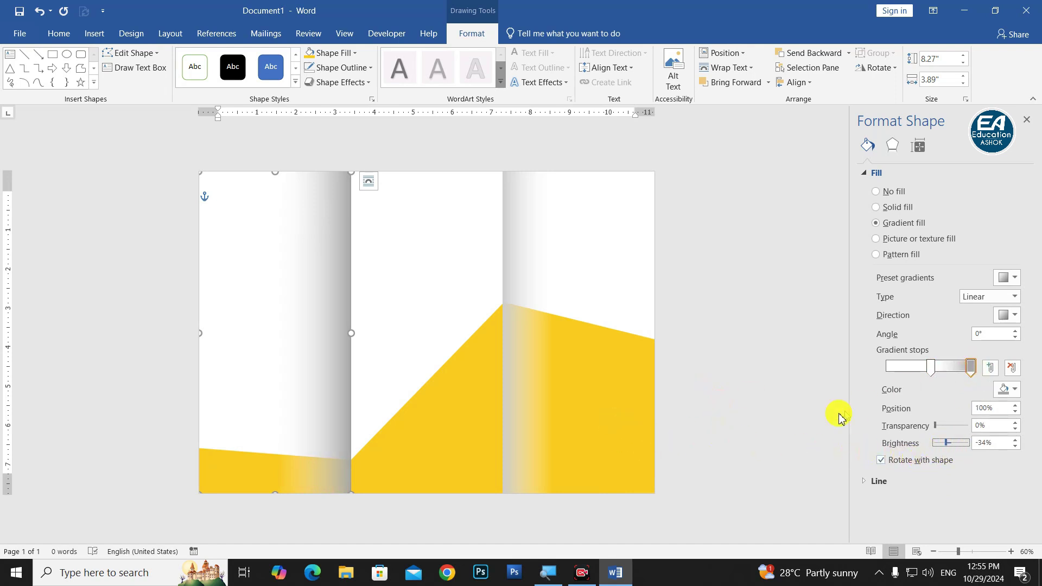
# Delete the third panel's shading strip and darken the left strip's right edge further.
pyautogui.click(517, 357)
pyautogui.press('Delete')
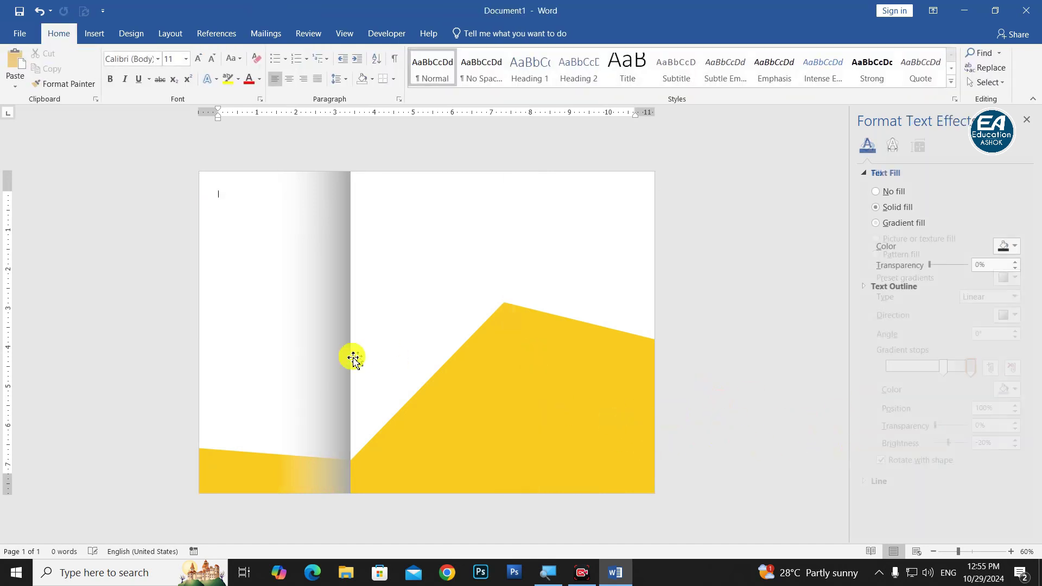
pyautogui.click(352, 359)
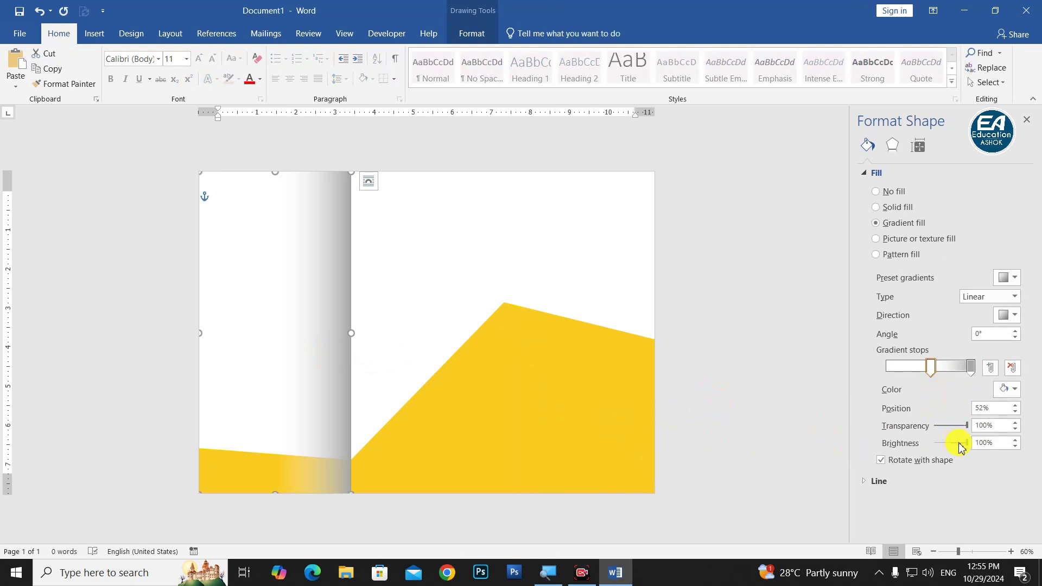
pyautogui.click(971, 367)
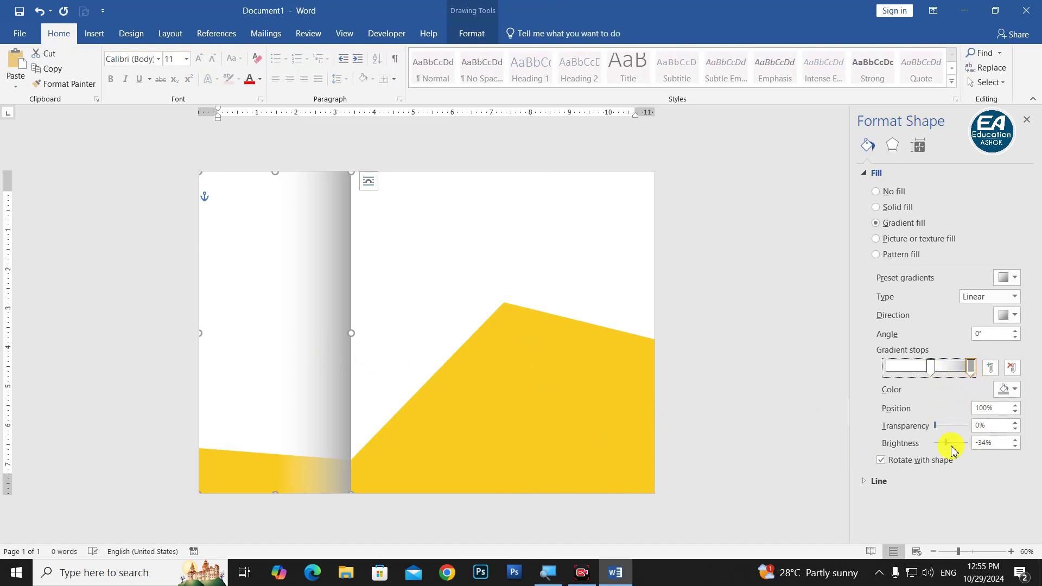
pyautogui.moveTo(947, 447); pyautogui.dragTo(945, 448)
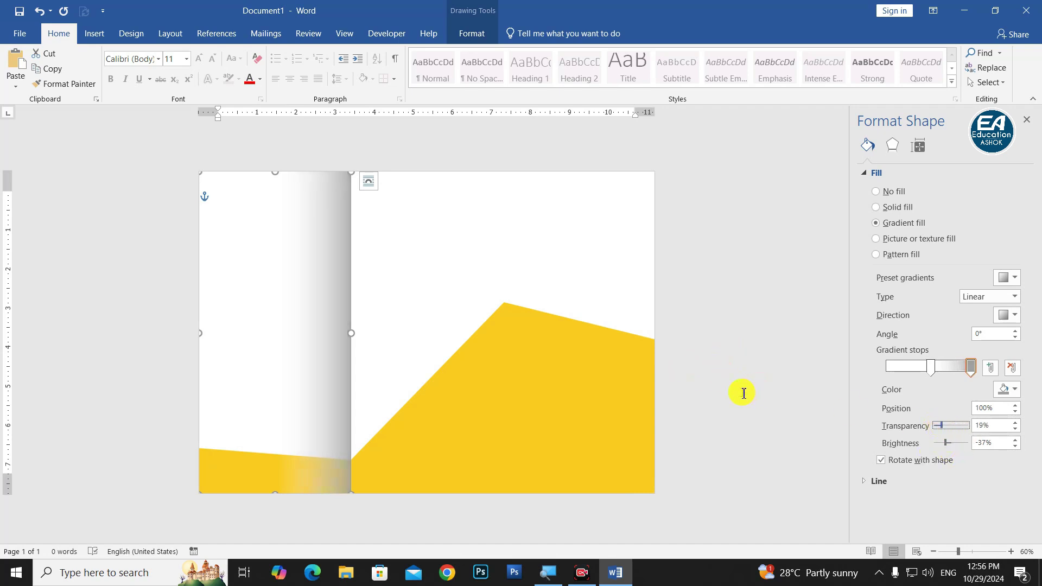
pyautogui.click(1026, 120)
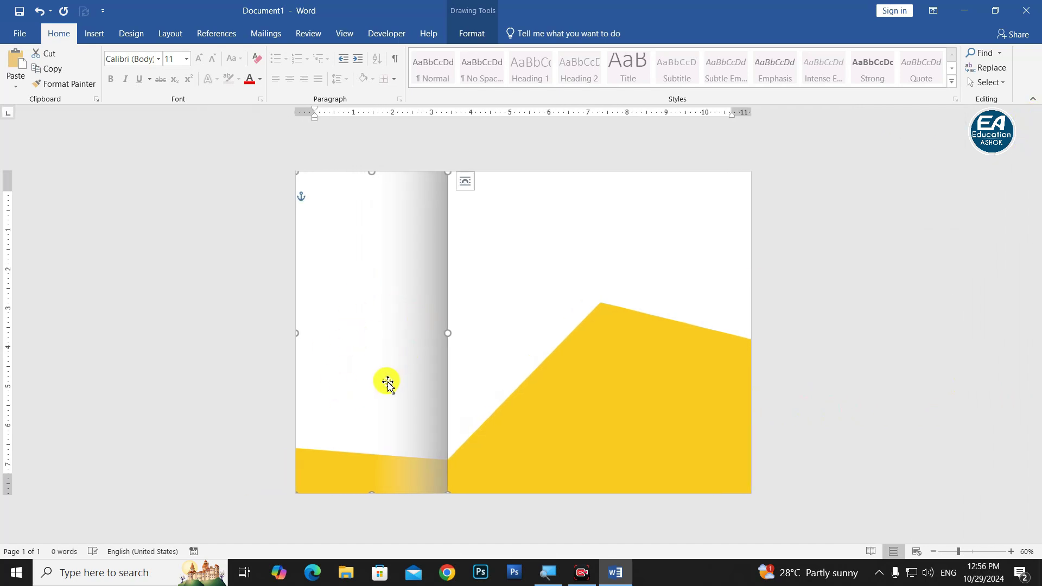
# Copy the left shading strip onto the right panel and flip it horizontally.
pyautogui.moveTo(431, 386); pyautogui.dragTo(662, 404)
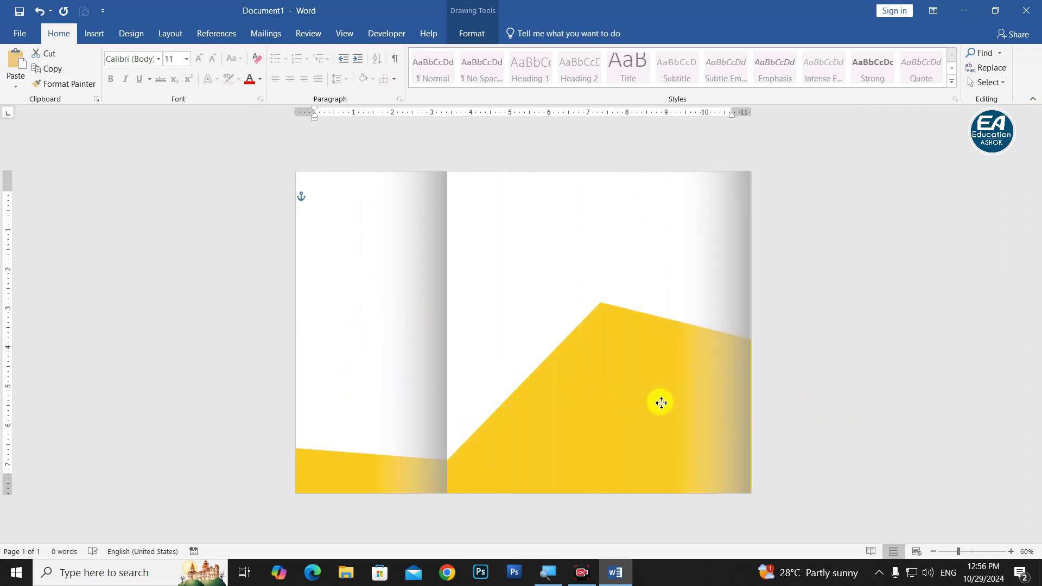
pyautogui.click(472, 33)
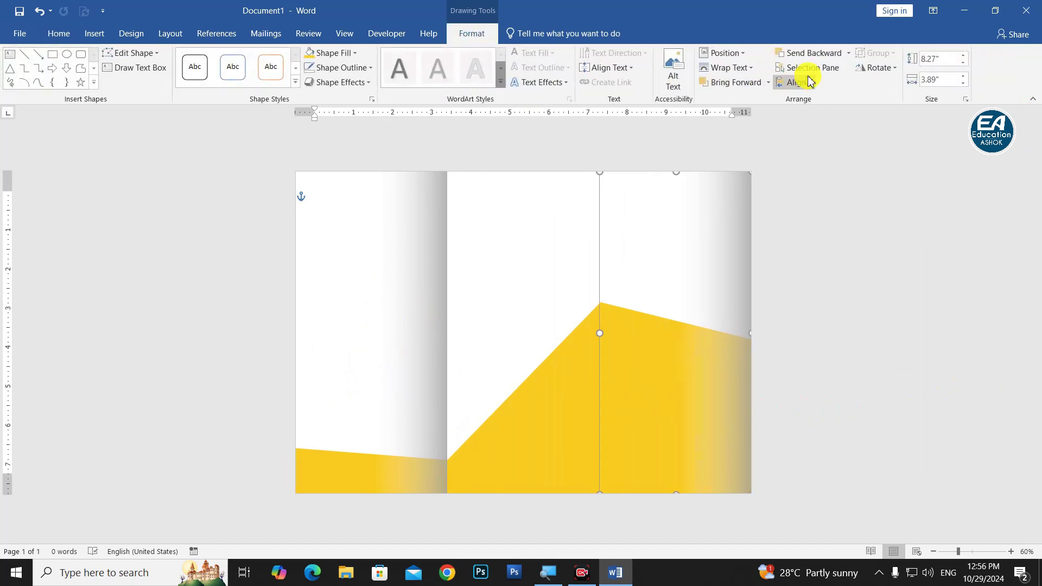
pyautogui.click(876, 68)
pyautogui.click(901, 129)
pyautogui.click(854, 328)
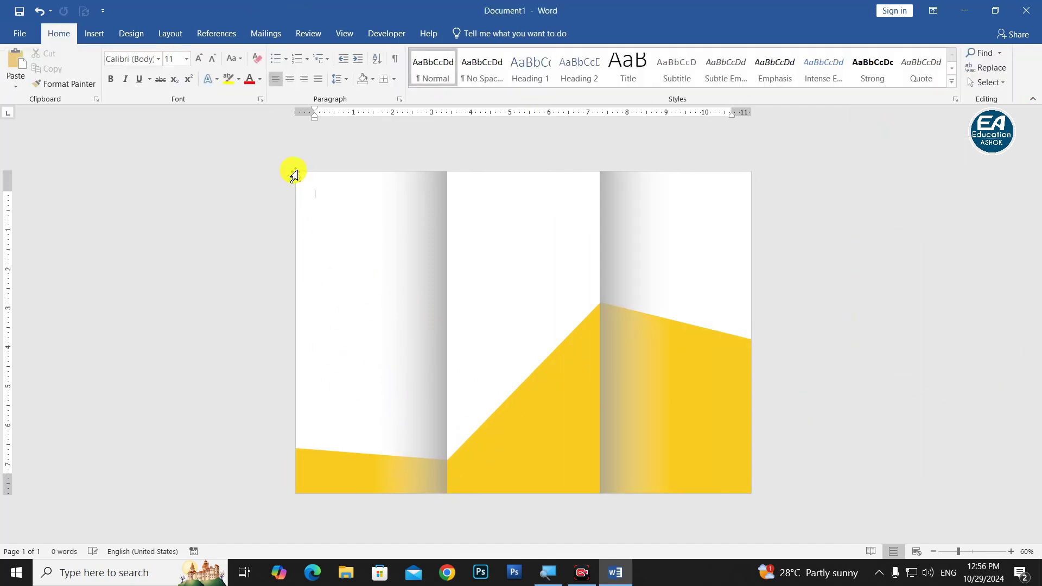
pyautogui.click(89, 32)
pyautogui.click(191, 74)
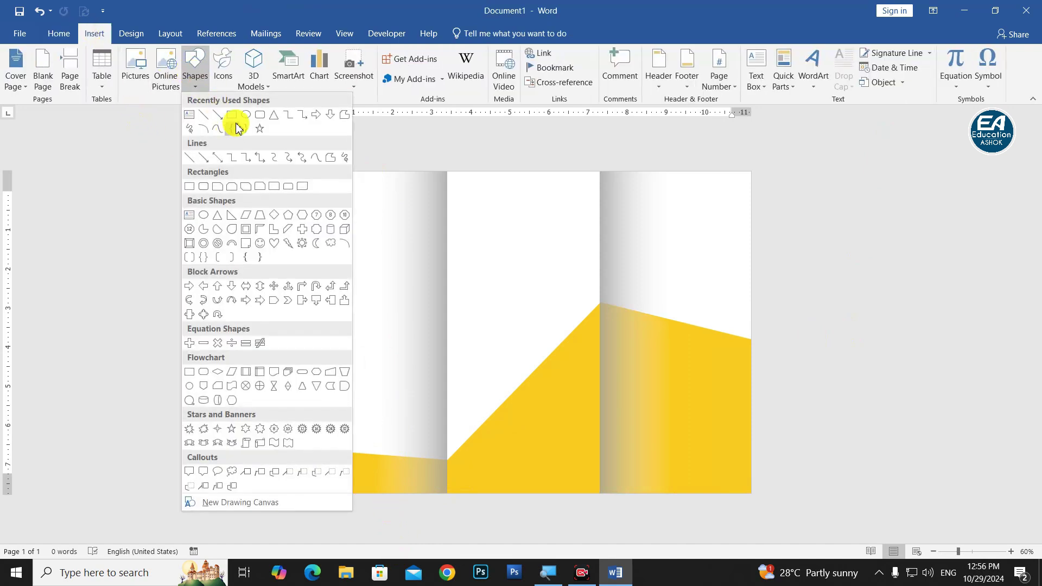
pyautogui.click(231, 115)
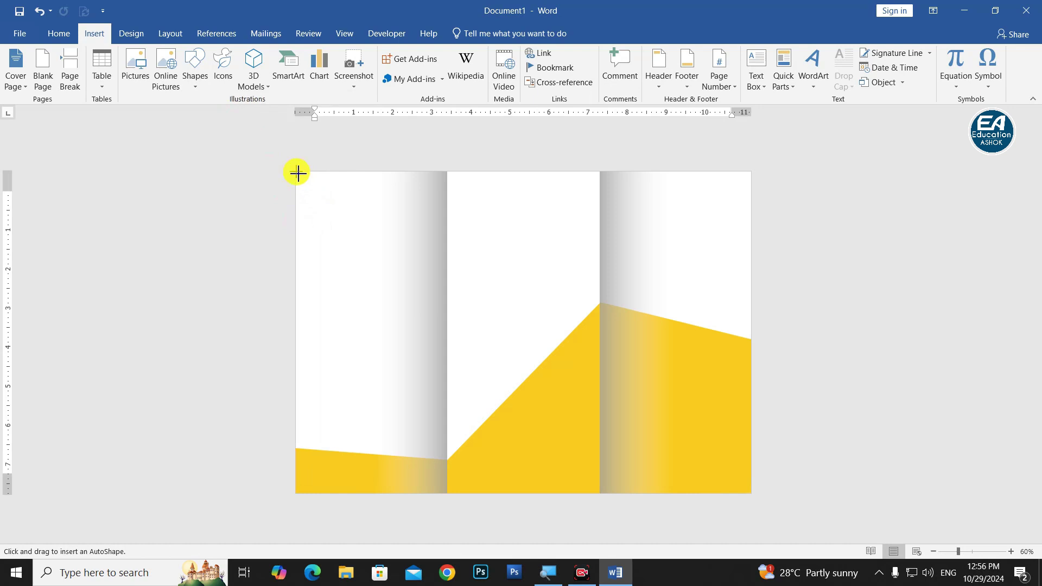
pyautogui.moveTo(298, 174); pyautogui.dragTo(448, 494)
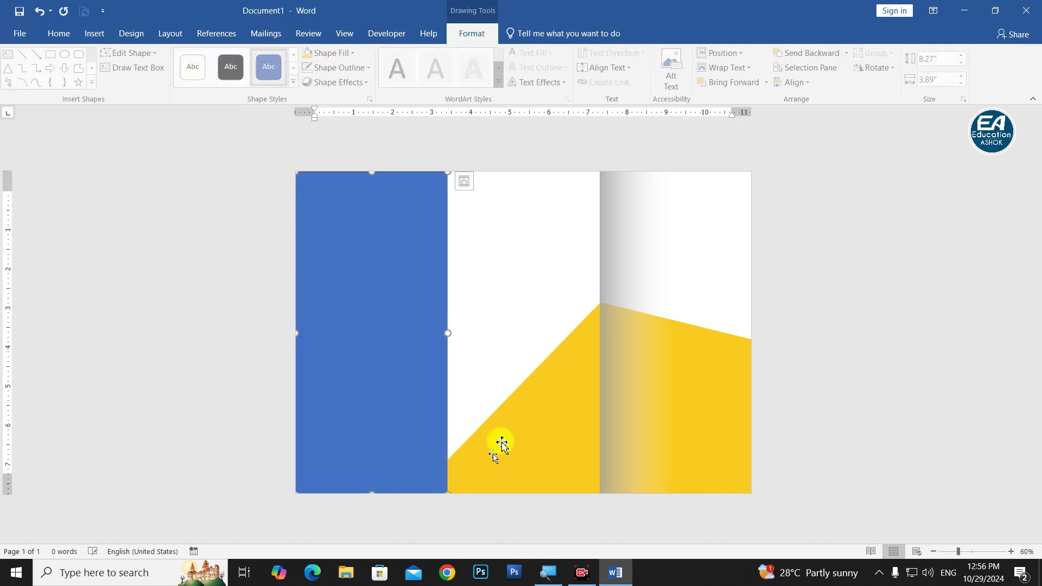
pyautogui.click(822, 54)
pyautogui.click(822, 55)
pyautogui.click(338, 53)
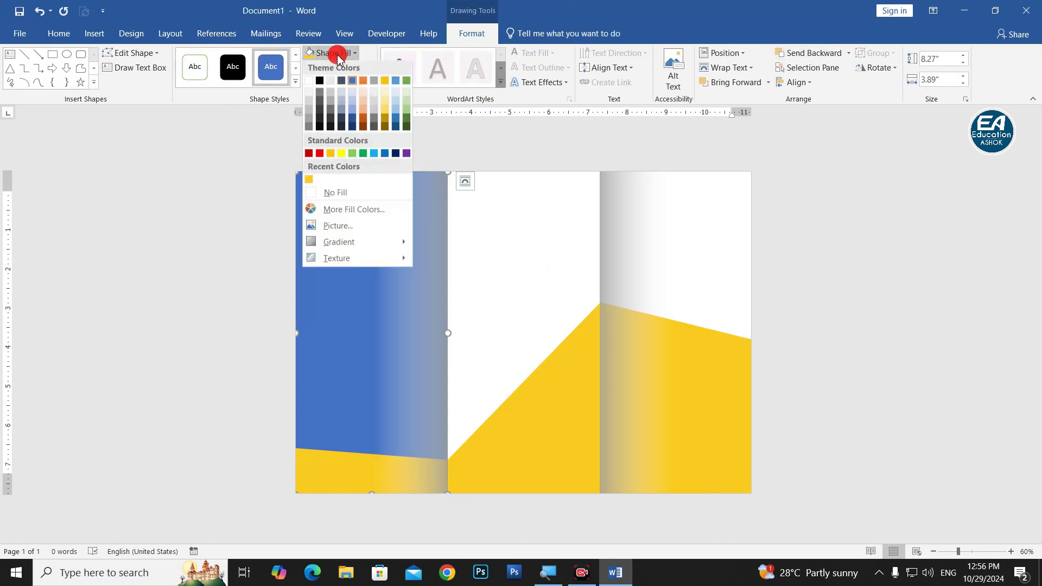
pyautogui.click(363, 153)
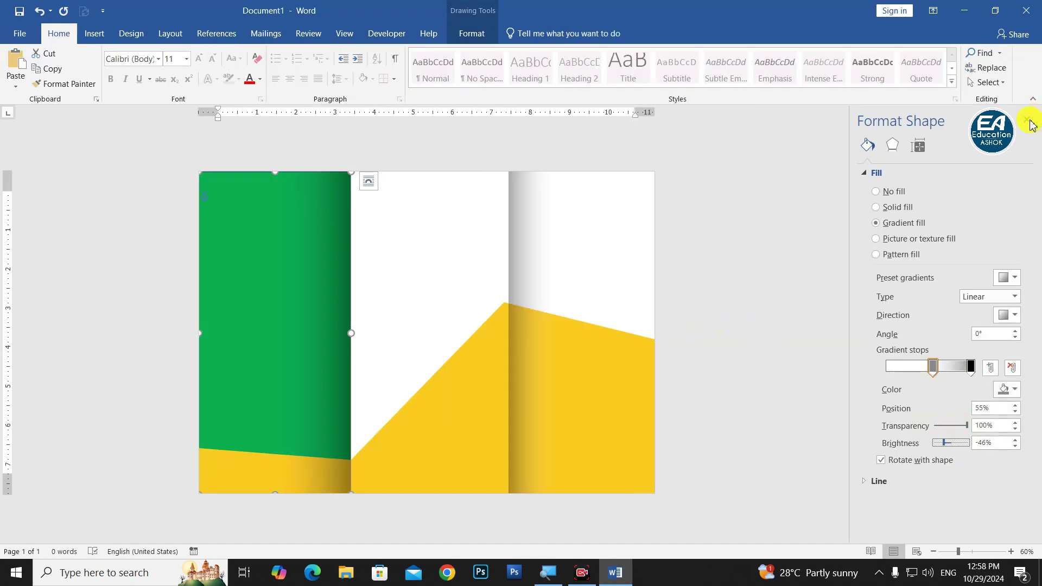
pyautogui.click(1028, 122)
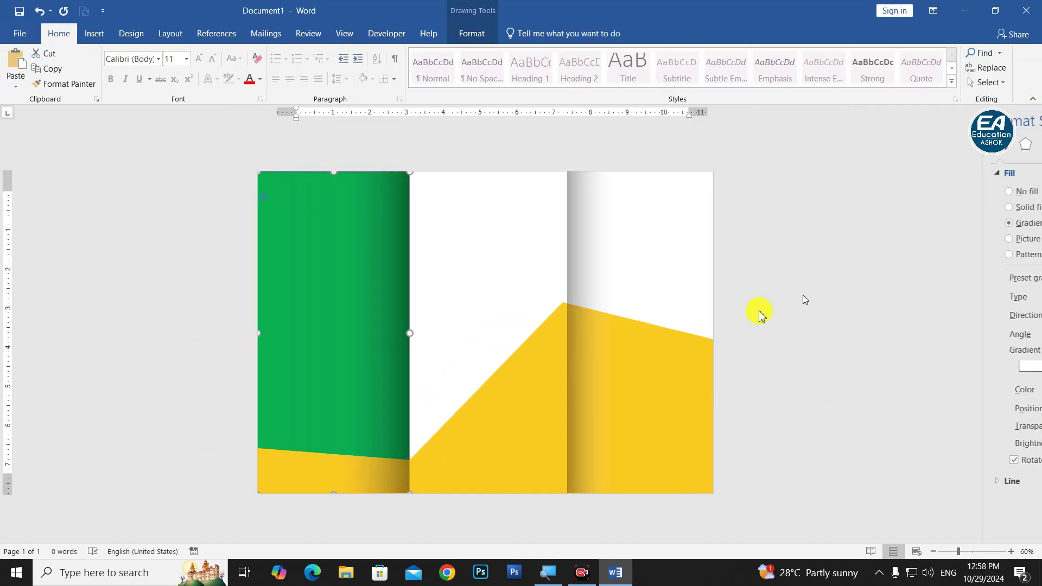
pyautogui.click(506, 348)
pyautogui.scroll(-4, 396, 362)
pyautogui.scroll(4, 396, 362)
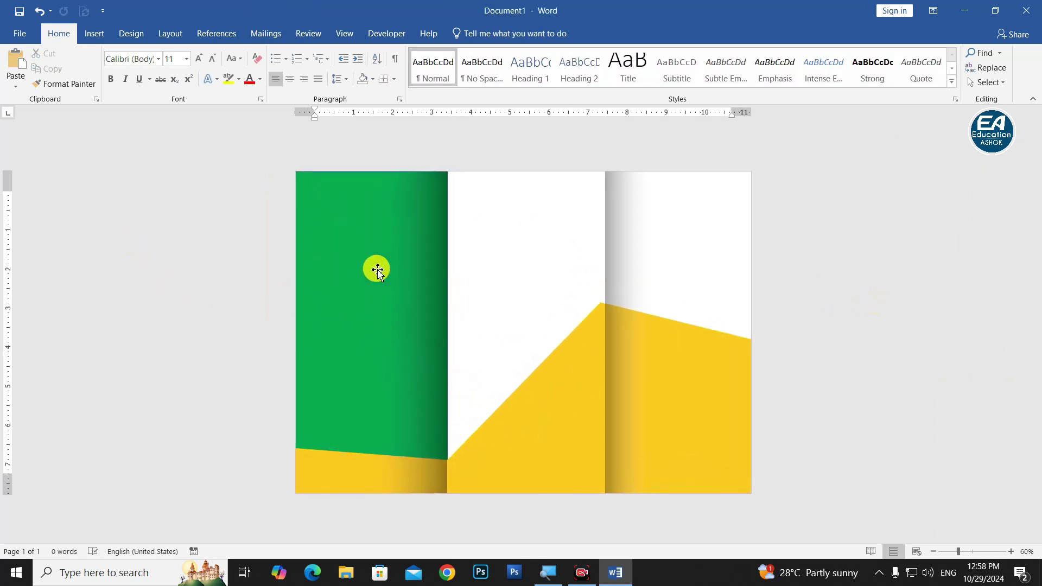
pyautogui.moveTo(641, 396); pyautogui.dragTo(623, 389)
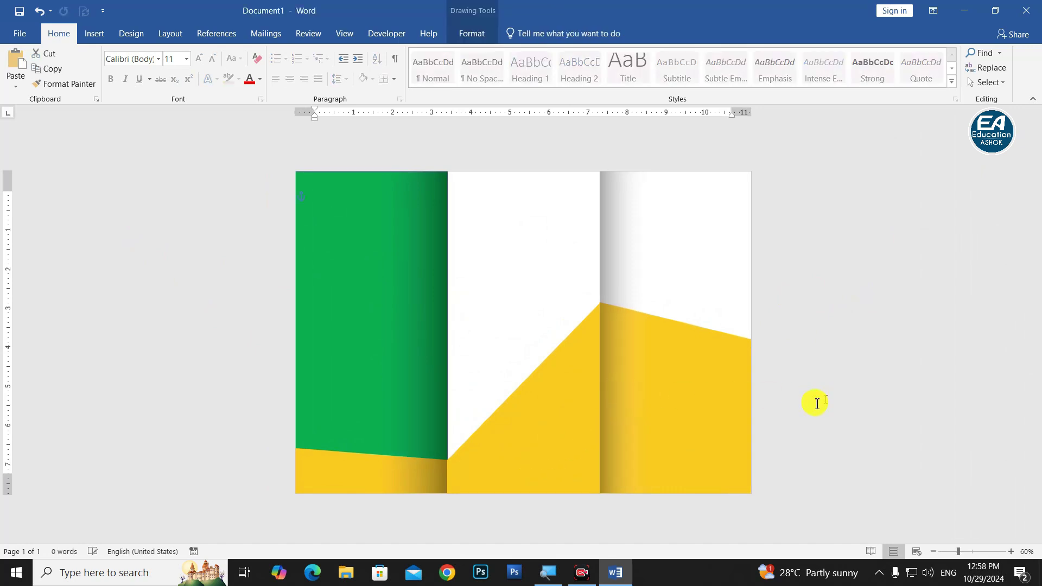
pyautogui.keyDown('ctrl'); pyautogui.scroll(1, 800, 408); pyautogui.keyUp('ctrl')
pyautogui.click(310, 494)
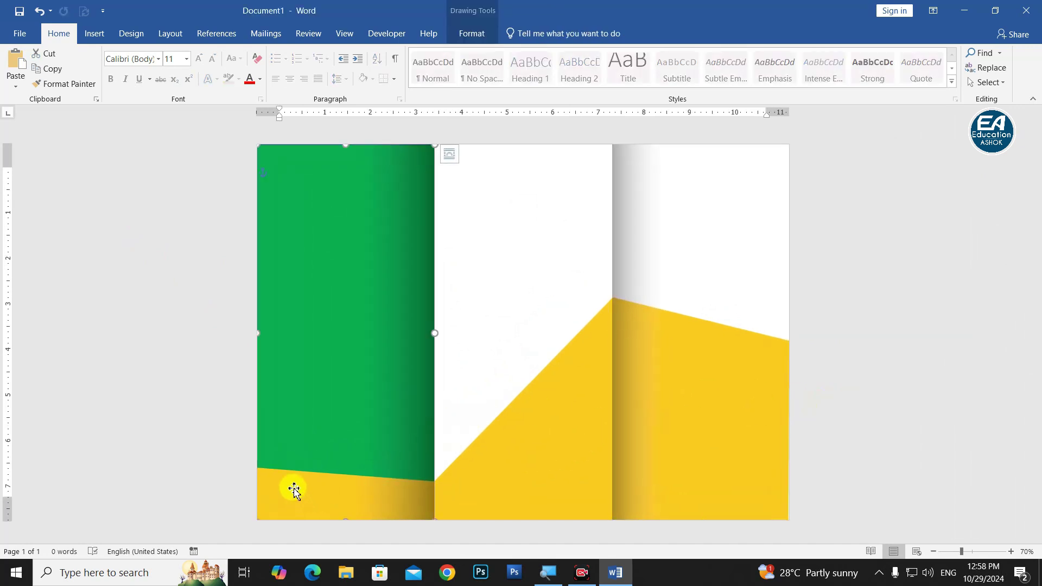
pyautogui.click(531, 411)
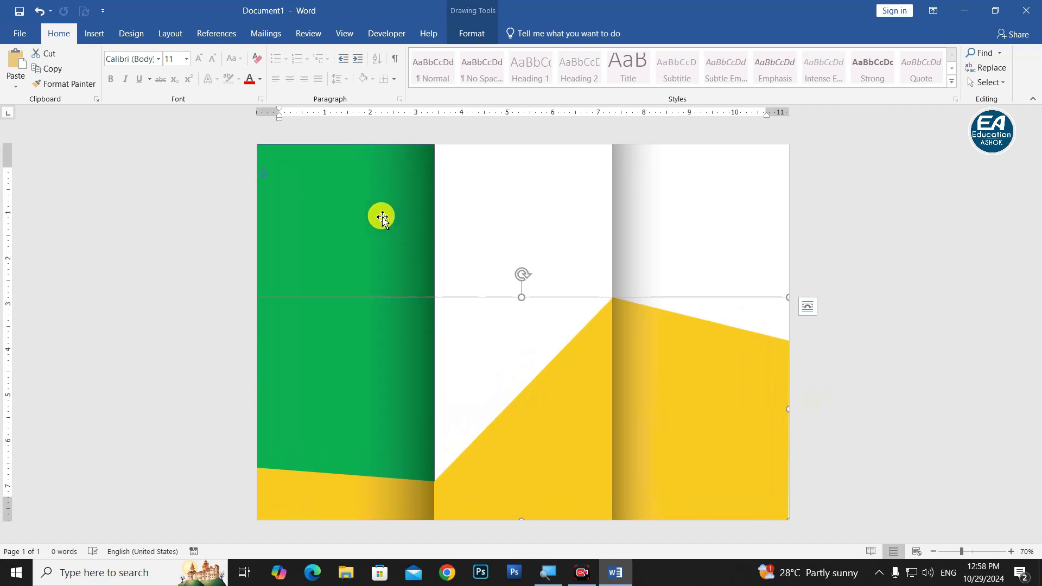
pyautogui.click(365, 198)
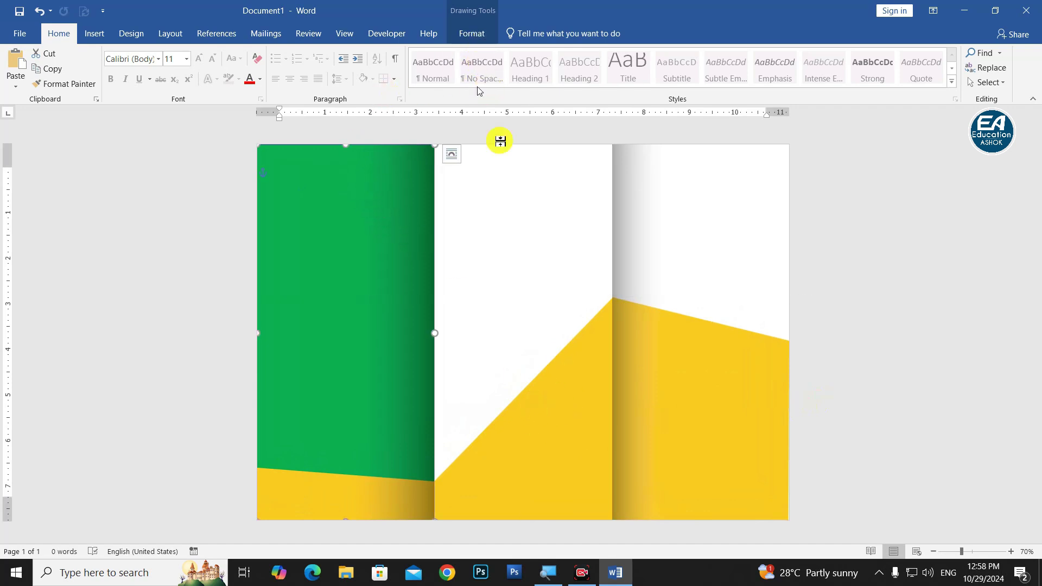
pyautogui.click(541, 439)
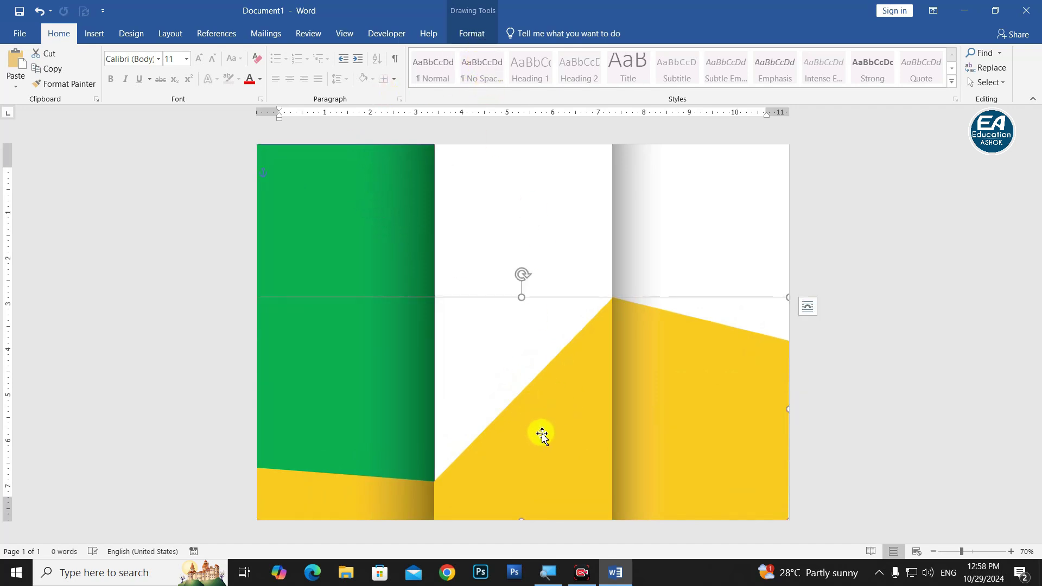
# Edit the yellow band's points, curving its bottom-left edge into a wave.
pyautogui.click(471, 33)
pyautogui.click(126, 52)
pyautogui.click(142, 88)
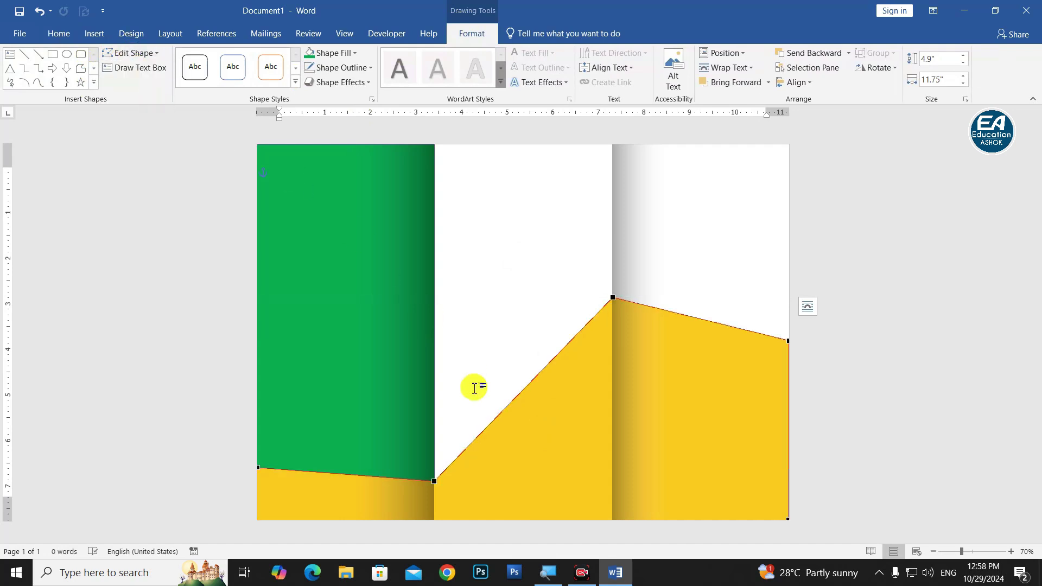
pyautogui.moveTo(259, 469); pyautogui.dragTo(329, 430)
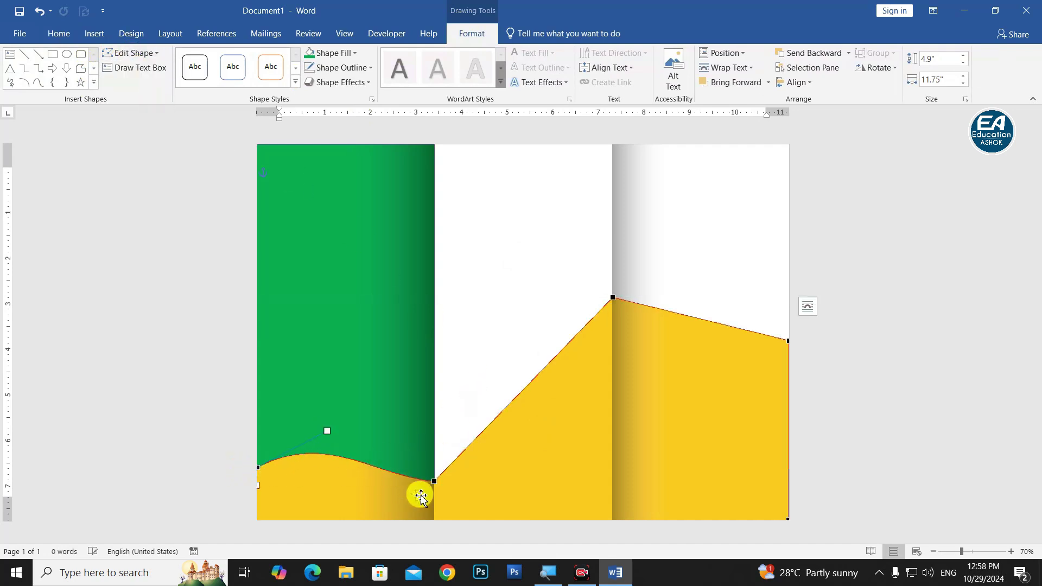
pyautogui.click(434, 482)
pyautogui.moveTo(382, 481); pyautogui.dragTo(366, 534)
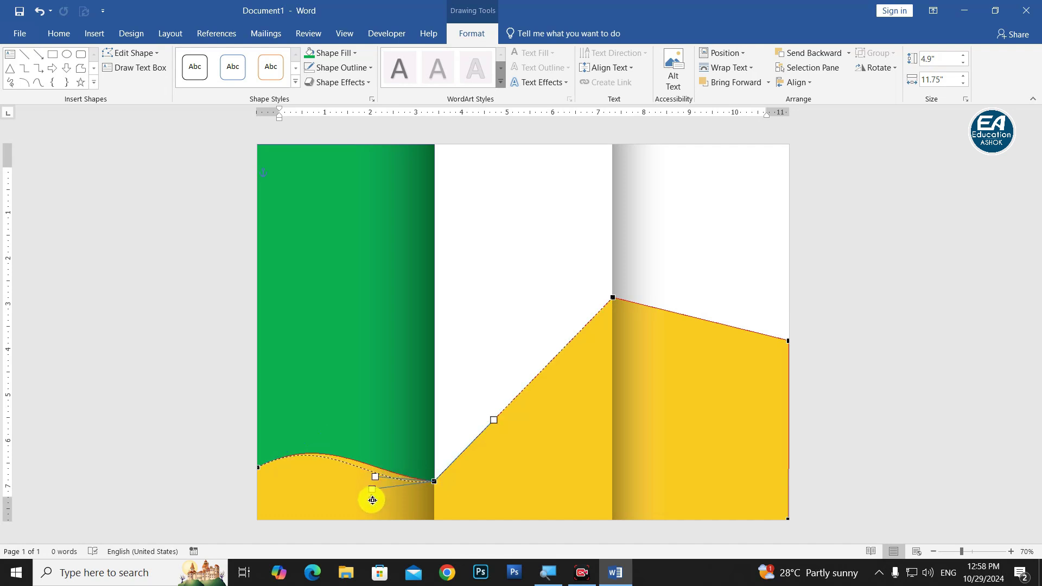
pyautogui.moveTo(364, 547); pyautogui.dragTo(364, 547)
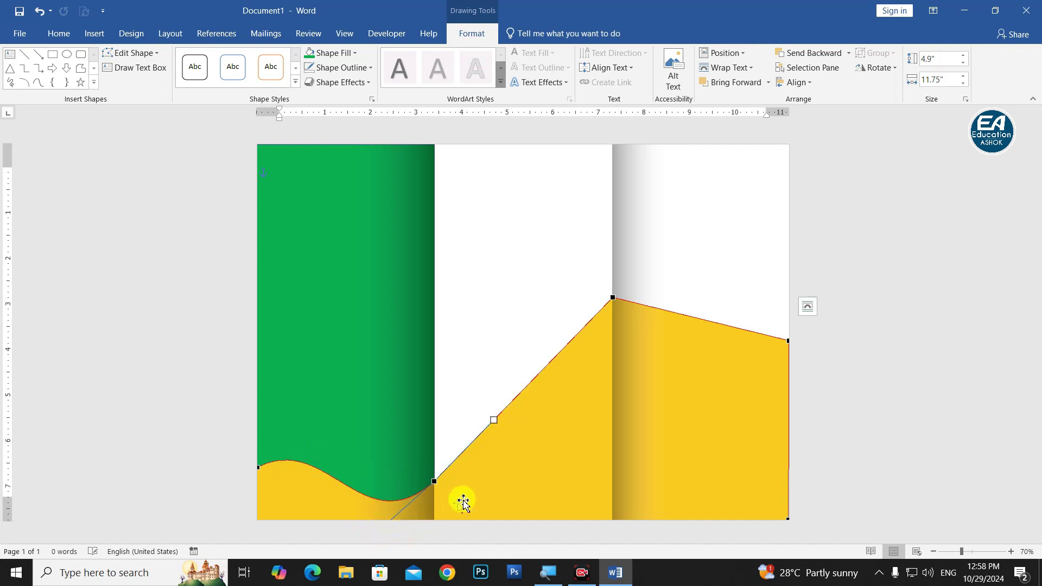
# Round the band's diagonal edge into a smooth hill over the middle panel.
pyautogui.moveTo(494, 423); pyautogui.dragTo(469, 393)
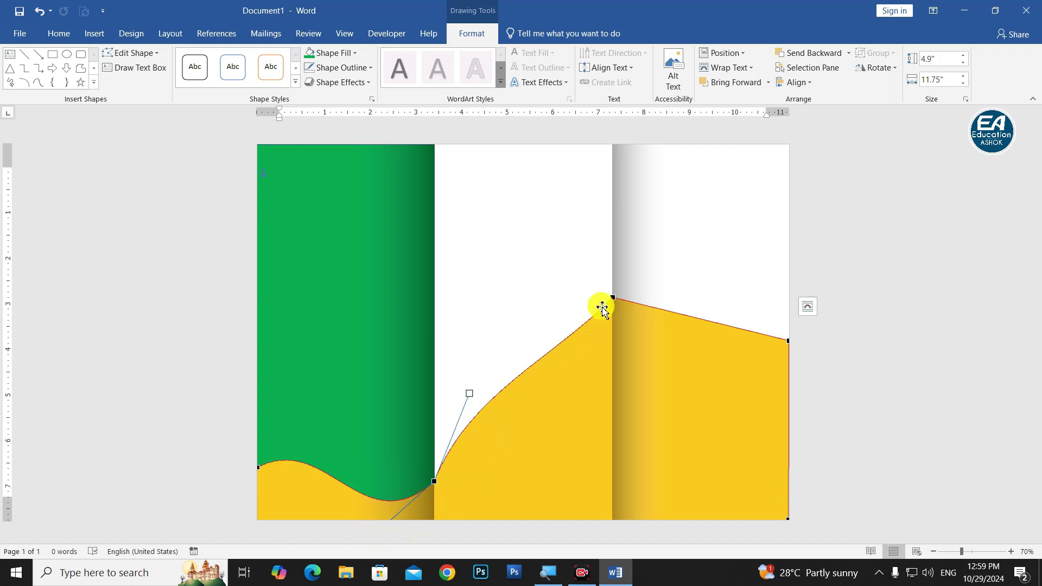
pyautogui.moveTo(553, 359); pyautogui.dragTo(516, 305)
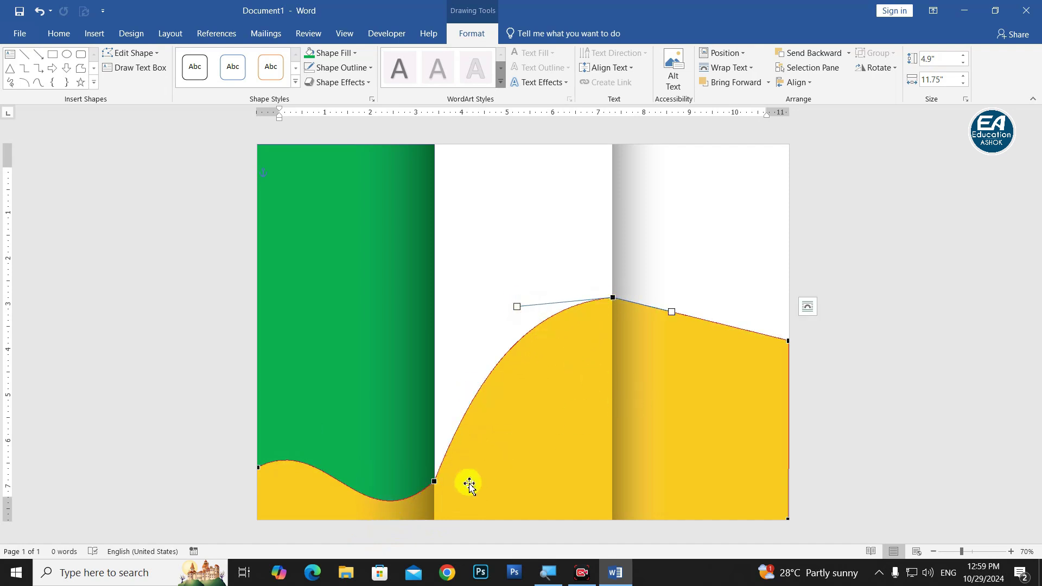
pyautogui.click(436, 484)
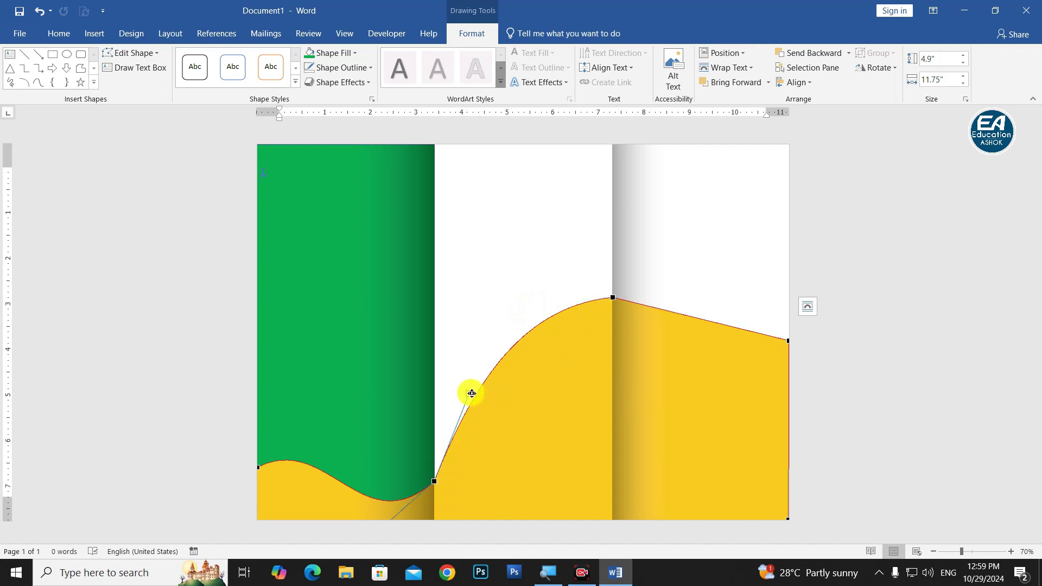
pyautogui.moveTo(471, 393); pyautogui.dragTo(497, 410)
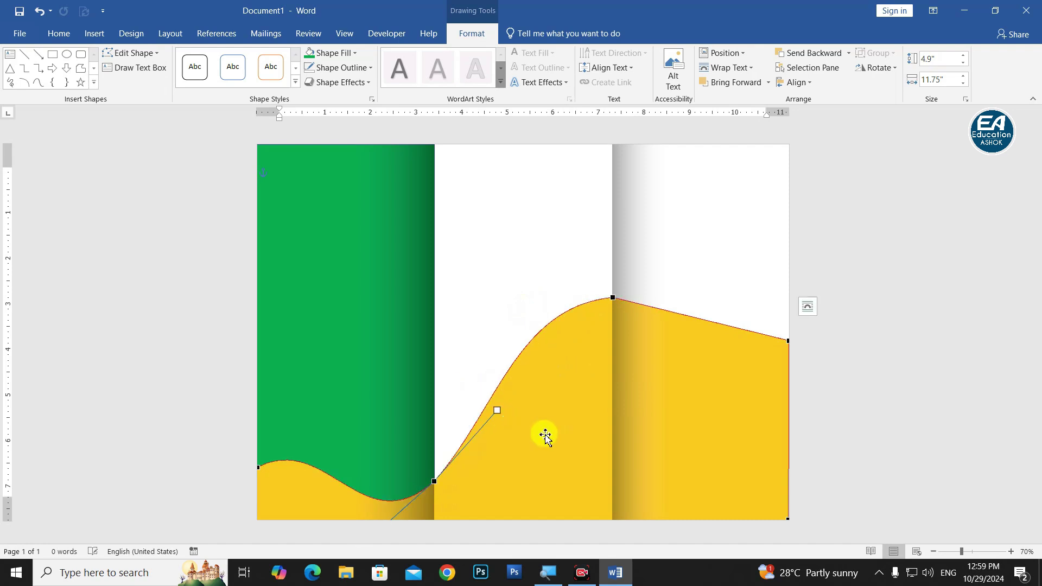
pyautogui.click(868, 401)
pyautogui.scroll(-4, 565, 437)
pyautogui.scroll(2, 558, 425)
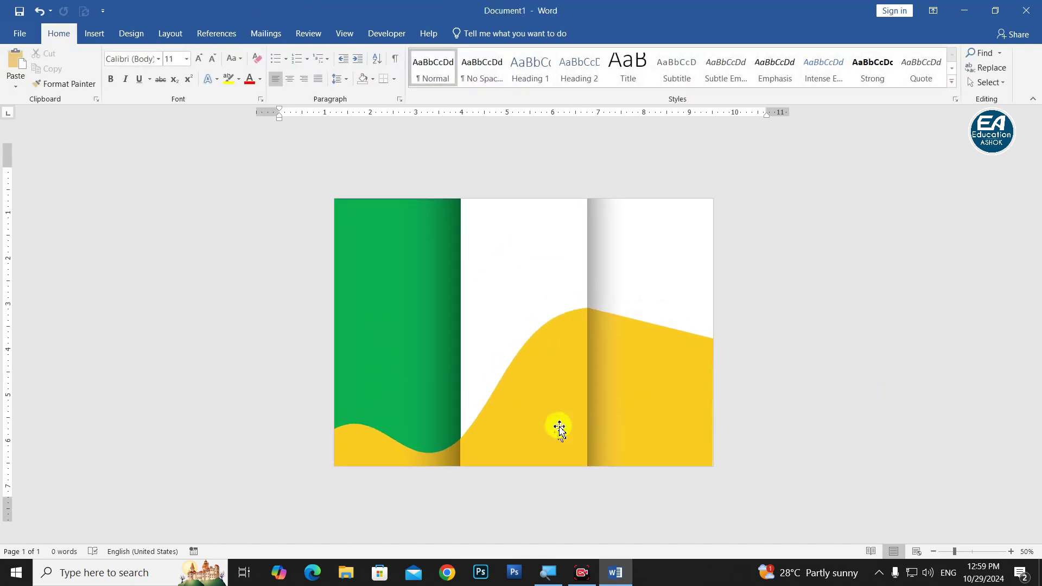
# Curve the band's top edge over the right panel into a smooth downward dip.
pyautogui.click(693, 395)
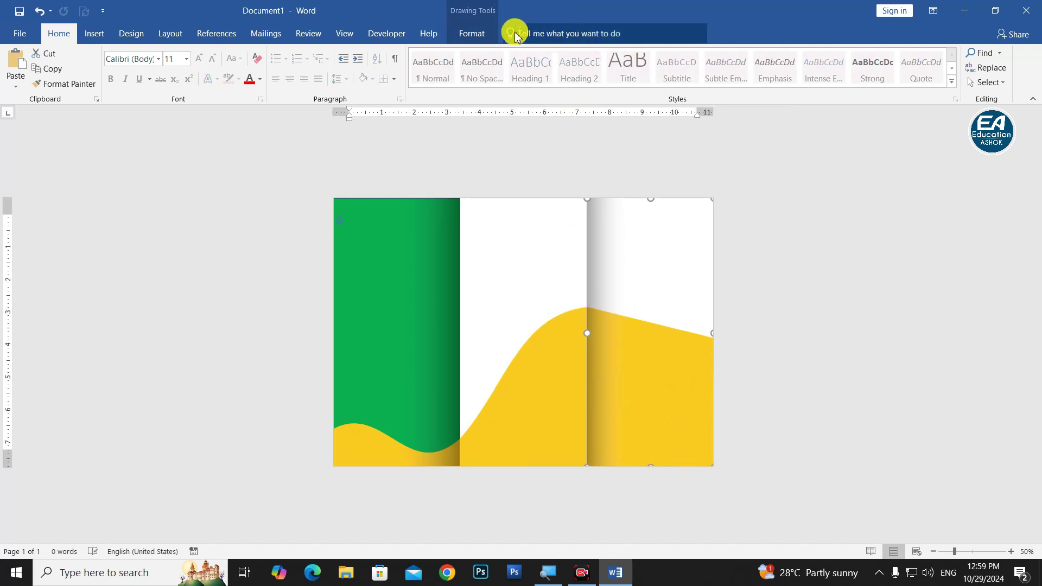
pyautogui.click(563, 418)
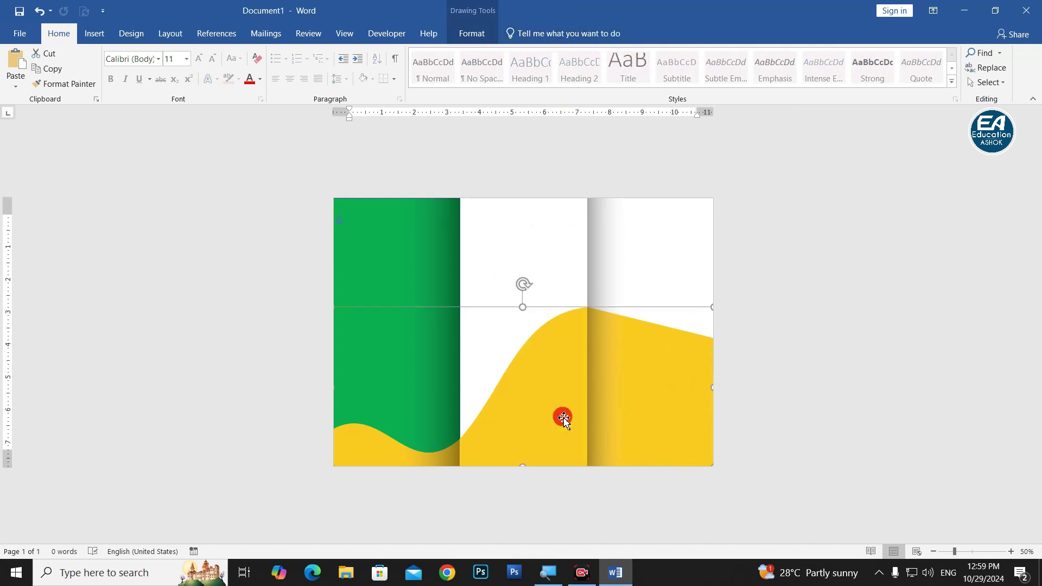
pyautogui.click(472, 33)
pyautogui.click(121, 52)
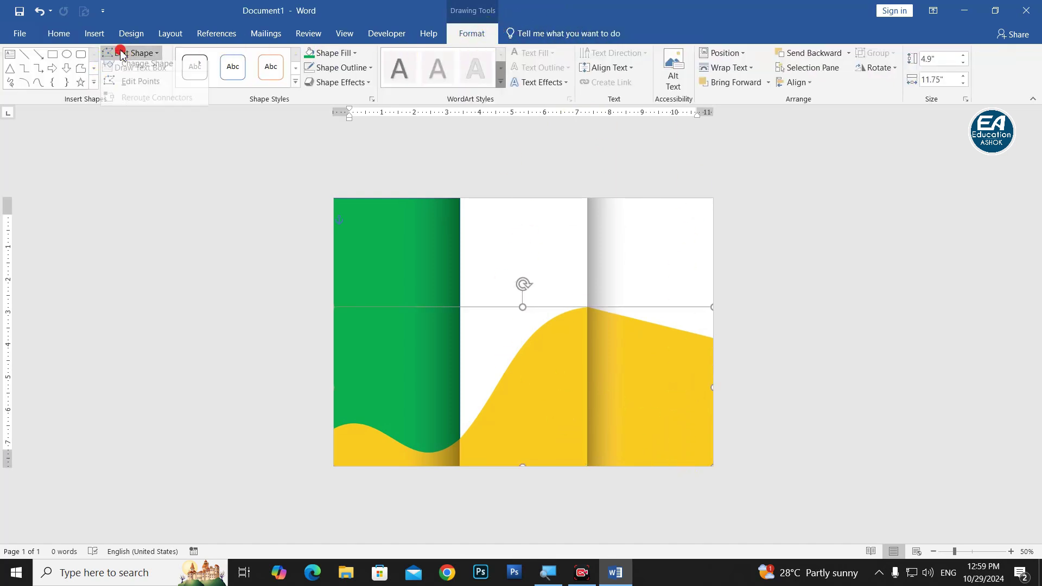
pyautogui.click(139, 81)
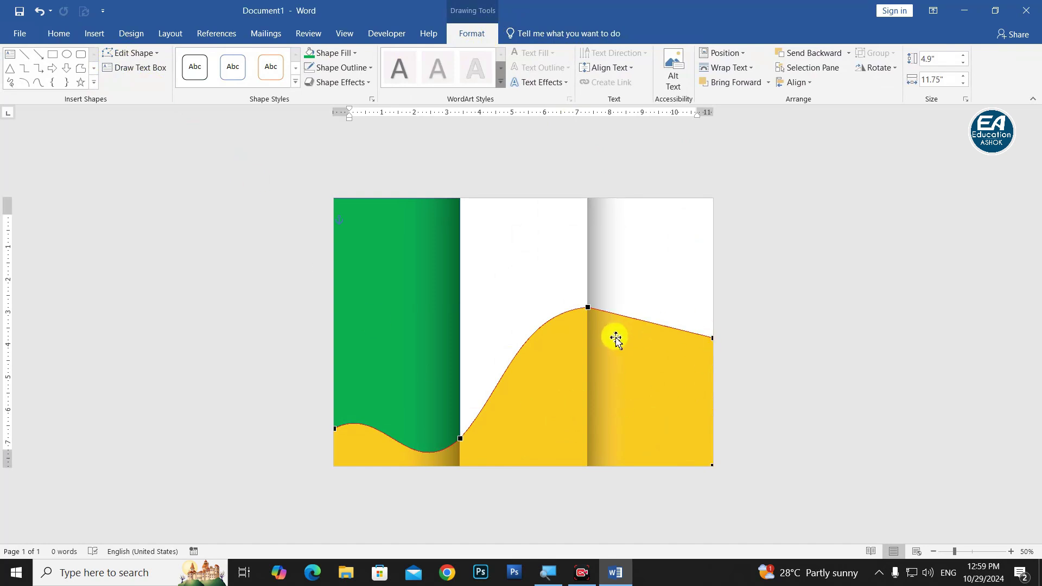
pyautogui.click(590, 309)
pyautogui.moveTo(626, 316); pyautogui.dragTo(623, 348)
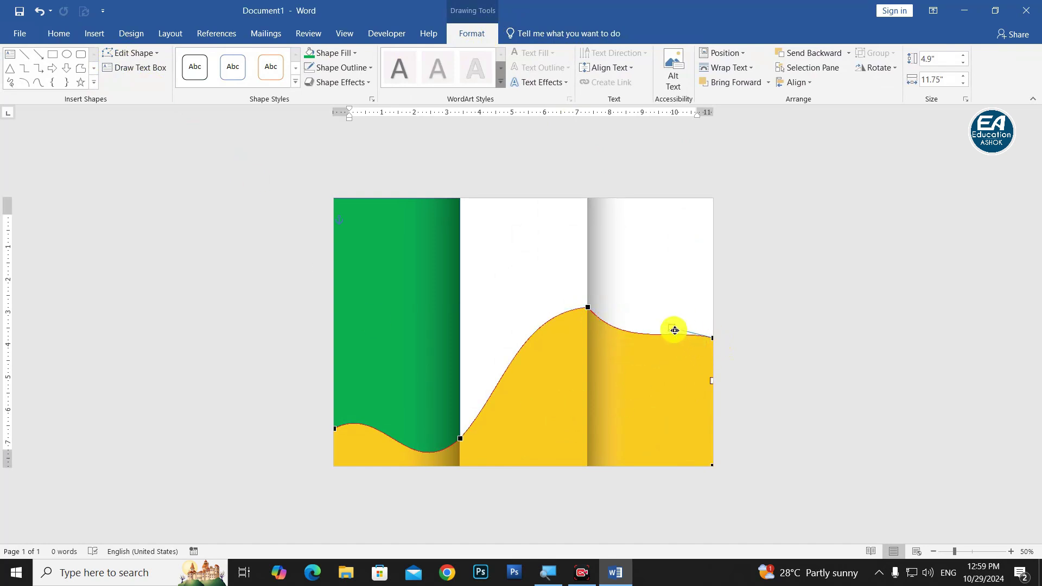
pyautogui.click(810, 383)
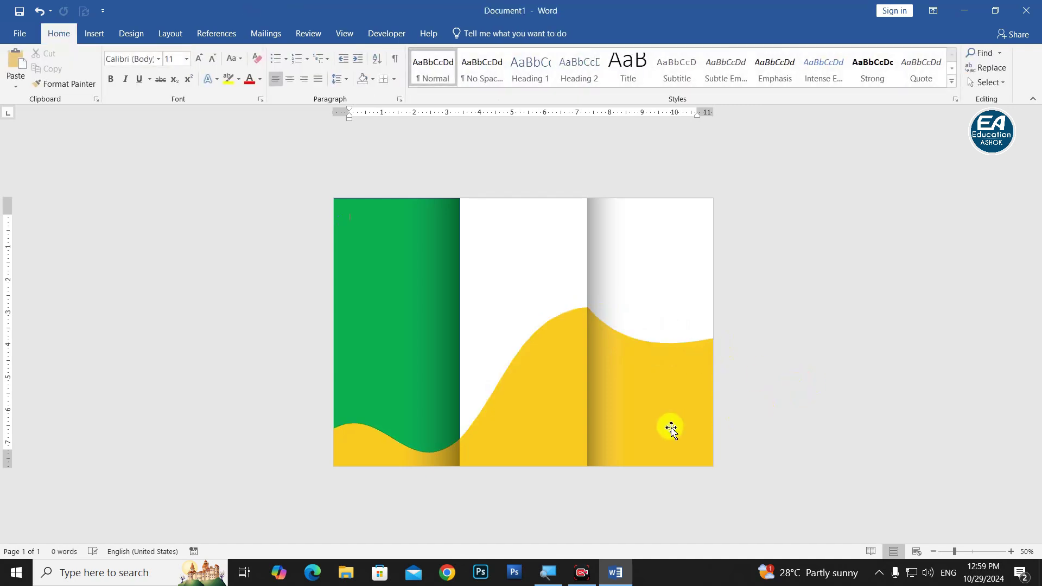
pyautogui.click(582, 572)
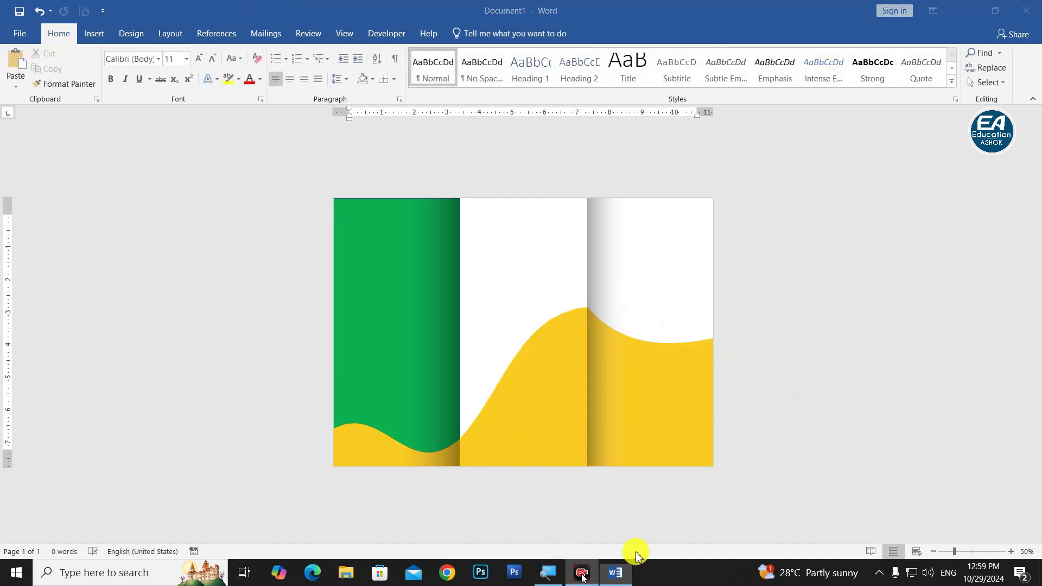
# Draw an oval circle near the top of the green left panel.
pyautogui.click(903, 551)
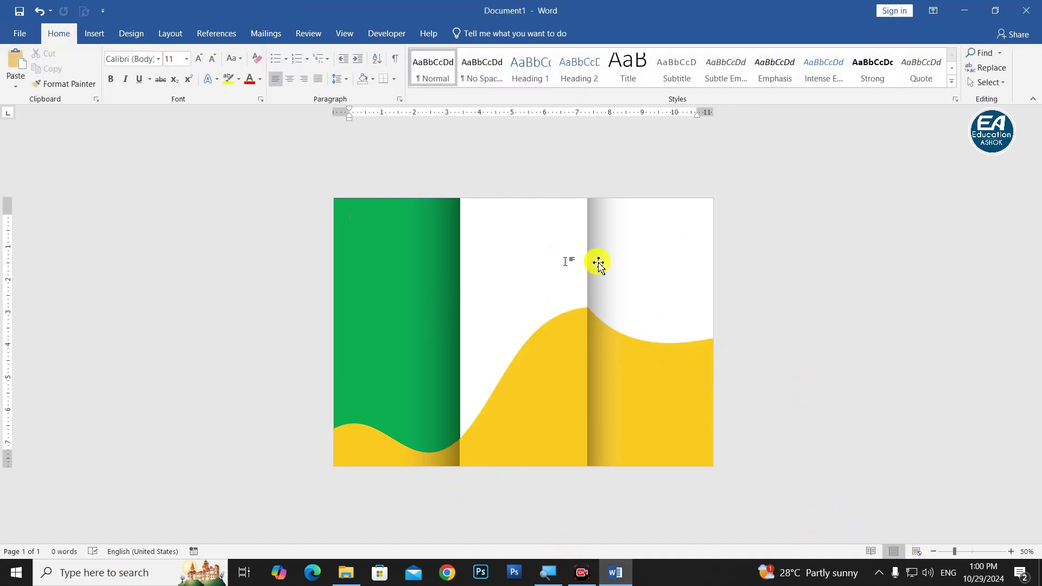
pyautogui.scroll(1, 607, 350)
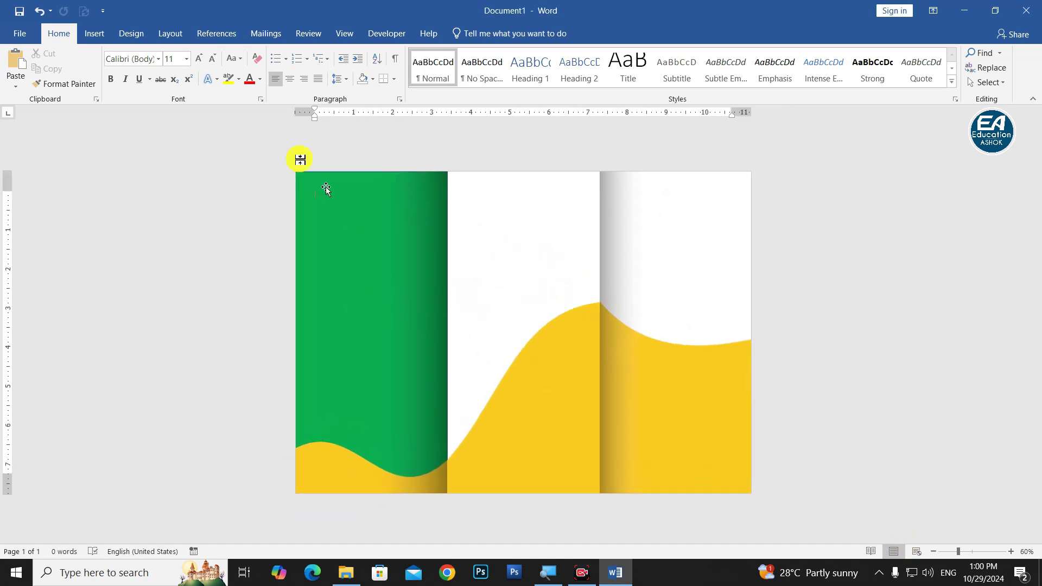
pyautogui.click(94, 33)
pyautogui.click(195, 68)
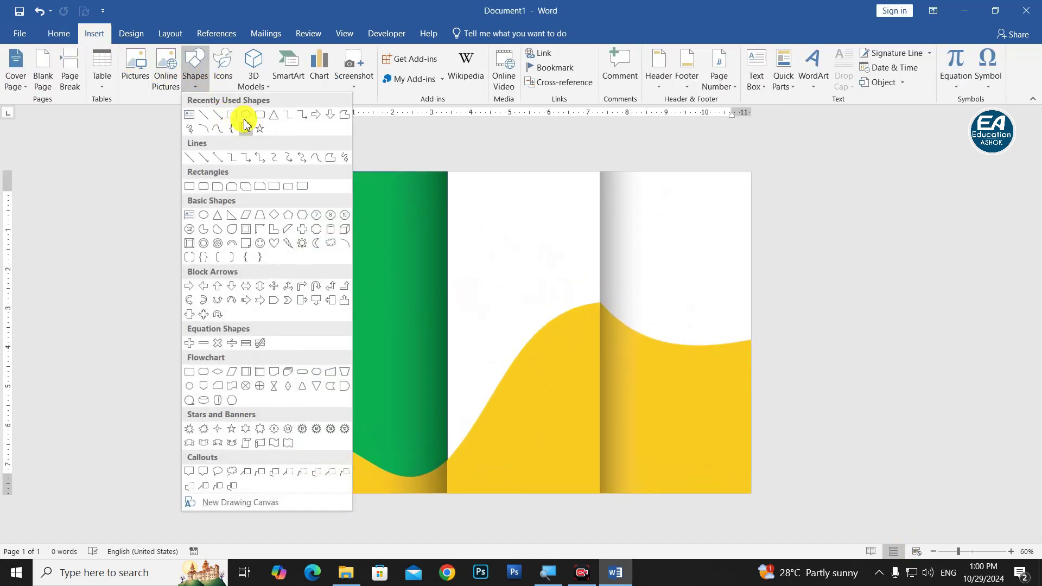
pyautogui.click(245, 124)
pyautogui.moveTo(316, 215)
pyautogui.mouseDown()
pyautogui.moveTo(409, 328)
pyautogui.moveTo(442, 341)
pyautogui.mouseUp()
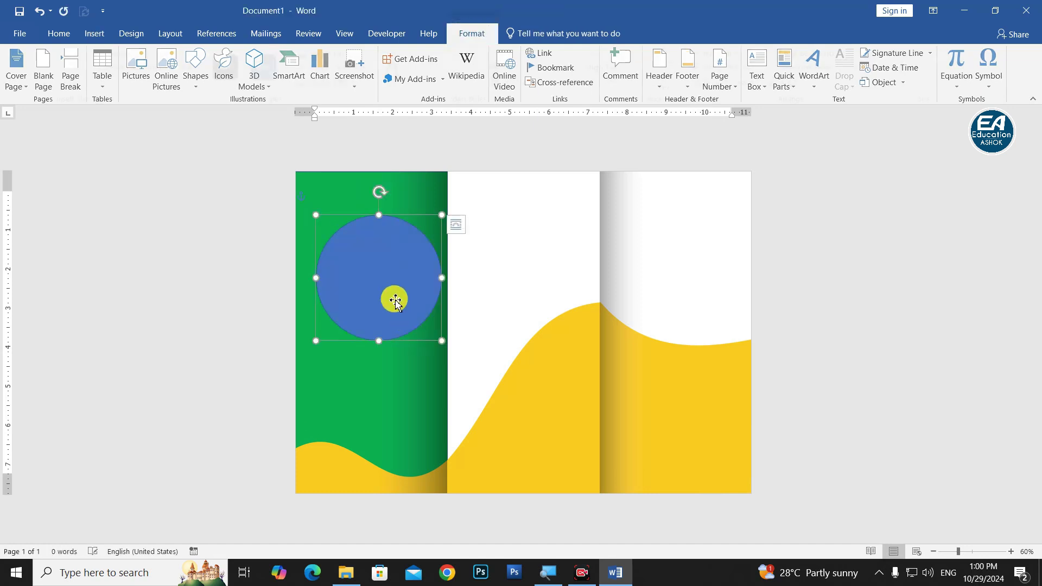
pyautogui.moveTo(395, 300)
pyautogui.mouseDown()
pyautogui.moveTo(385, 311)
pyautogui.moveTo(385, 288)
pyautogui.mouseUp()
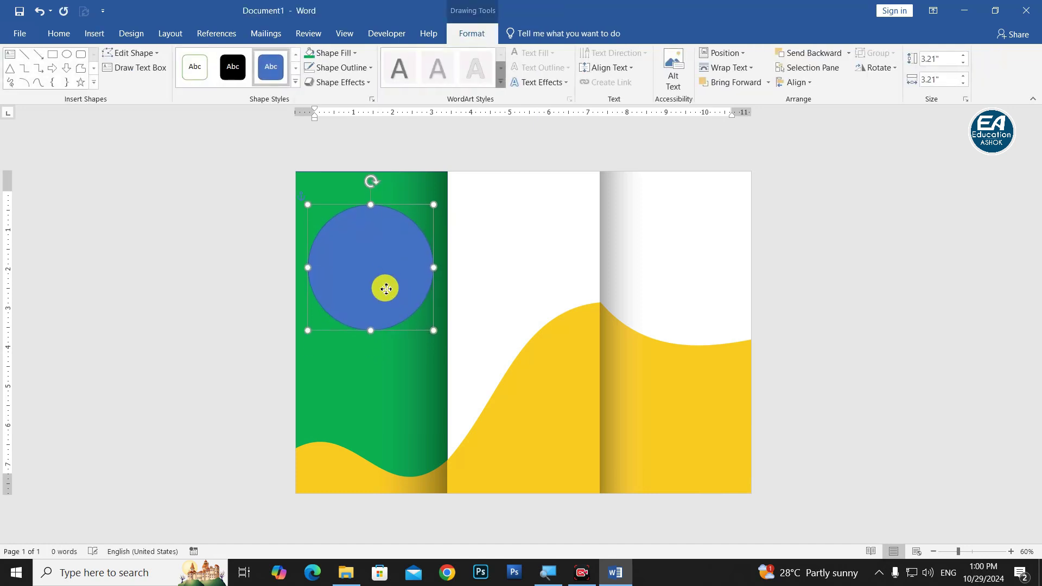
# Set the circle's outline colour to white.
pyautogui.click(337, 72)
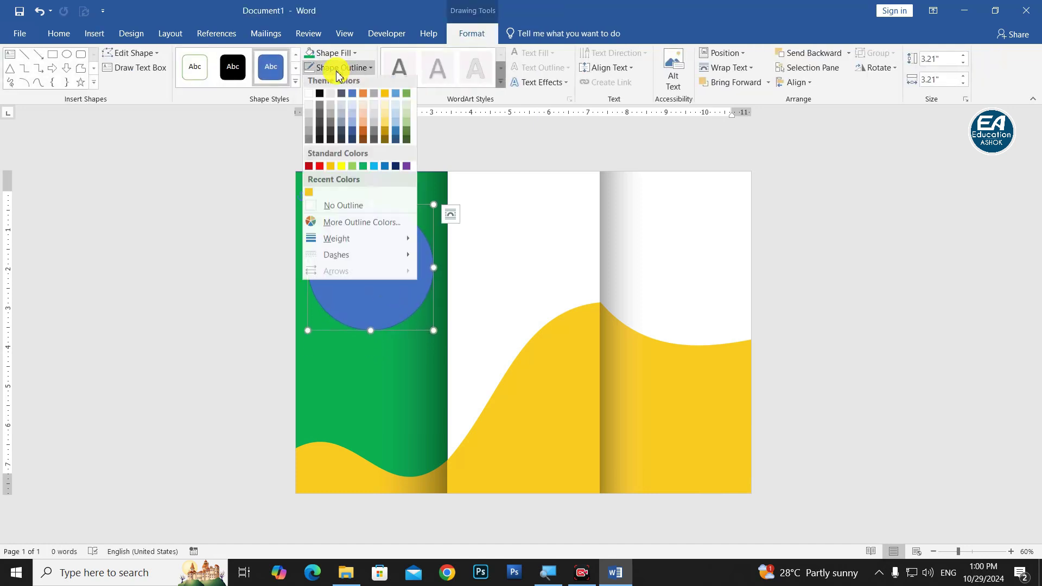
pyautogui.click(308, 98)
pyautogui.rightClick(369, 221)
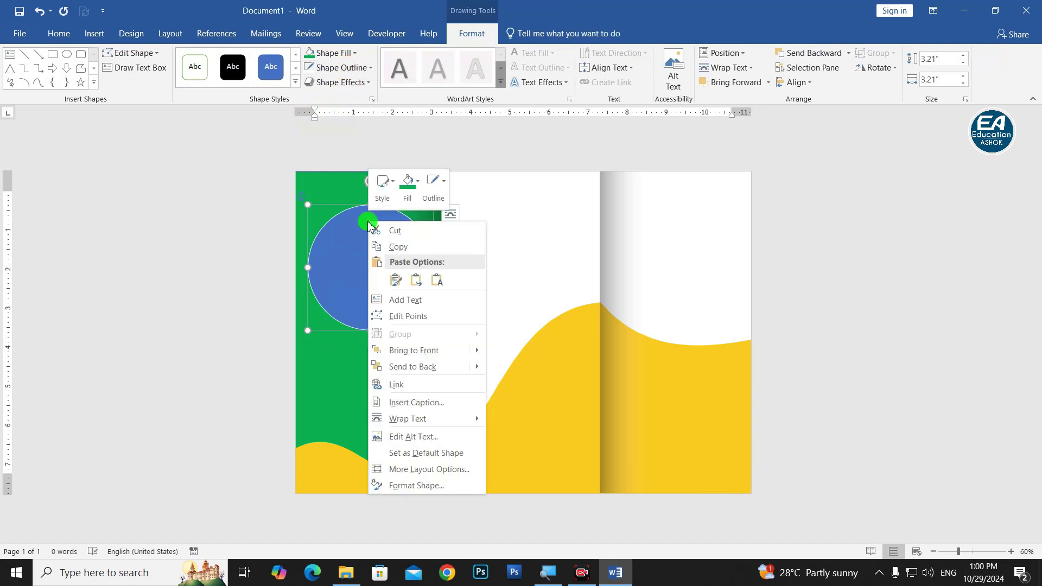
# Thicken the circle's white outline to 9 pt in Format Shape.
pyautogui.click(429, 491)
pyautogui.click(874, 319)
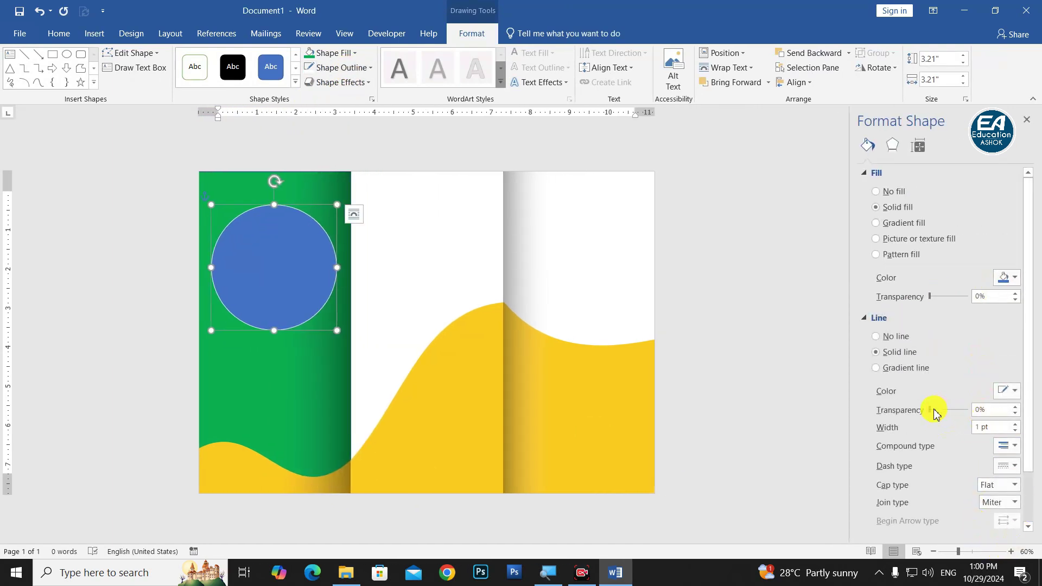
pyautogui.click(1014, 424)
pyautogui.click(1015, 424)
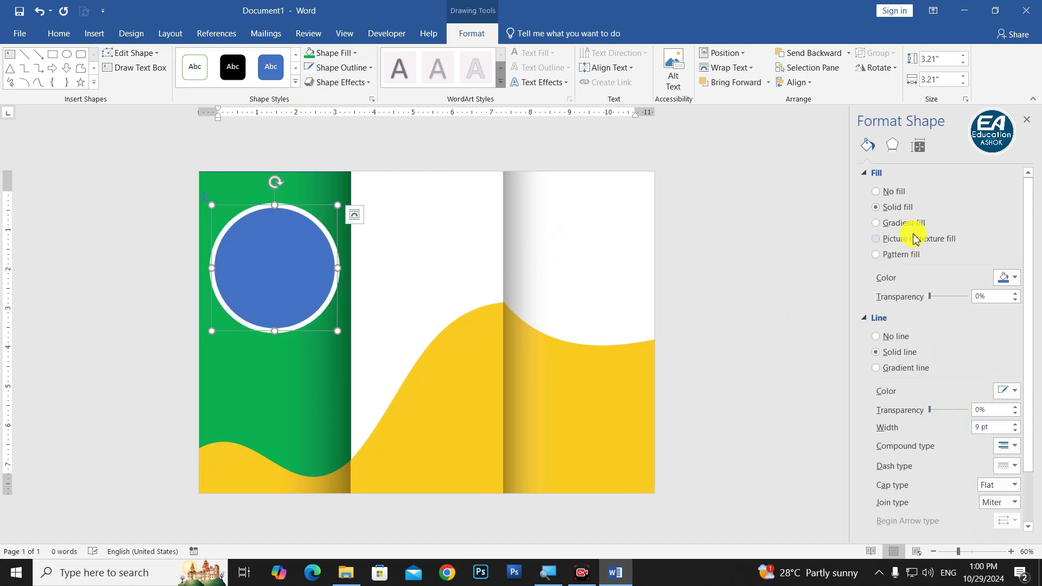
# Apply an outer drop shadow preset to the circle.
pyautogui.click(893, 152)
pyautogui.click(890, 173)
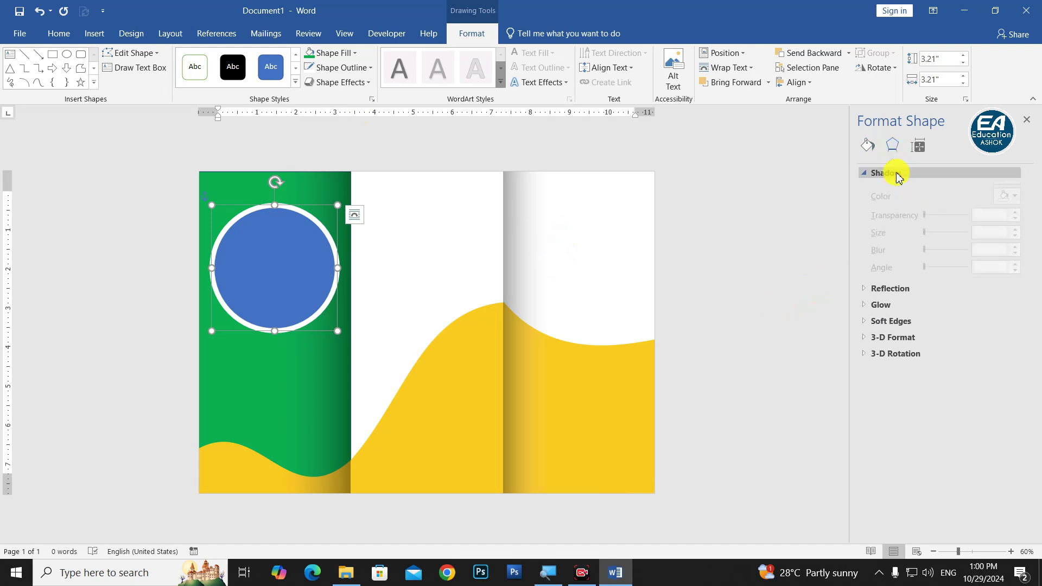
pyautogui.click(1010, 191)
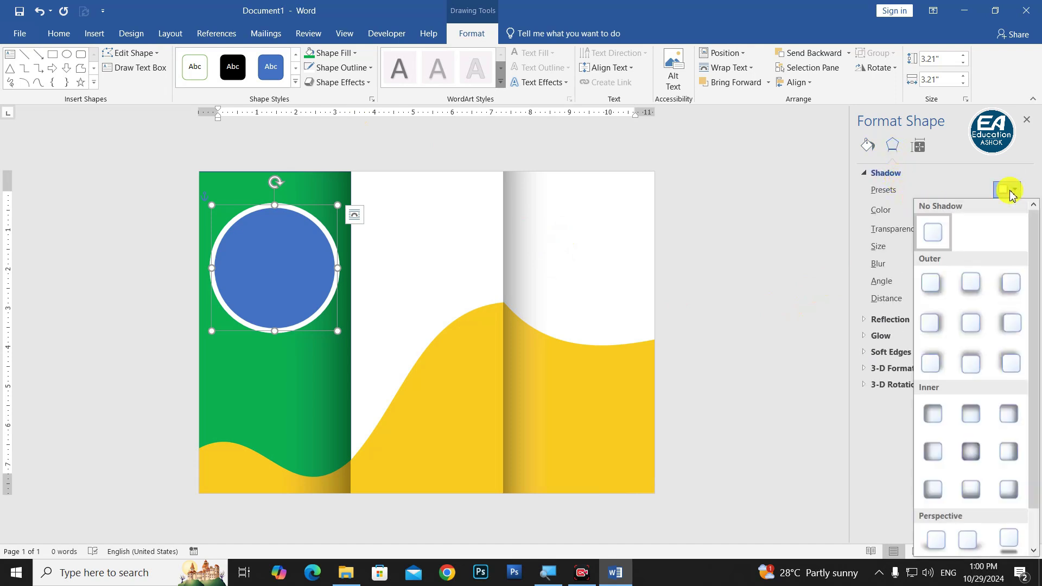
pyautogui.click(971, 285)
pyautogui.click(753, 317)
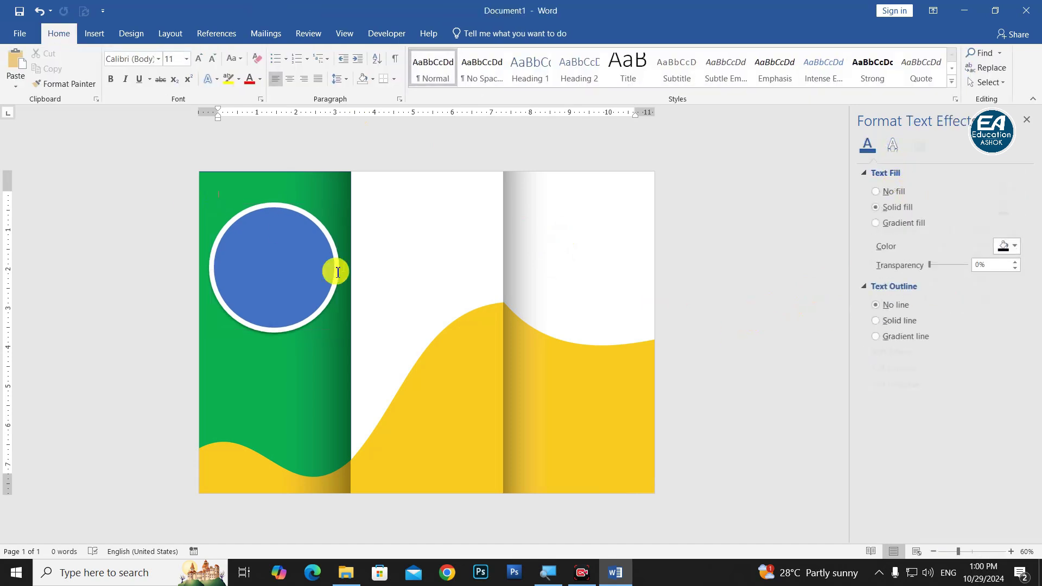
pyautogui.click(301, 311)
# Copy the circle to the middle panel, shrink it, thin its outline, and add a smaller copy below.
pyautogui.moveTo(301, 311); pyautogui.dragTo(464, 396)
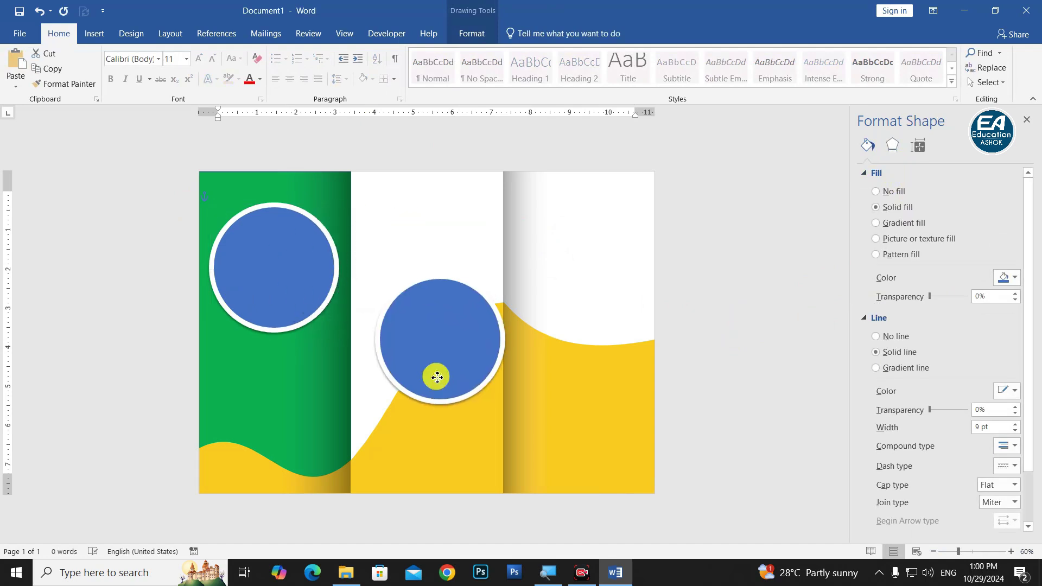
pyautogui.moveTo(498, 294)
pyautogui.mouseDown()
pyautogui.moveTo(473, 322)
pyautogui.moveTo(479, 307)
pyautogui.mouseUp()
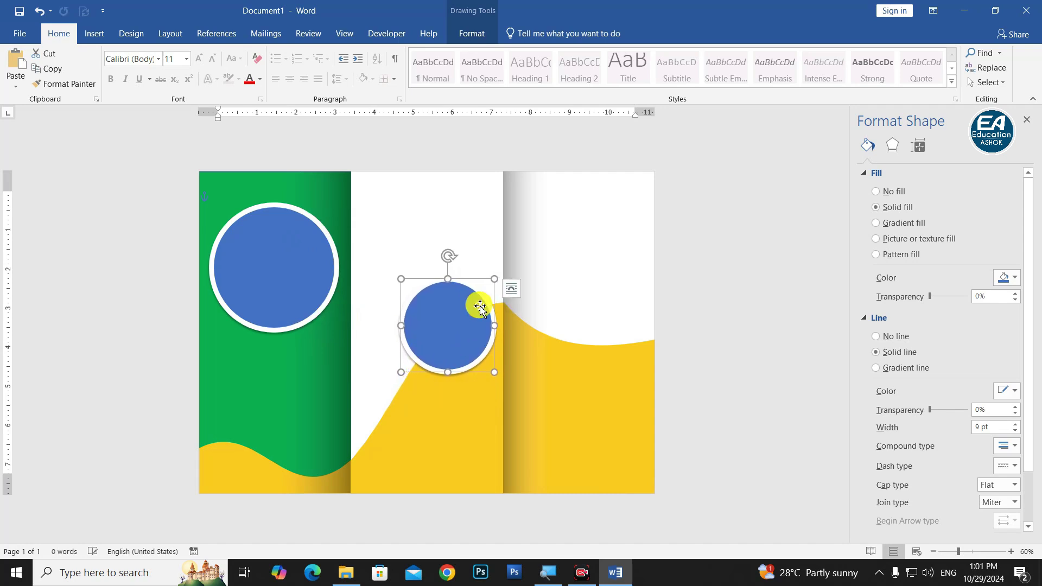
pyautogui.click(1014, 431)
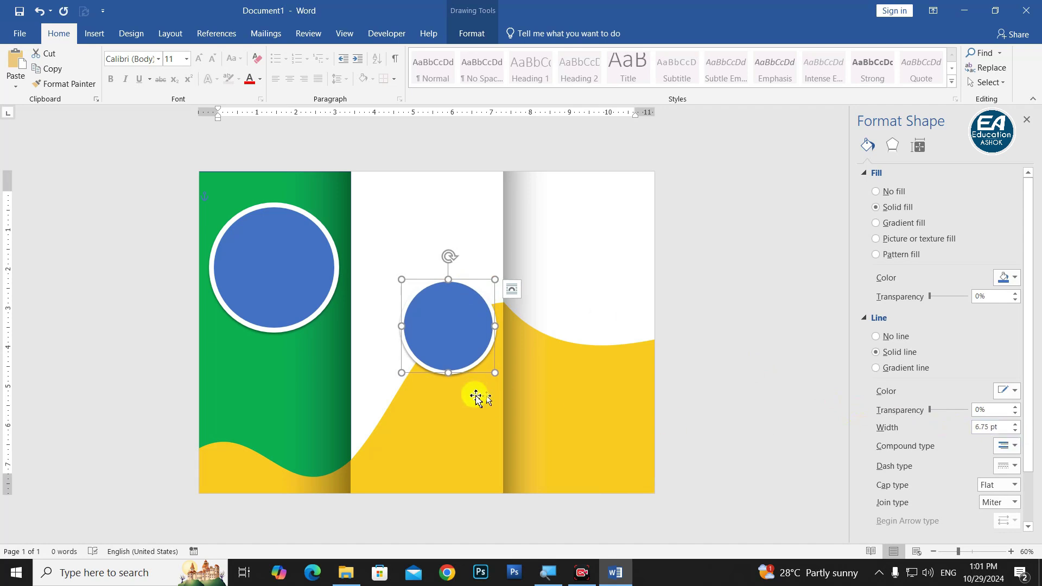
pyautogui.moveTo(456, 333); pyautogui.dragTo(403, 407)
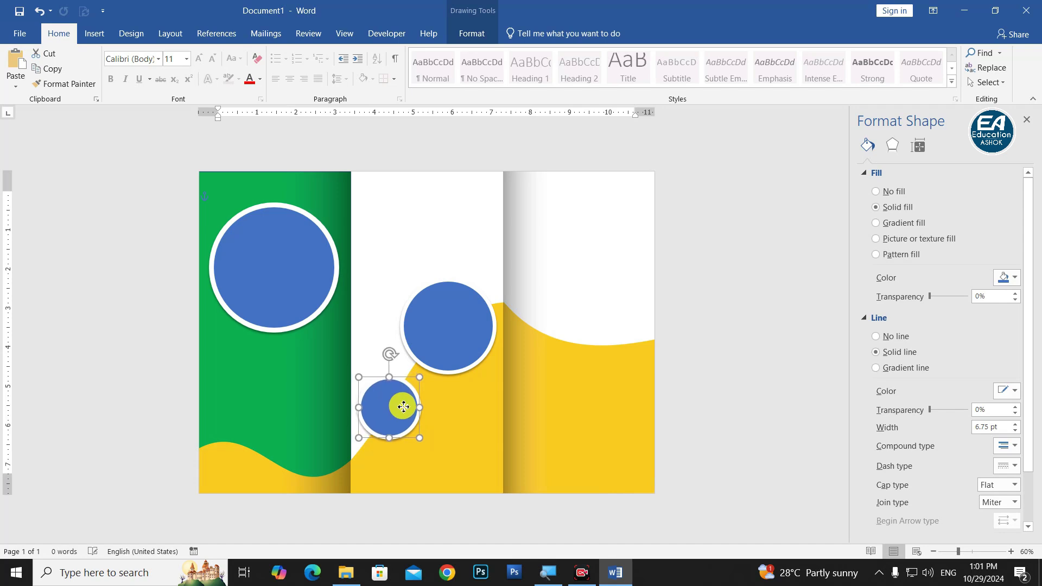
pyautogui.click(709, 427)
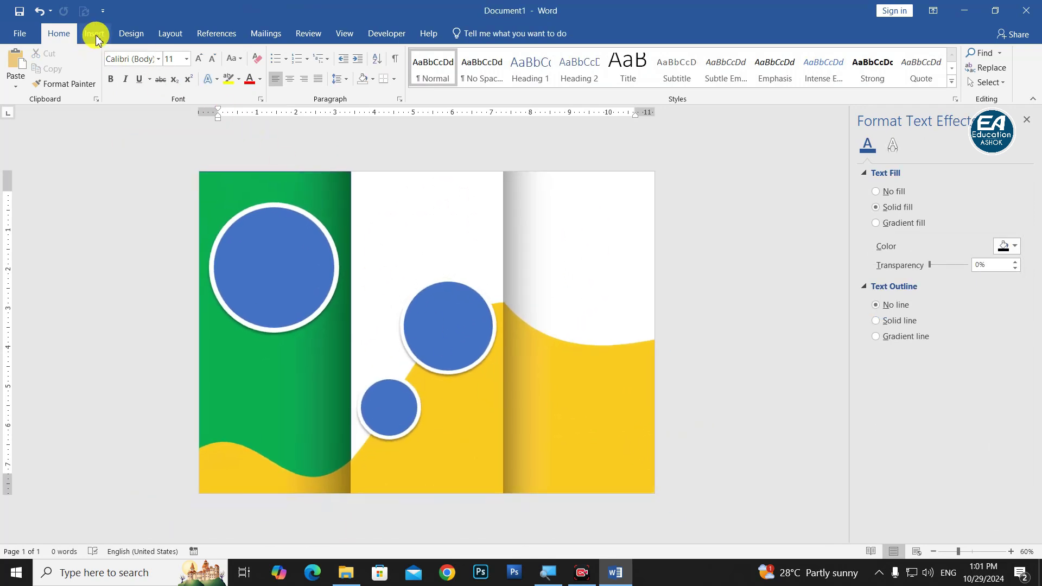
# Copy the small blue circle onto the right panel's yellow wave and enlarge it.
pyautogui.doubleClick(397, 422)
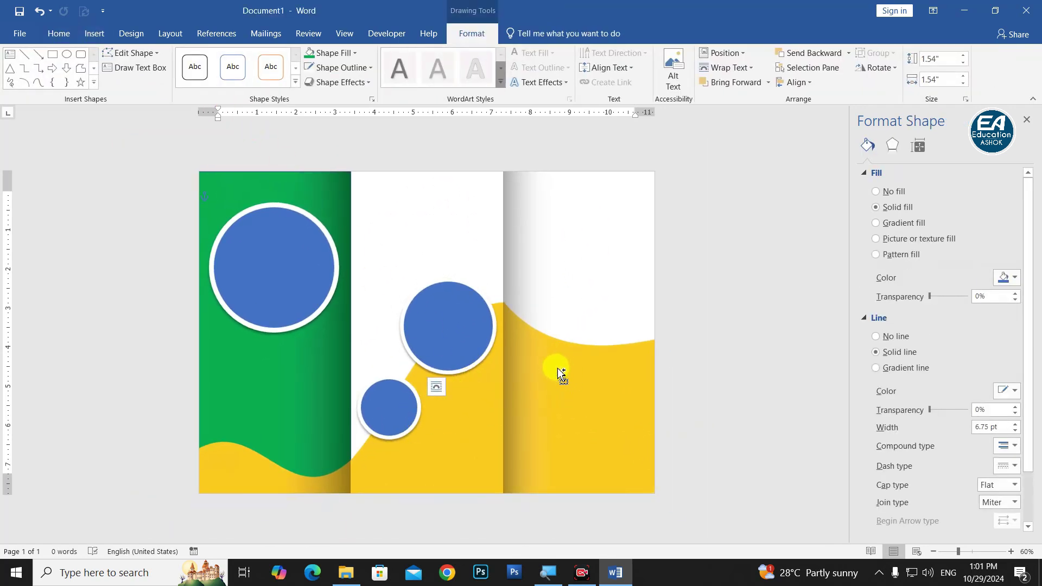
pyautogui.moveTo(418, 414); pyautogui.dragTo(569, 333)
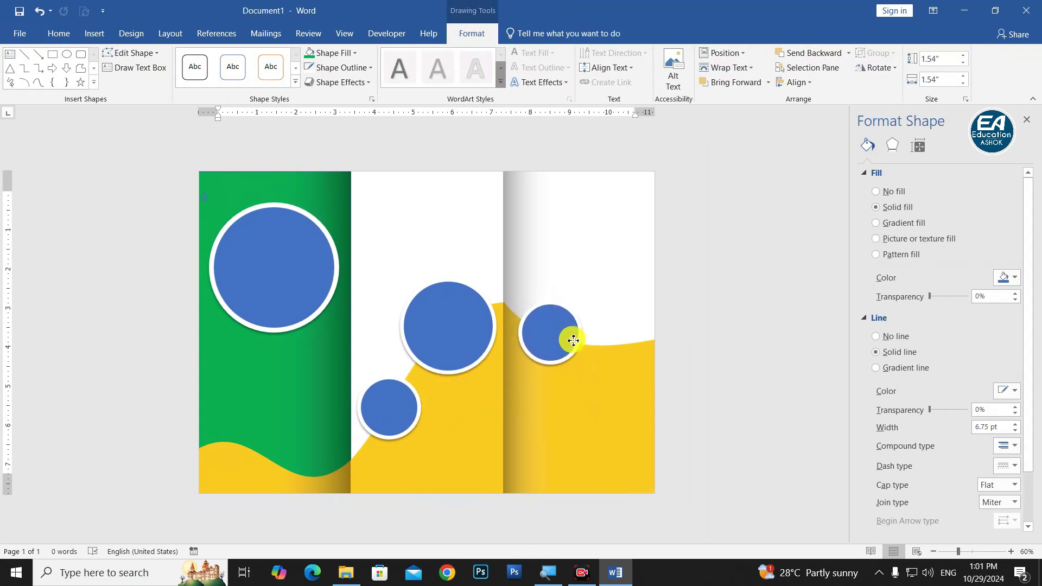
pyautogui.moveTo(569, 333); pyautogui.dragTo(569, 349)
pyautogui.keyDown('ctrl'); pyautogui.scroll(2, 569, 372); pyautogui.keyUp('ctrl')
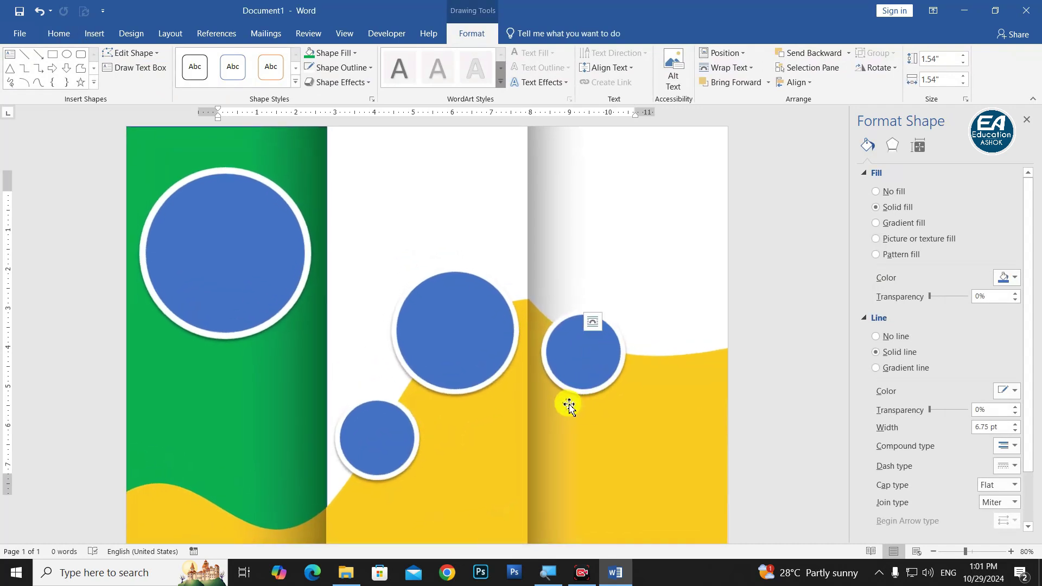
pyautogui.moveTo(624, 398); pyautogui.dragTo(652, 426)
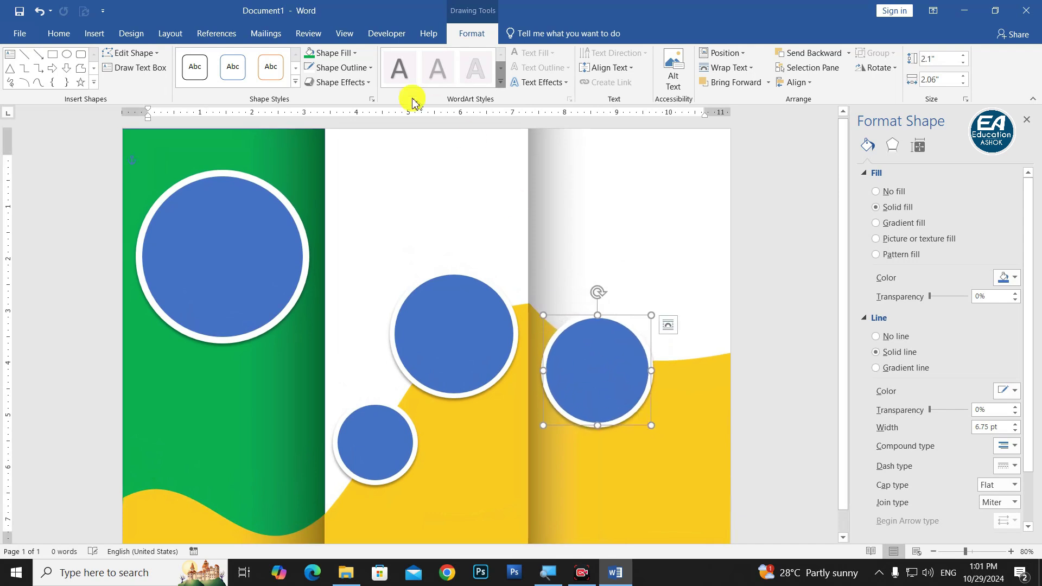
# Fill the copied circle with white, remove its outline, and nudge it slightly right.
pyautogui.click(333, 66)
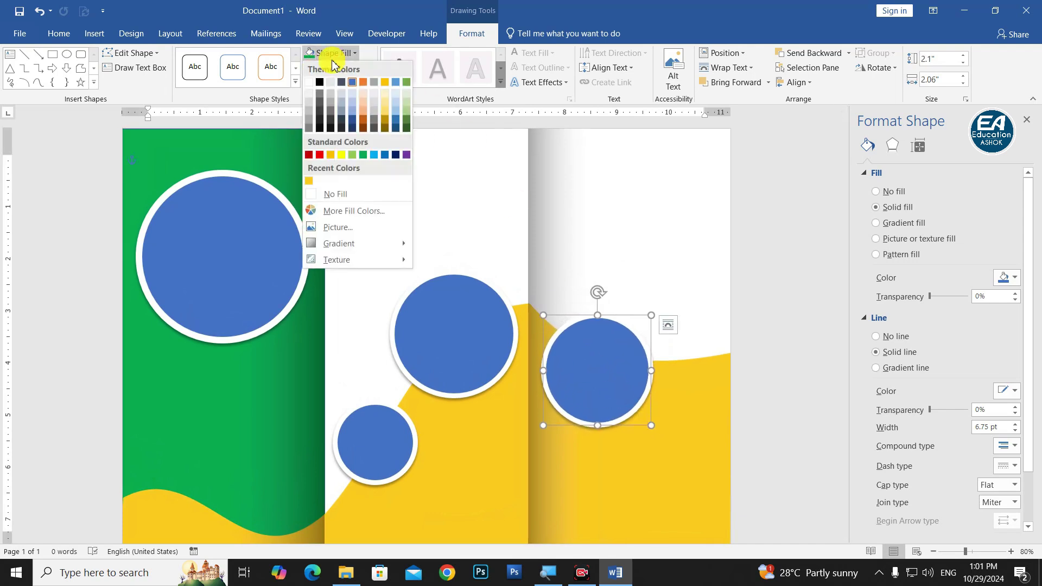
pyautogui.click(310, 84)
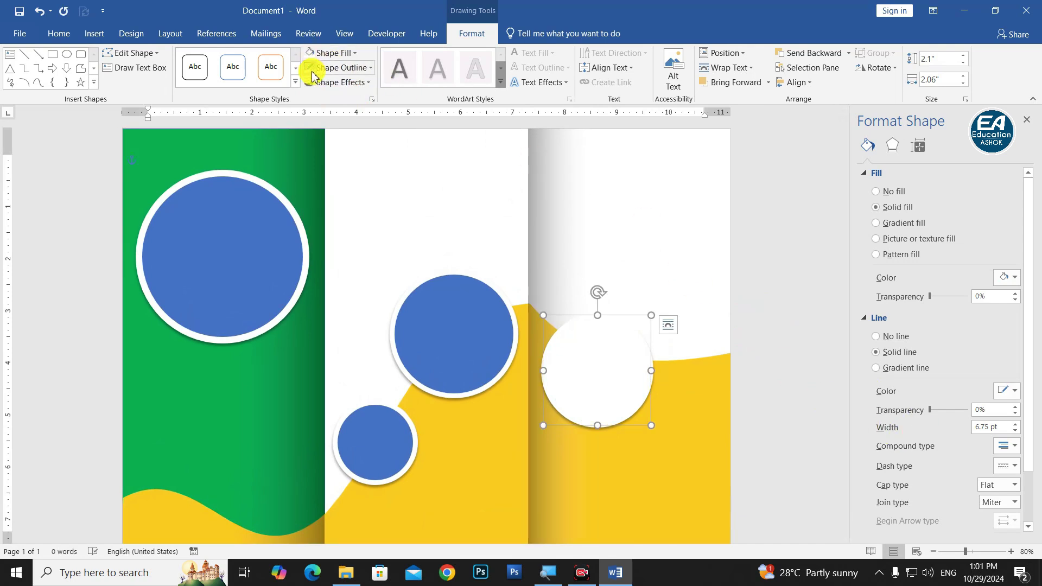
pyautogui.click(339, 68)
pyautogui.click(332, 209)
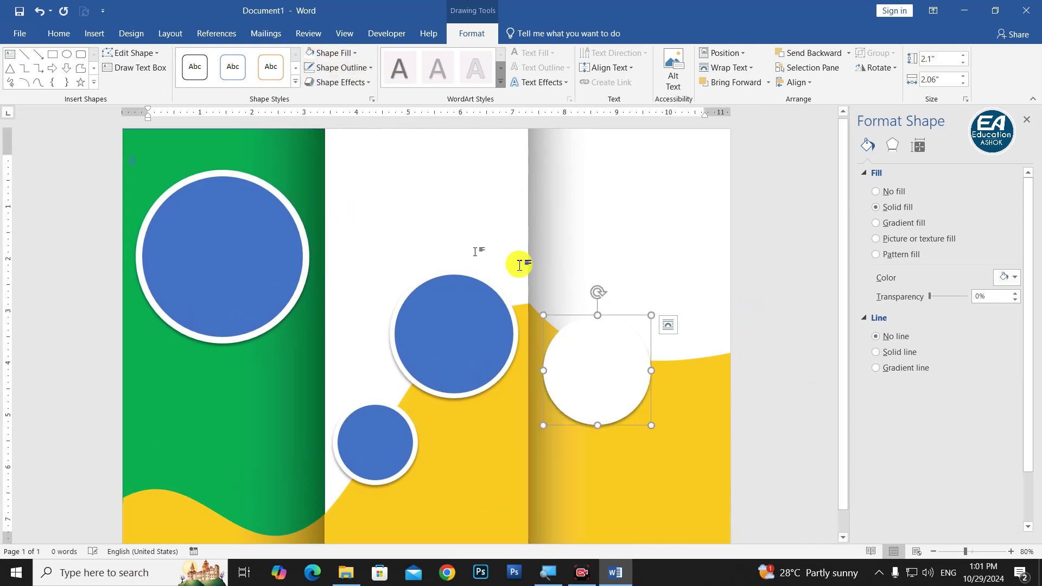
pyautogui.click(742, 382)
pyautogui.click(619, 389)
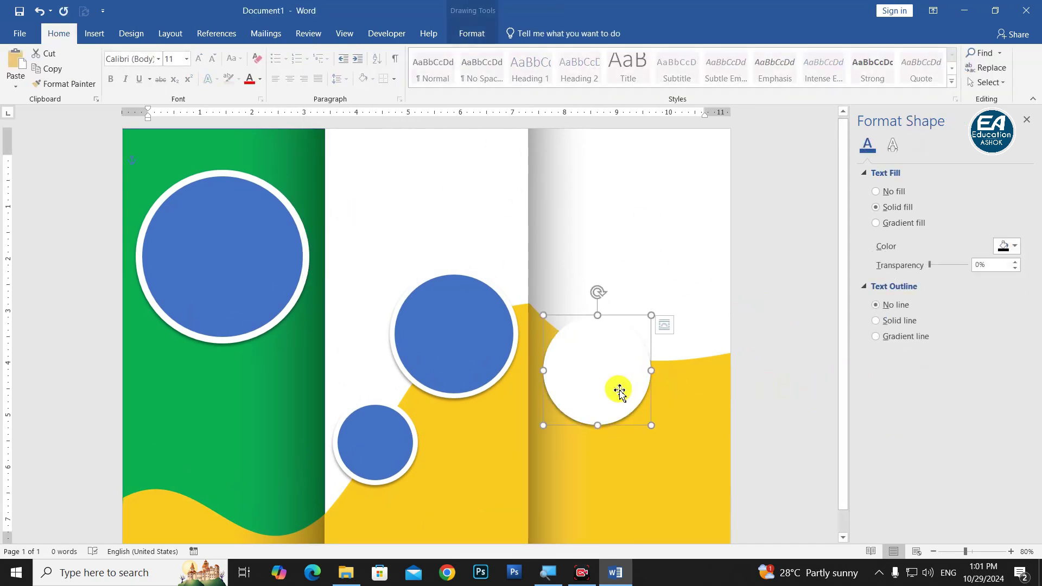
pyautogui.keyDown('ctrl'); pyautogui.scroll(-2, 690, 388); pyautogui.keyUp('ctrl')
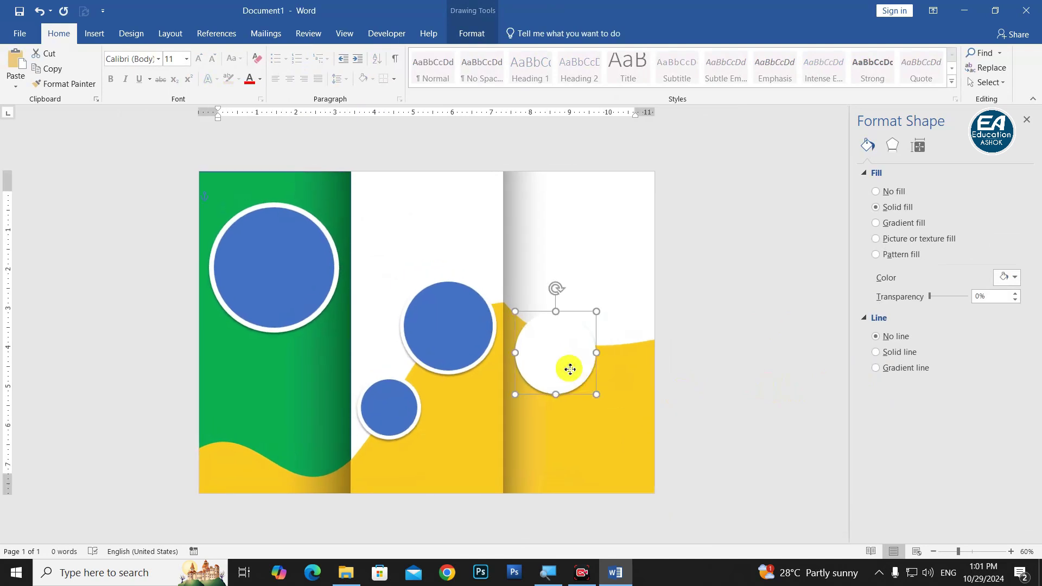
pyautogui.moveTo(570, 369); pyautogui.dragTo(573, 370)
# Pick the Oval shape from the Insert Shapes gallery, ready to draw a new circle.
pyautogui.click(395, 268)
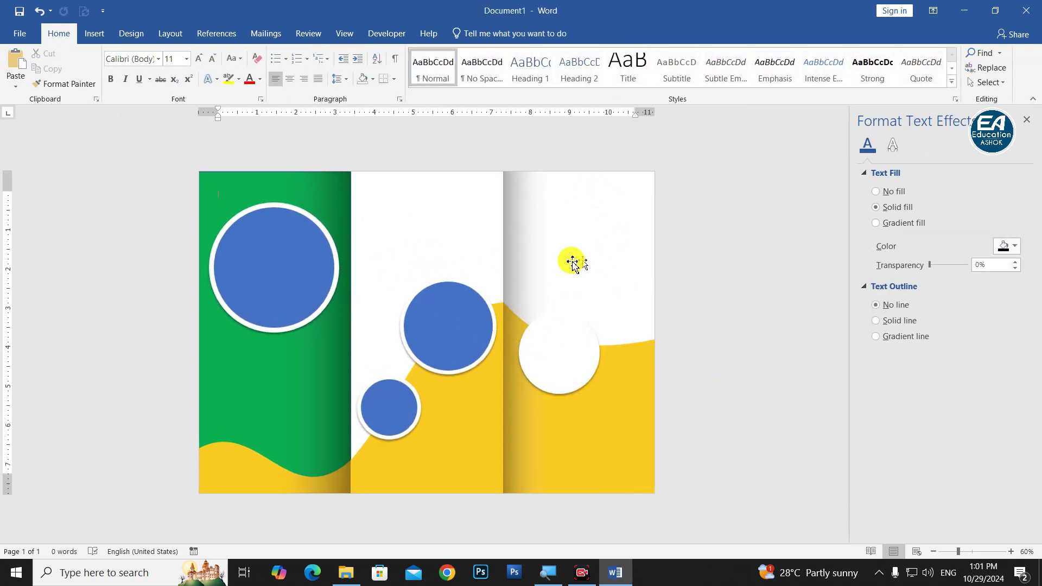
pyautogui.click(95, 35)
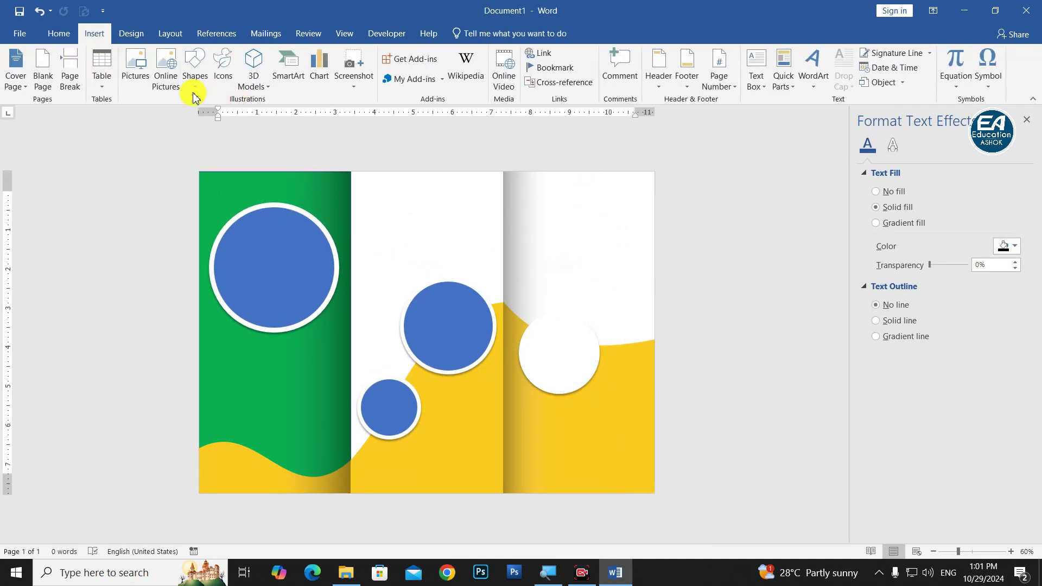
pyautogui.click(195, 71)
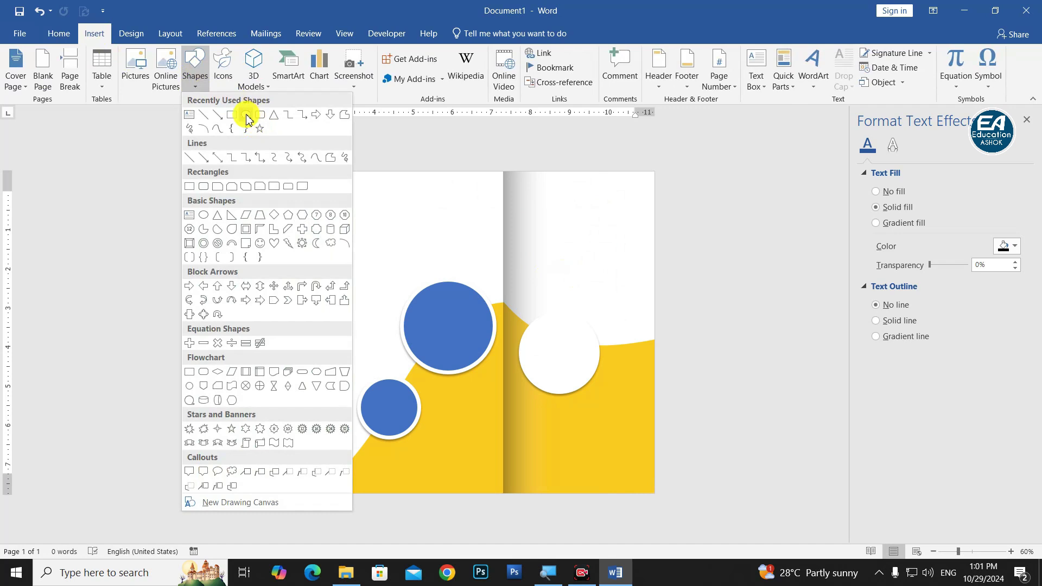
pyautogui.click(245, 116)
pyautogui.press('Escape')
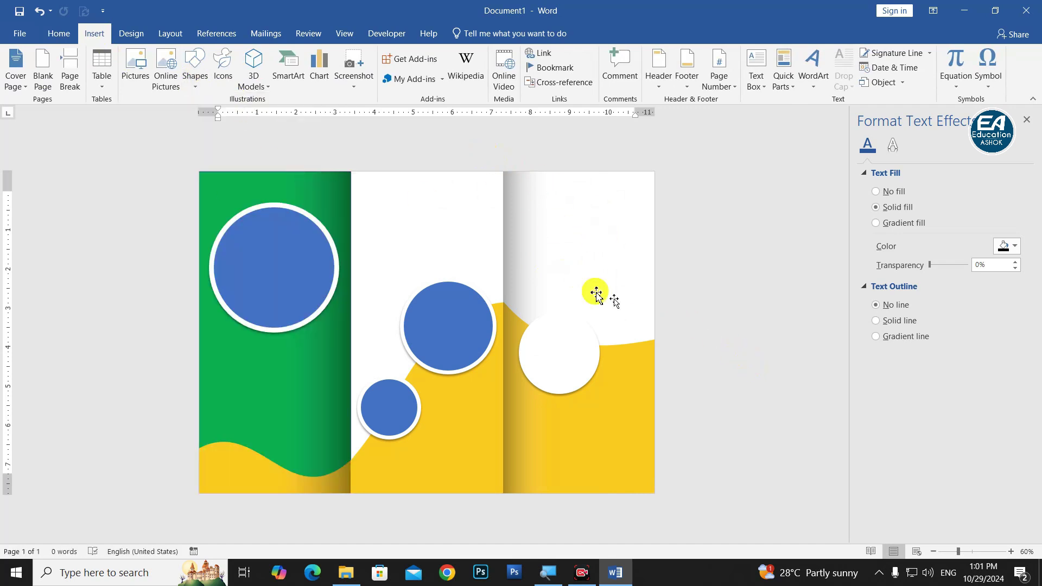
pyautogui.click(195, 70)
pyautogui.click(246, 115)
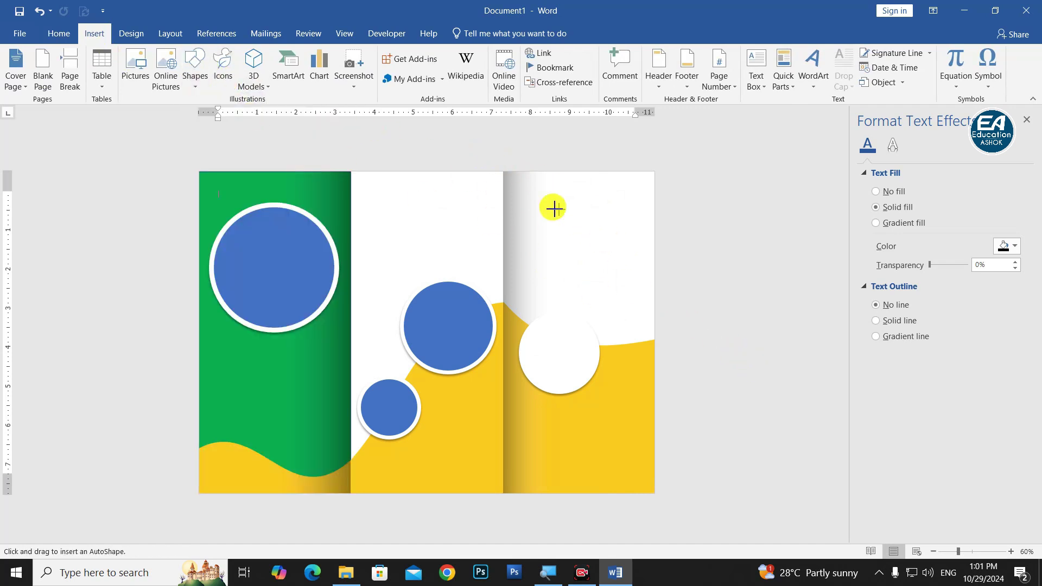
pyautogui.press('Escape')
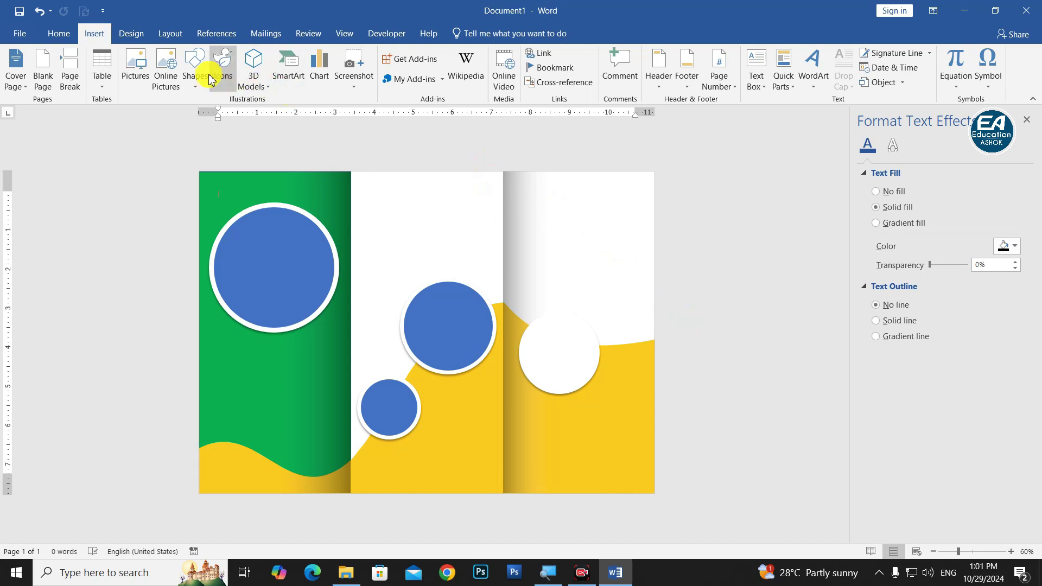
pyautogui.click(195, 71)
pyautogui.click(245, 115)
# Draw a 6.59" circle bleeding off the top-right corner and send it behind the white circle.
pyautogui.moveTo(437, 184); pyautogui.dragTo(668, 399)
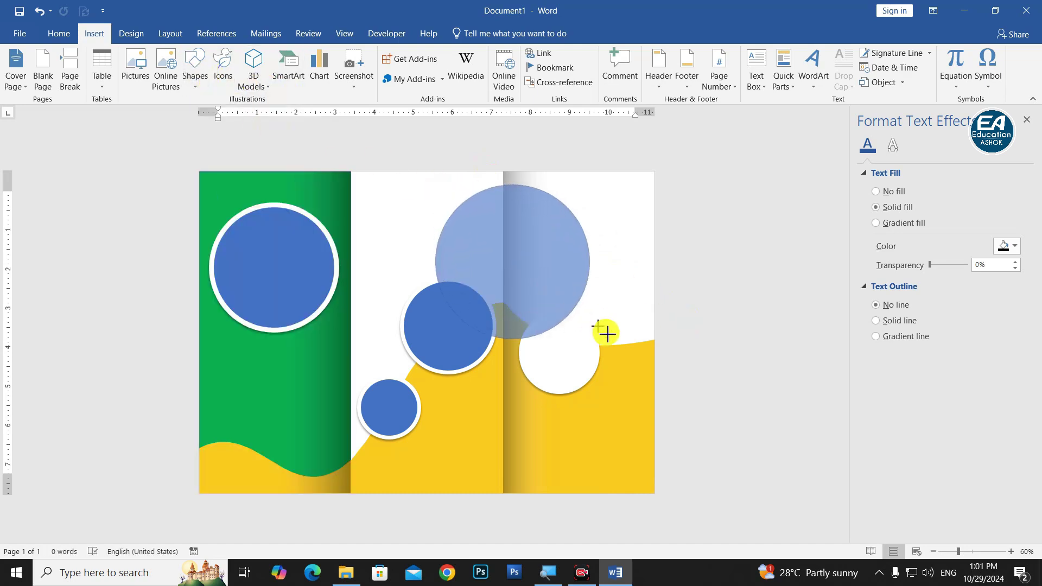
pyautogui.moveTo(605, 267)
pyautogui.mouseDown()
pyautogui.moveTo(647, 191)
pyautogui.moveTo(646, 201)
pyautogui.mouseUp()
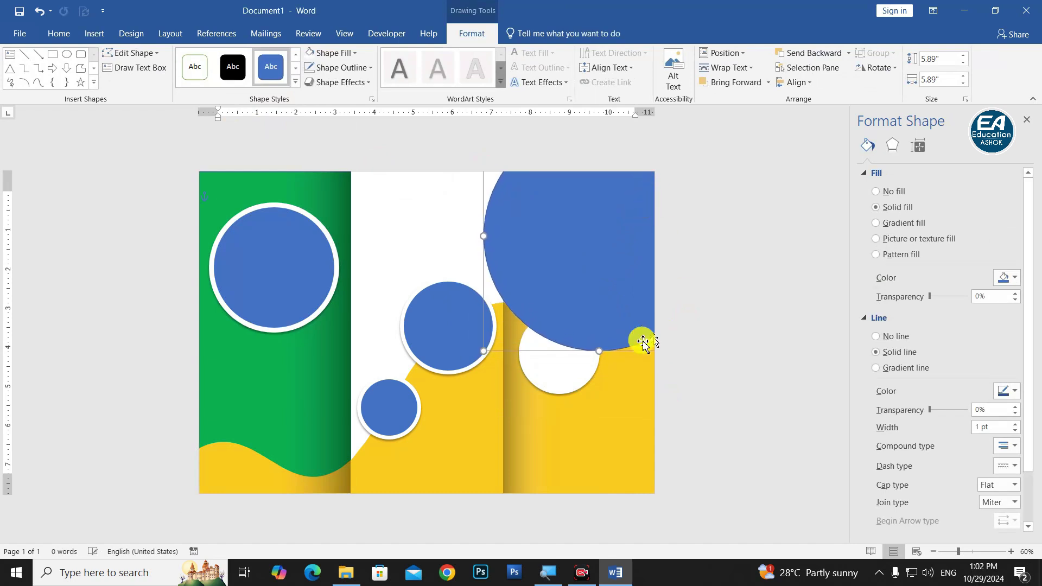
pyautogui.moveTo(480, 356); pyautogui.dragTo(482, 364)
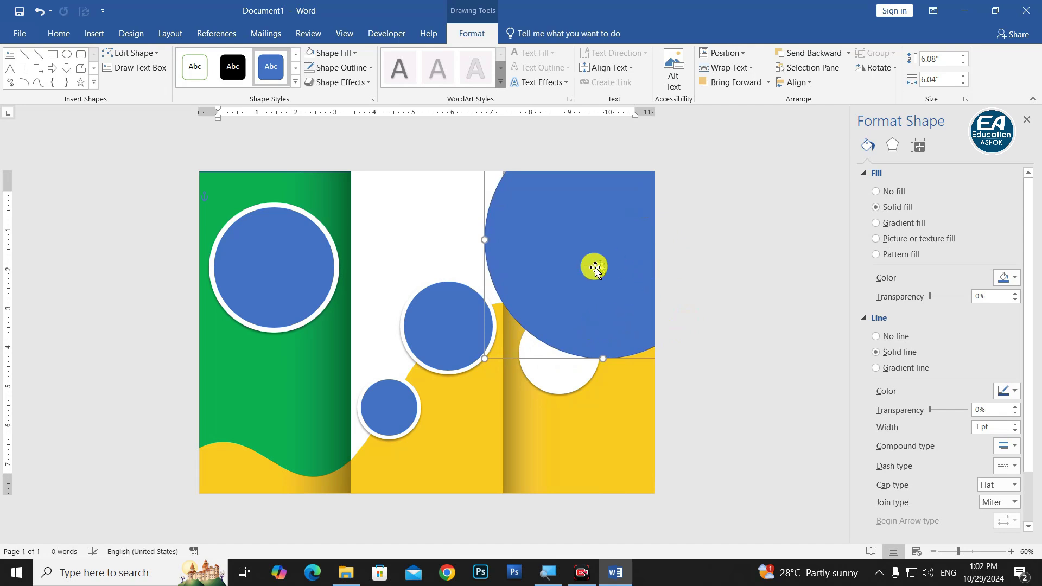
pyautogui.moveTo(593, 266)
pyautogui.mouseDown()
pyautogui.moveTo(589, 247)
pyautogui.moveTo(619, 394)
pyautogui.mouseUp()
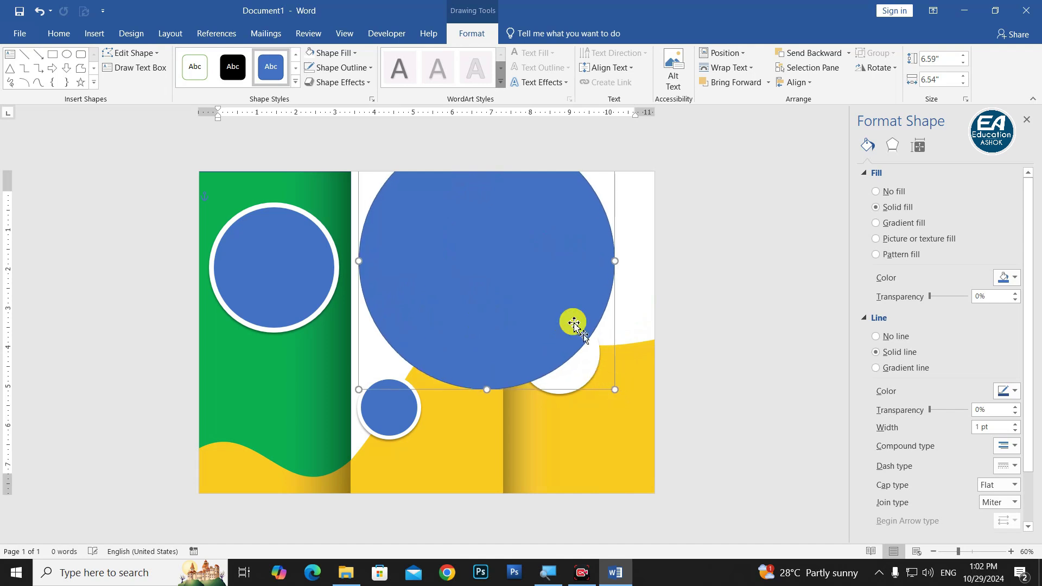
pyautogui.moveTo(572, 321); pyautogui.dragTo(678, 270)
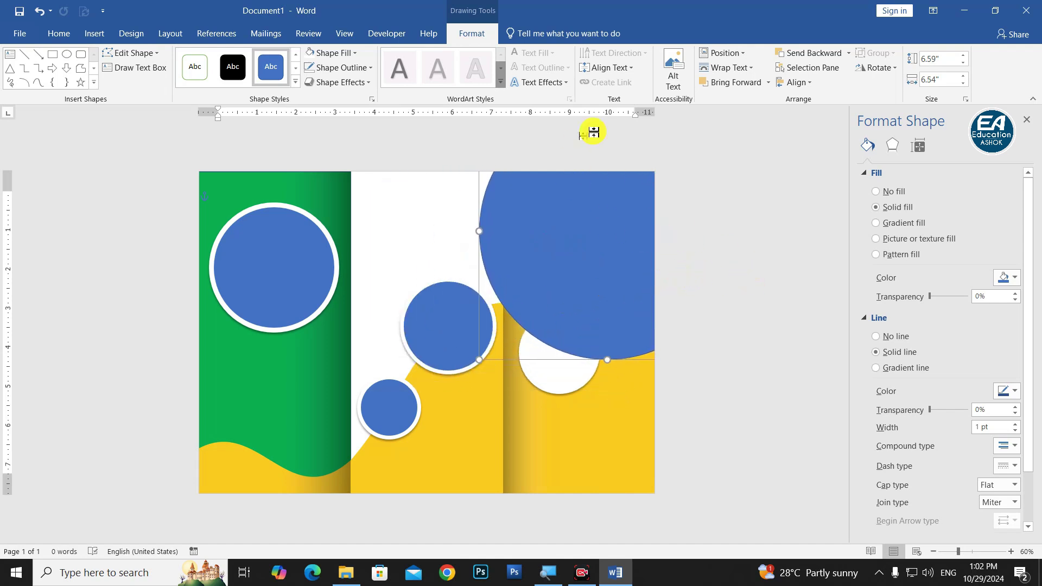
pyautogui.click(798, 52)
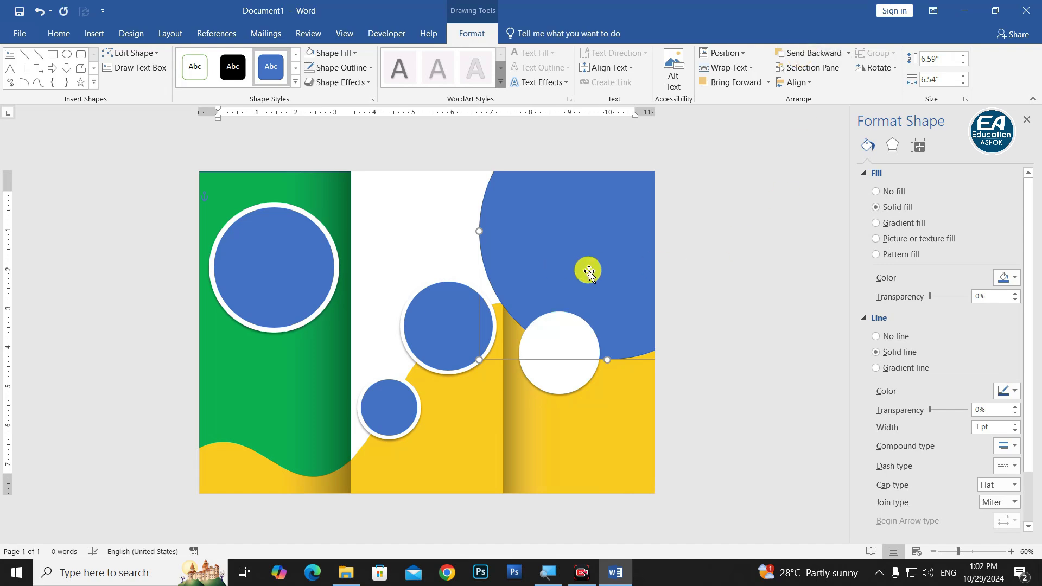
pyautogui.click(336, 52)
# Fill the large top-right circle with the two smiling girls photo from the Student image folder.
pyautogui.click(344, 211)
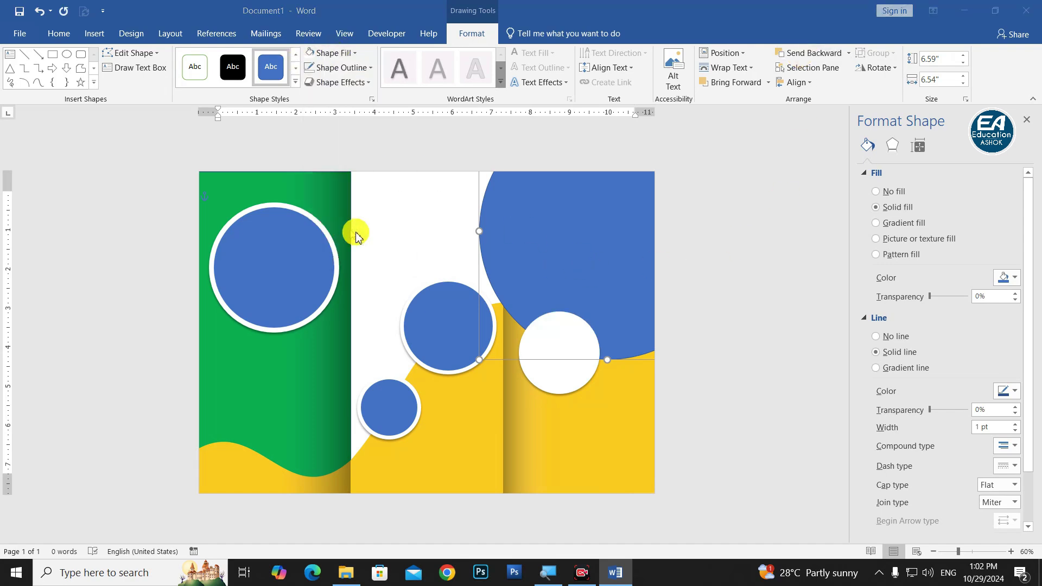
pyautogui.click(378, 267)
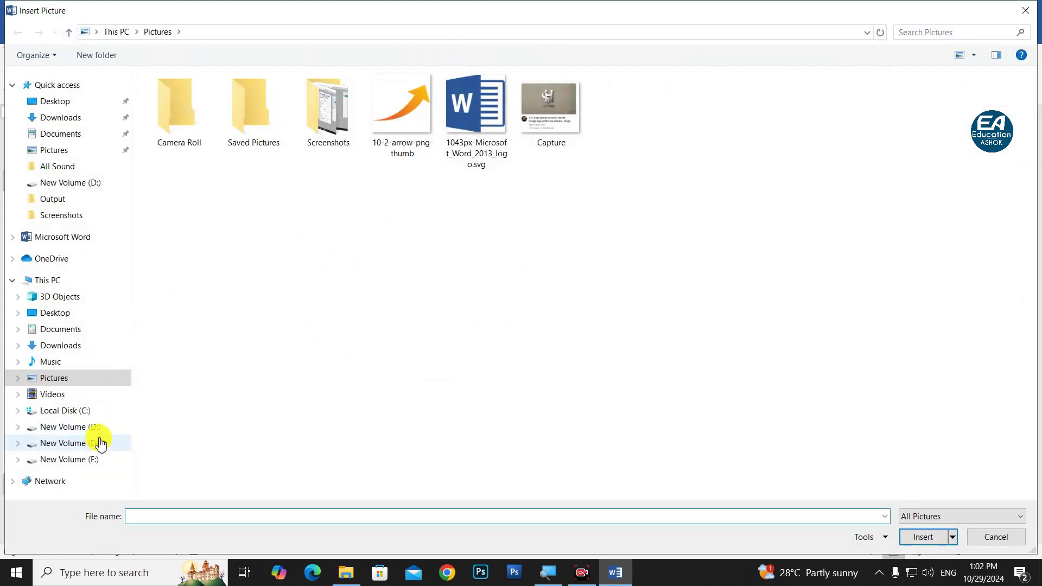
pyautogui.click(76, 427)
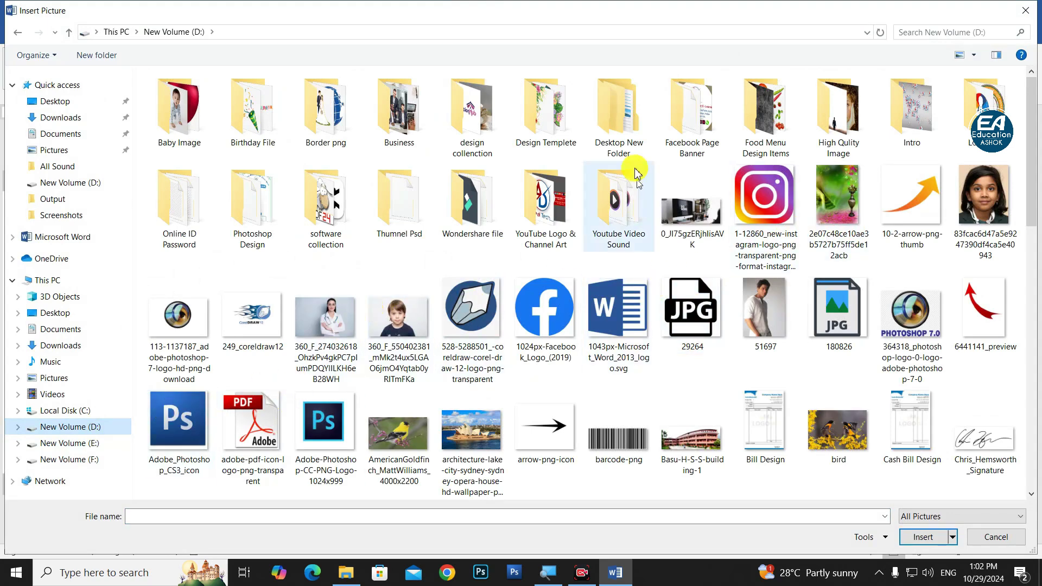
pyautogui.doubleClick(547, 106)
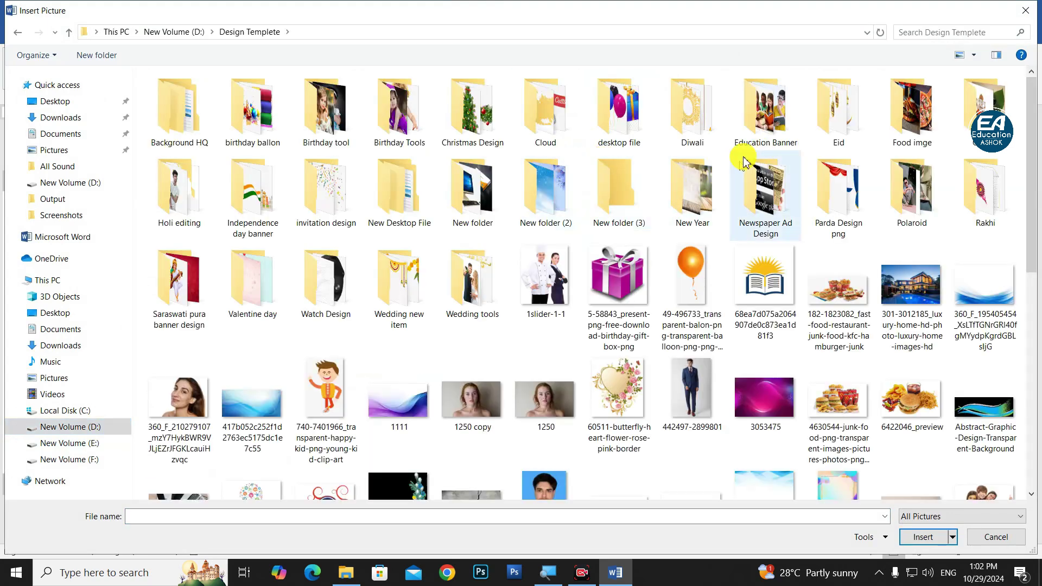
pyautogui.click(752, 131)
pyautogui.write('shoes')
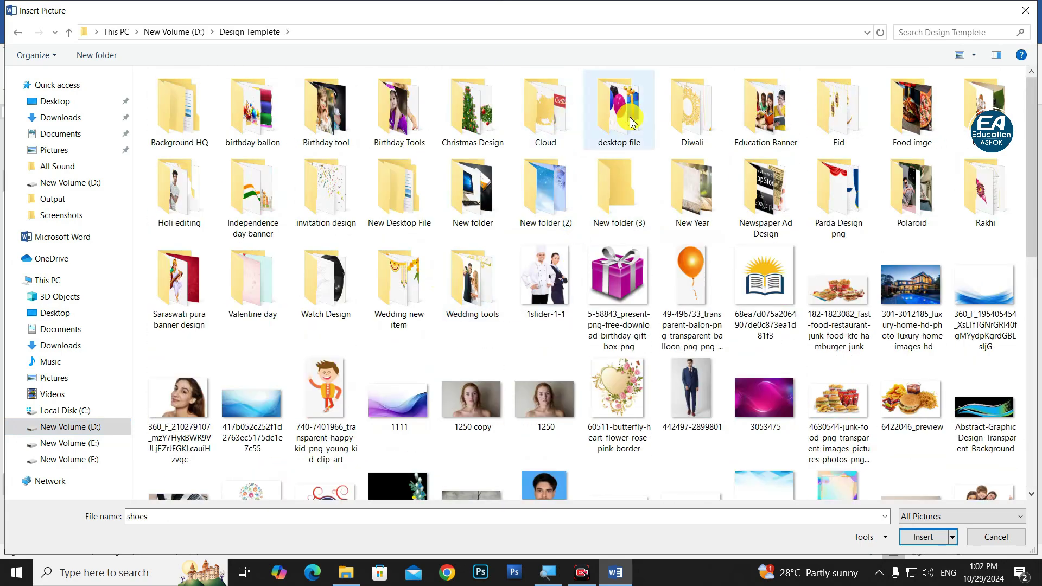
pyautogui.doubleClick(619, 109)
pyautogui.doubleClick(462, 382)
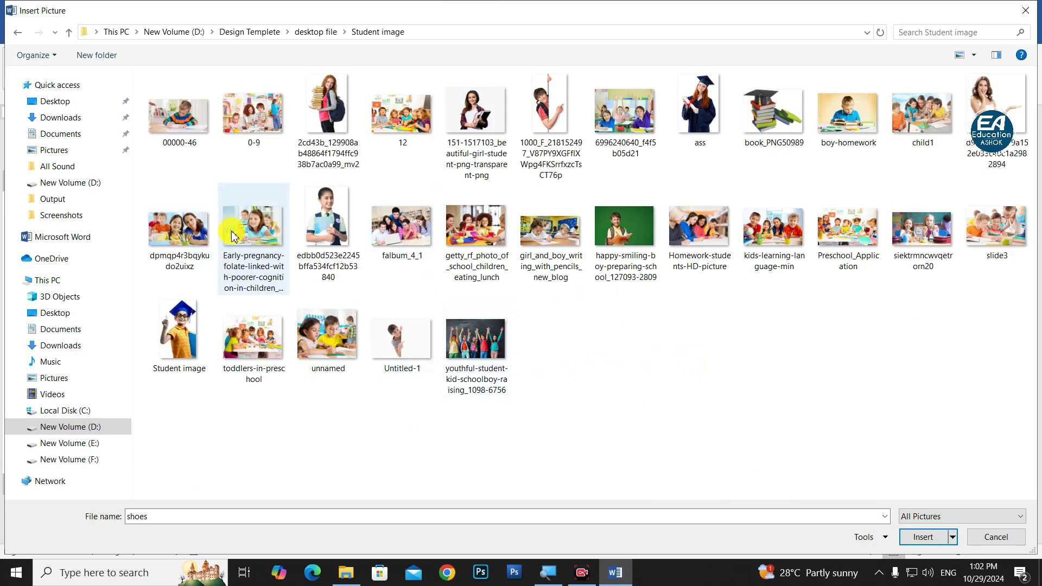
pyautogui.doubleClick(186, 249)
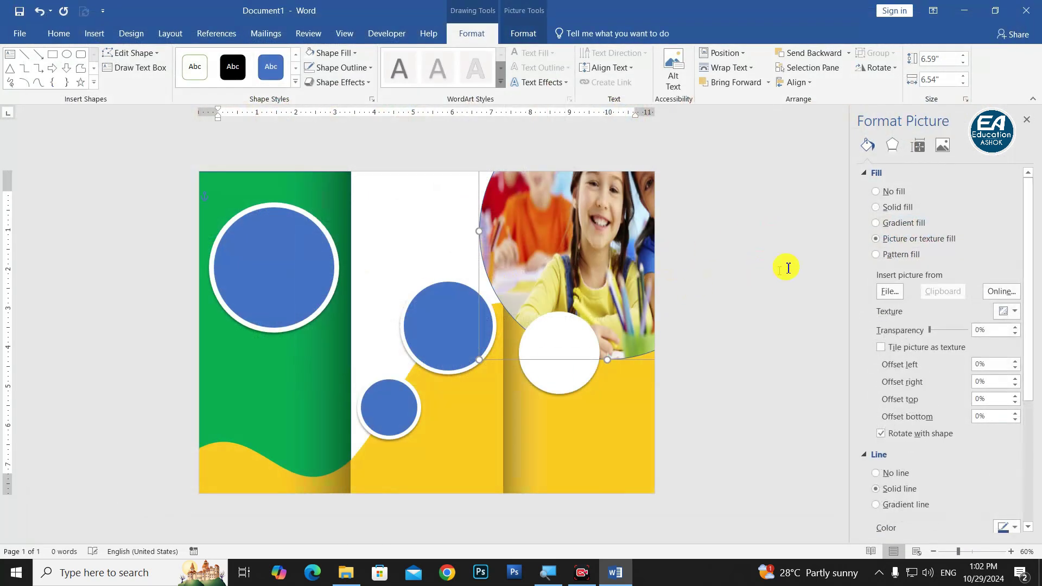
# Crop the photo to Fill, enlarging and repositioning it to show both girls.
pyautogui.click(534, 34)
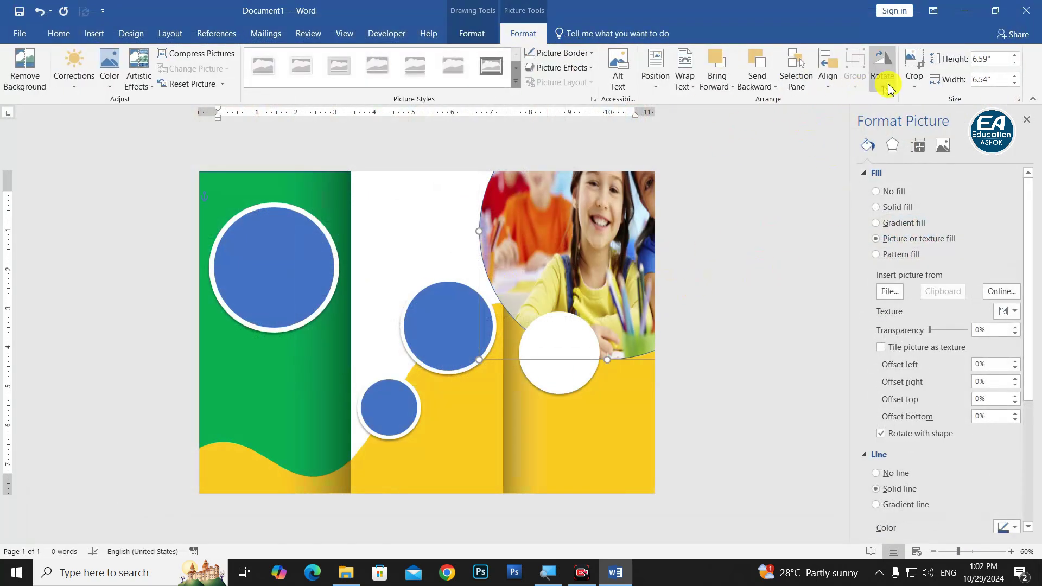
pyautogui.click(914, 82)
pyautogui.click(925, 169)
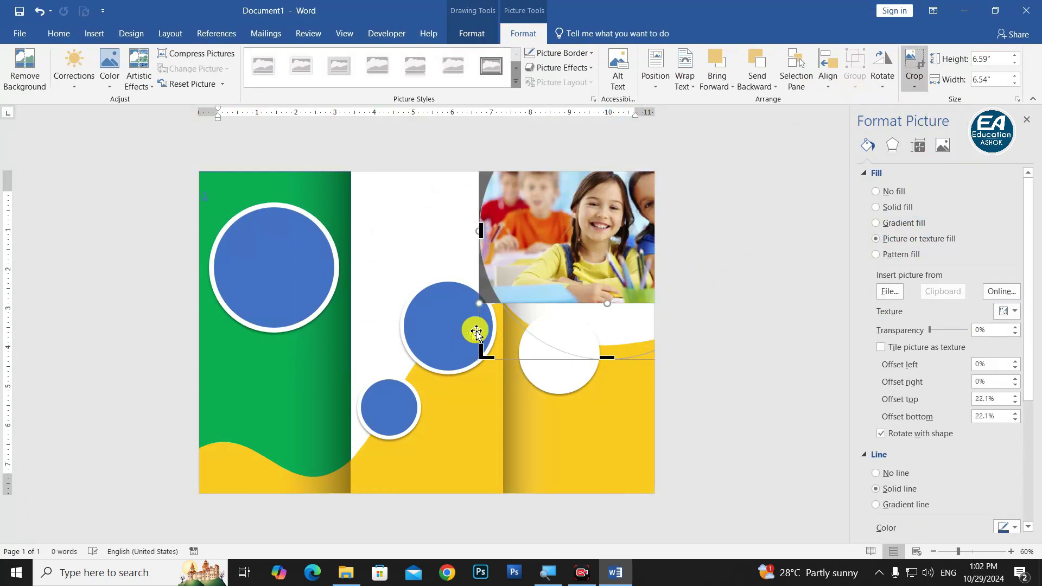
pyautogui.moveTo(480, 306); pyautogui.dragTo(443, 345)
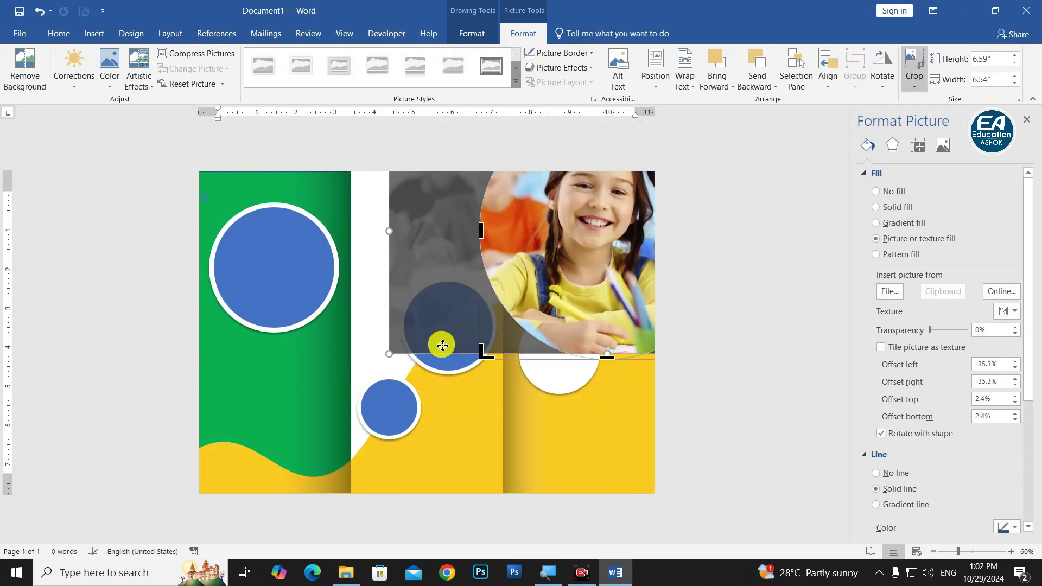
pyautogui.moveTo(592, 278); pyautogui.dragTo(522, 299)
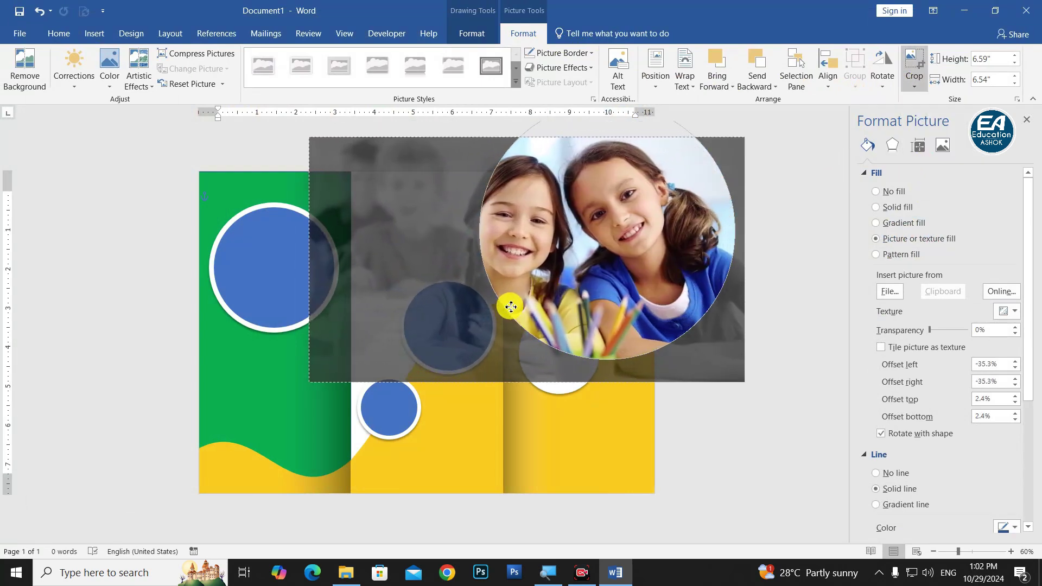
pyautogui.click(670, 431)
pyautogui.keyDown('ctrl'); pyautogui.scroll(-1, 647, 330); pyautogui.keyUp('ctrl')
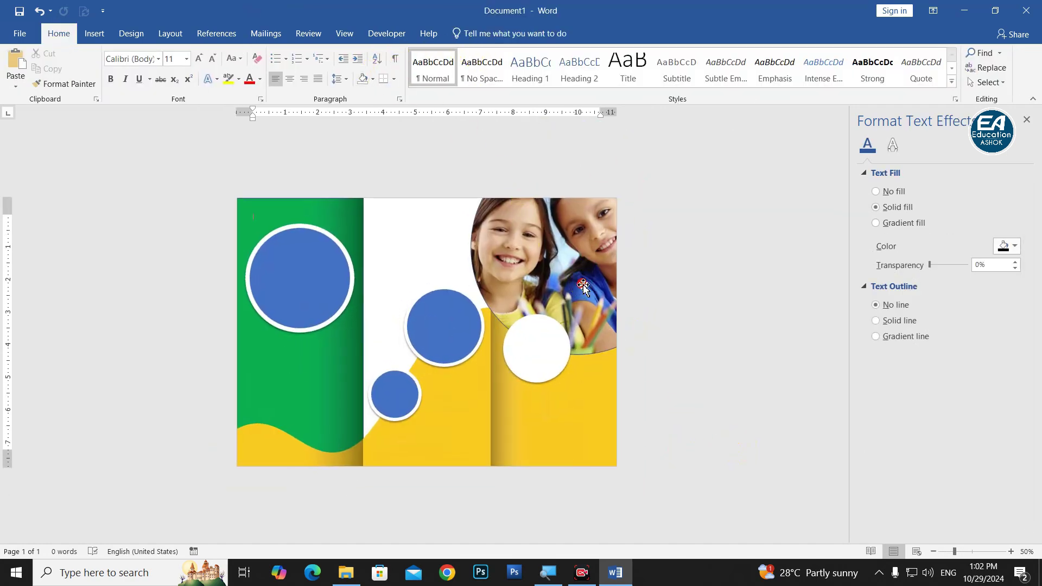
# Replace the top-right circle's picture fill with the slide3 image.
pyautogui.click(583, 286)
pyautogui.click(472, 33)
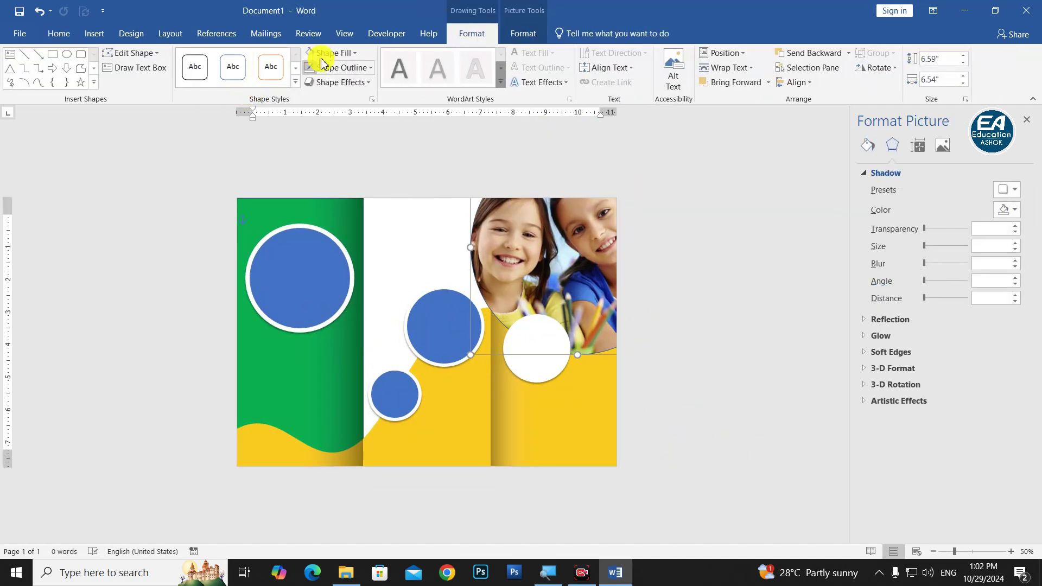
pyautogui.click(325, 54)
pyautogui.click(366, 228)
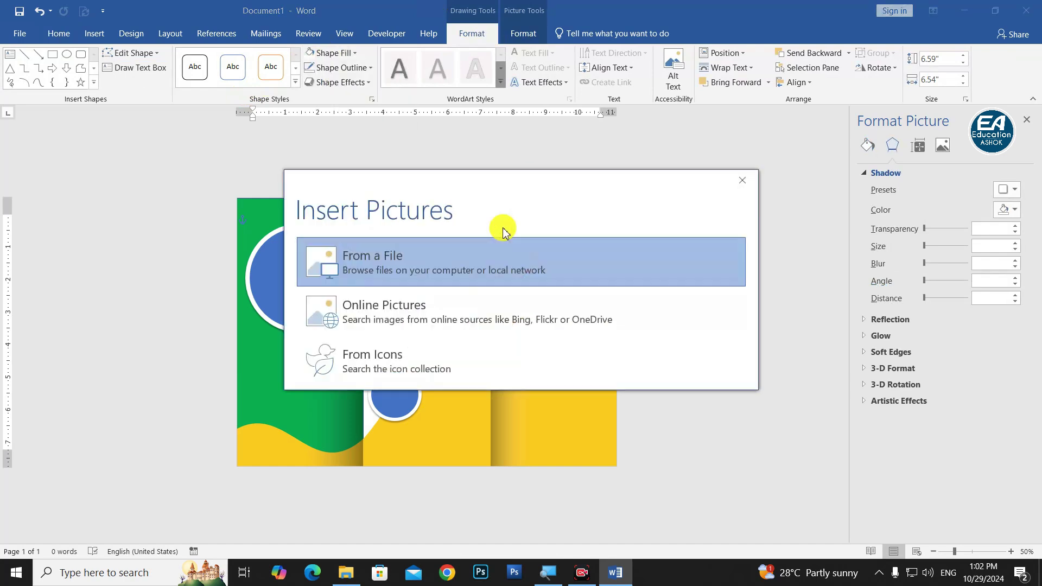
pyautogui.click(398, 264)
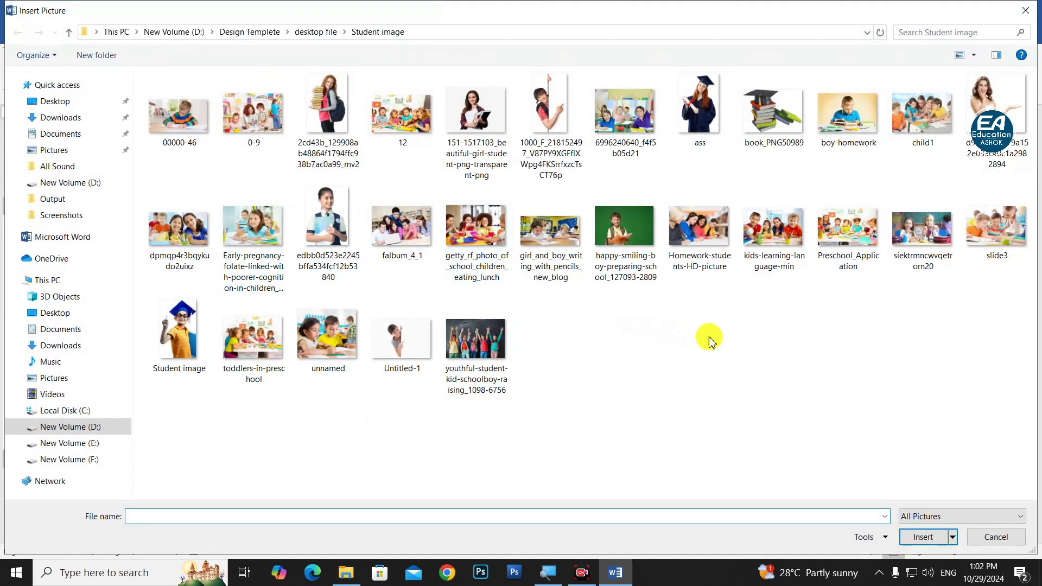
pyautogui.doubleClick(985, 239)
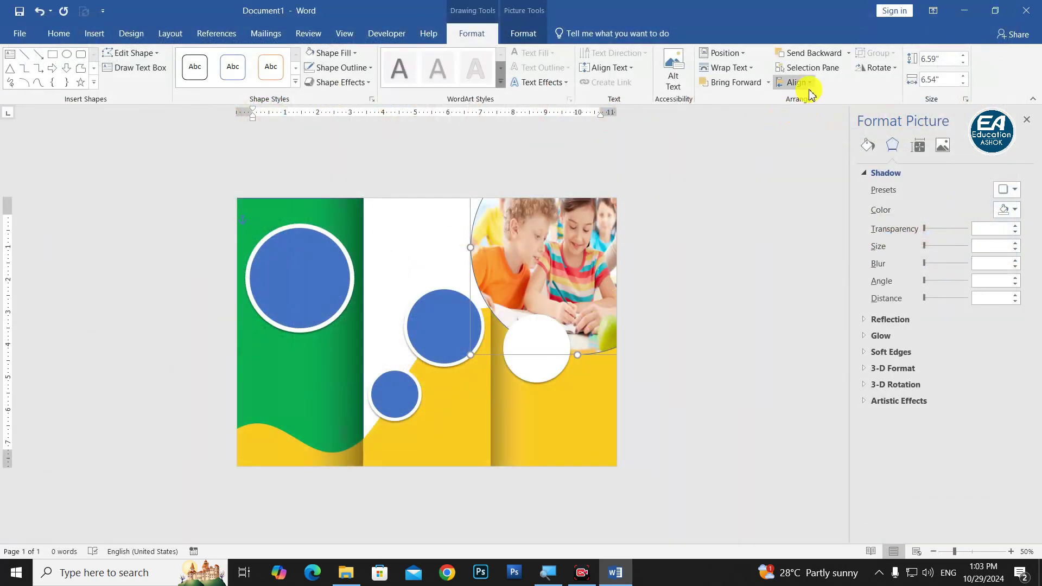
# Crop the slide3 photo to Fill and enlarge it within the circle.
pyautogui.click(917, 89)
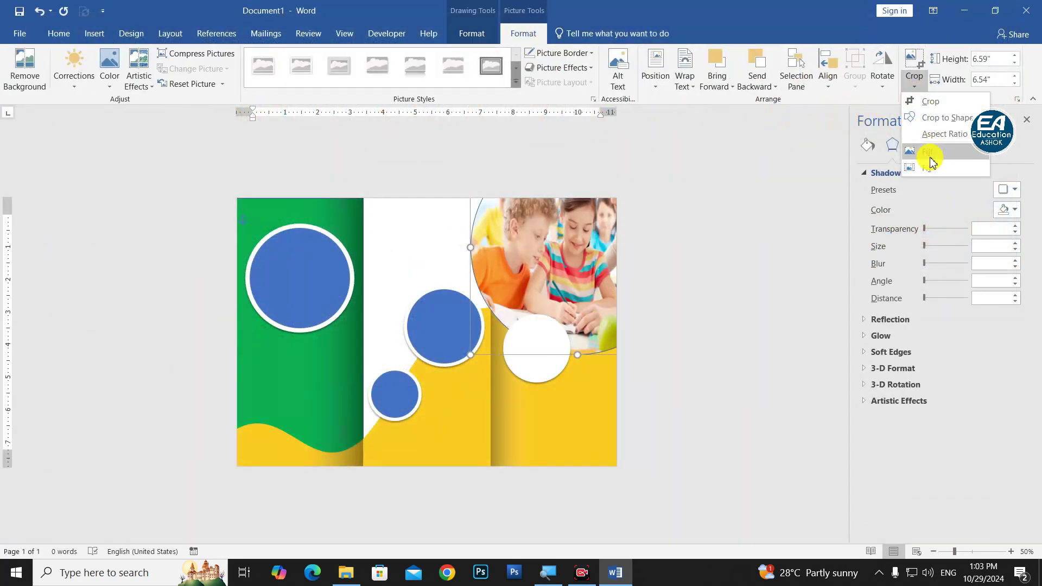
pyautogui.click(929, 159)
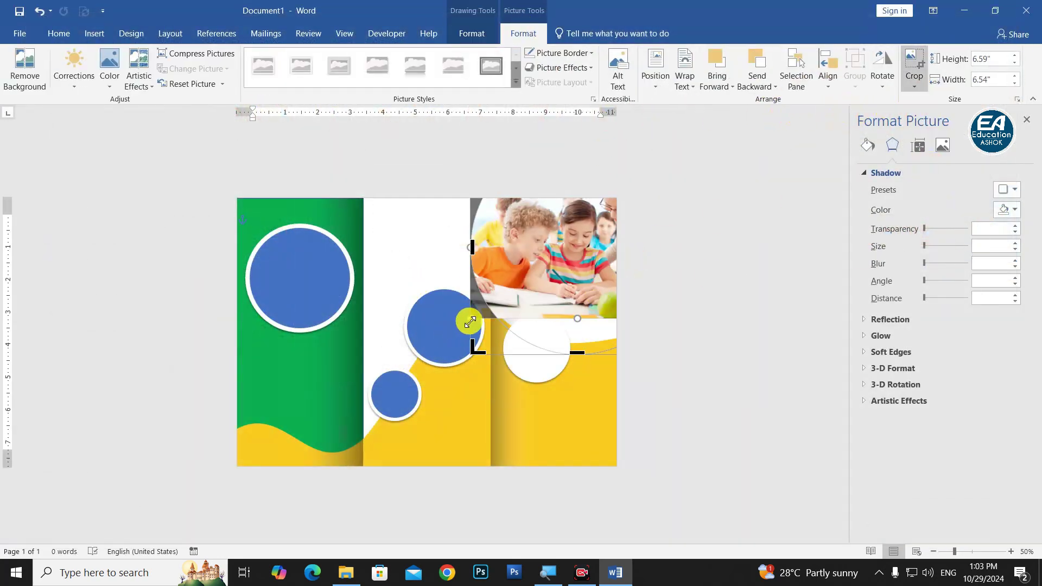
pyautogui.moveTo(470, 322); pyautogui.dragTo(402, 366)
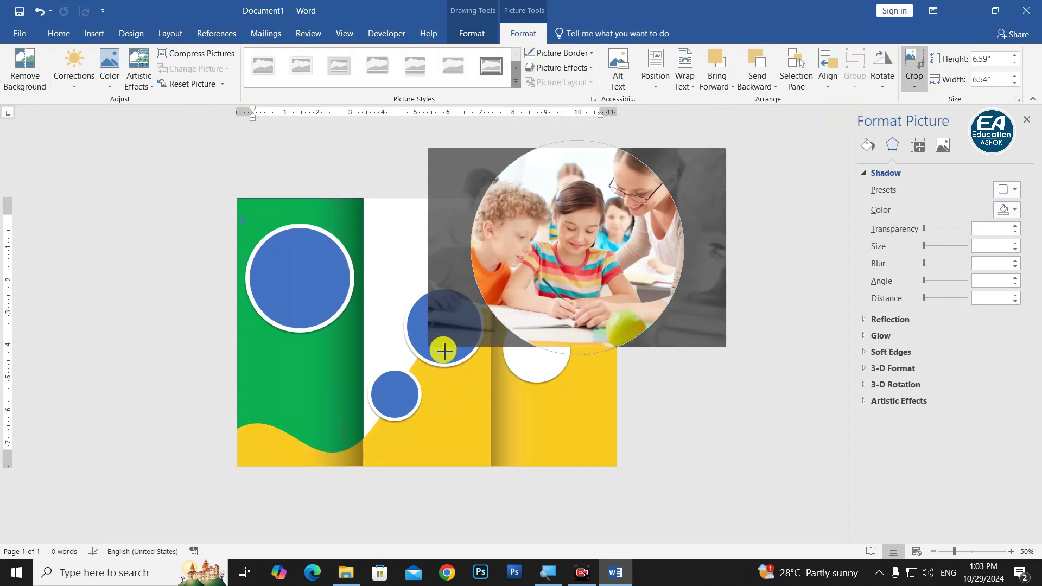
pyautogui.click(734, 470)
pyautogui.scroll(-3, 654, 323)
pyautogui.scroll(1, 484, 284)
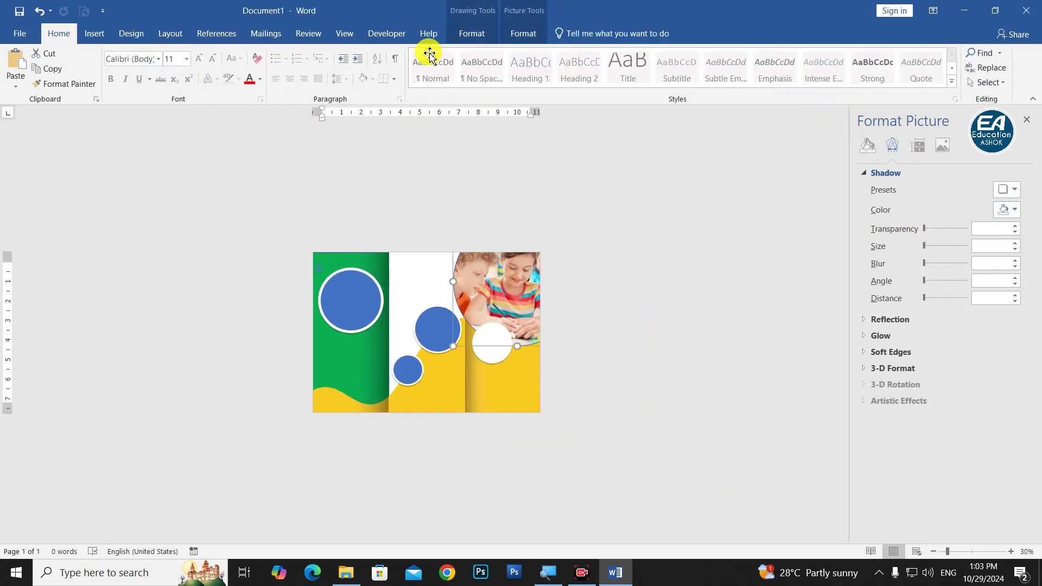
pyautogui.click(471, 33)
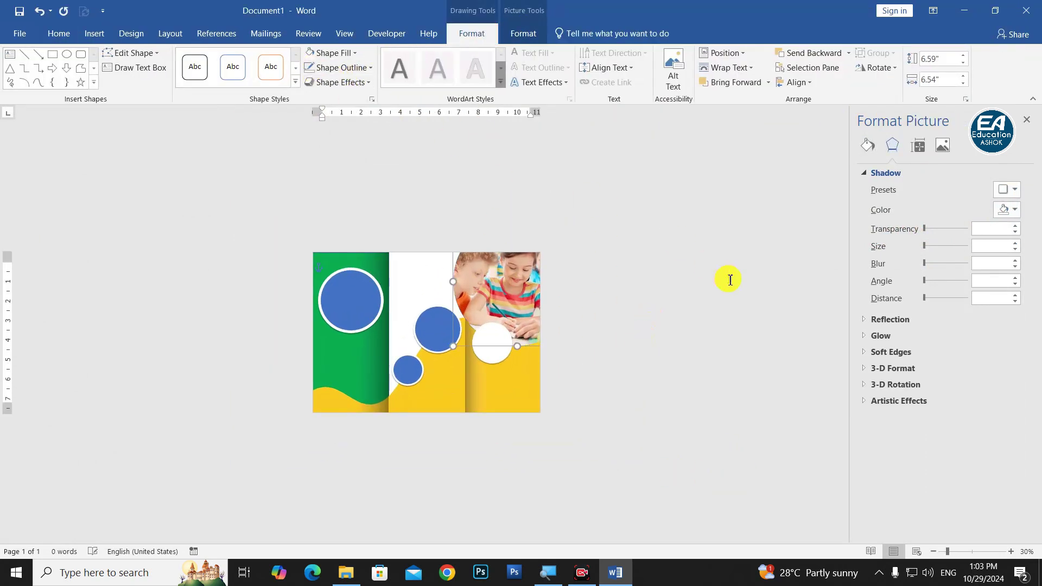
pyautogui.click(730, 279)
pyautogui.keyDown('ctrl'); pyautogui.scroll(4, 581, 353); pyautogui.keyUp('ctrl')
pyautogui.keyDown('ctrl'); pyautogui.scroll(-2, 581, 364); pyautogui.keyUp('ctrl')
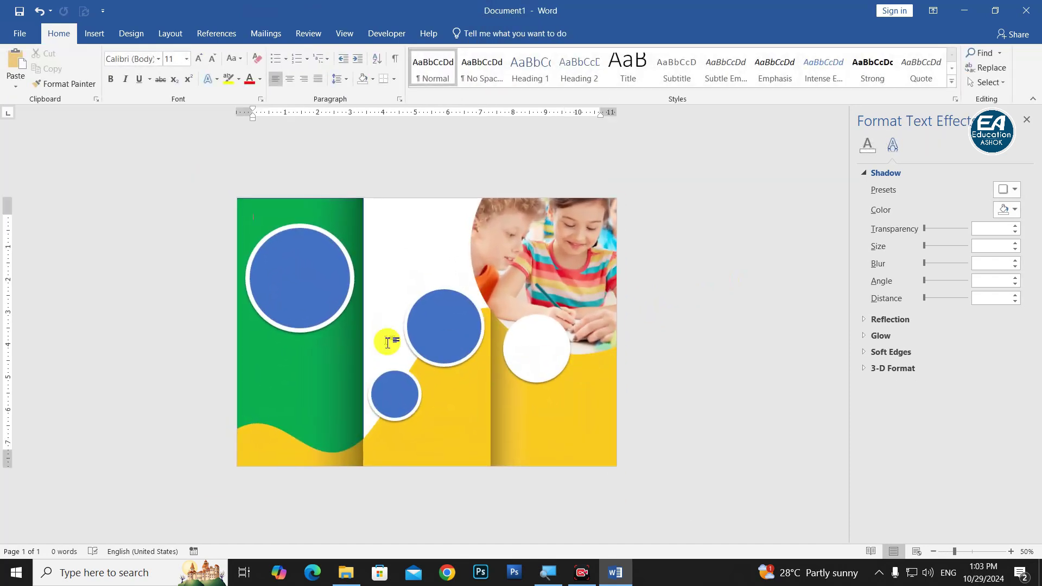
# Fill the large white-outlined circle on the green panel with the two-girls photo.
pyautogui.click(302, 293)
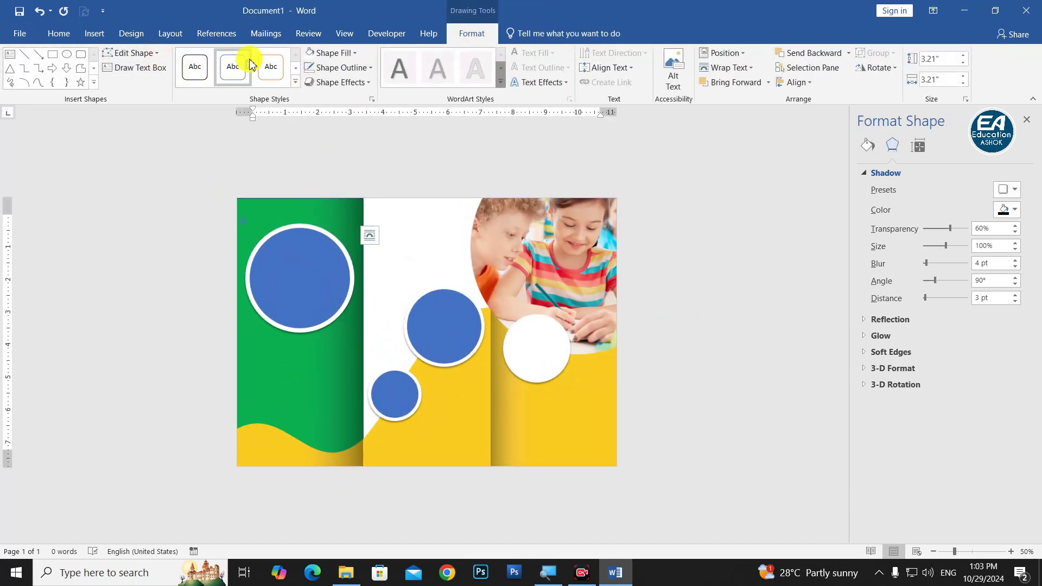
pyautogui.click(331, 54)
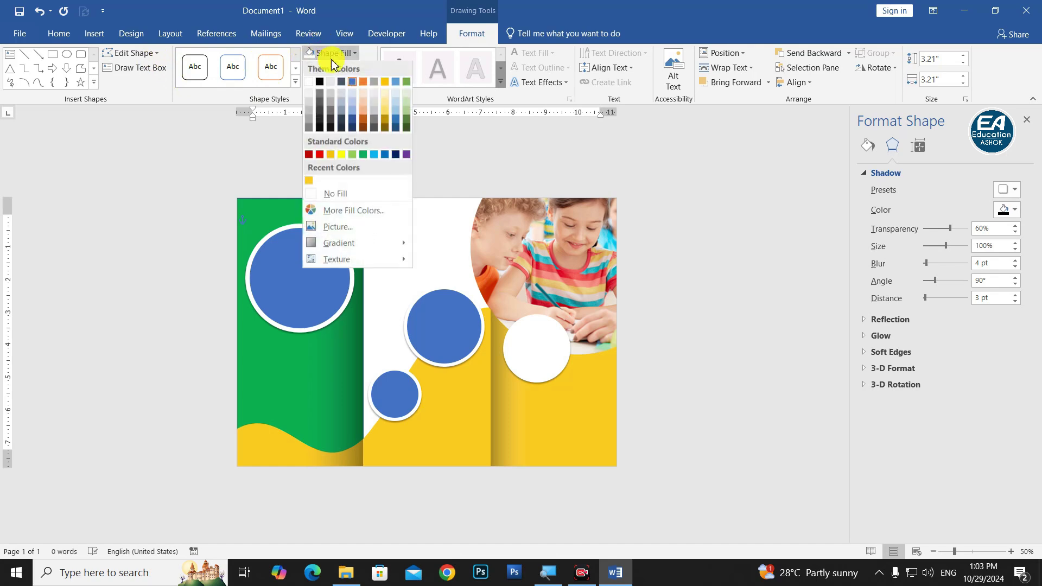
pyautogui.click(338, 226)
pyautogui.click(361, 266)
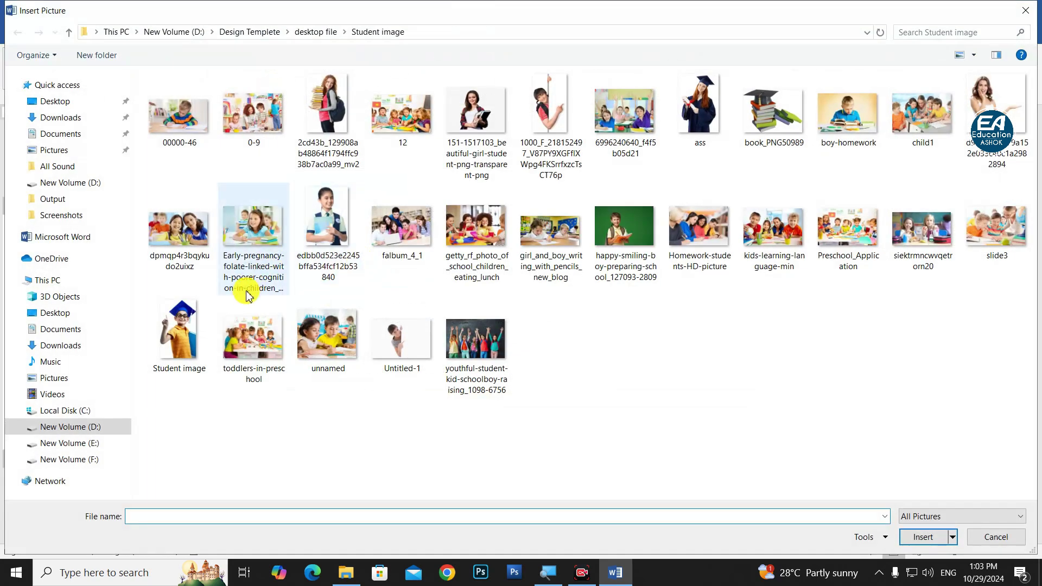
pyautogui.doubleClick(194, 244)
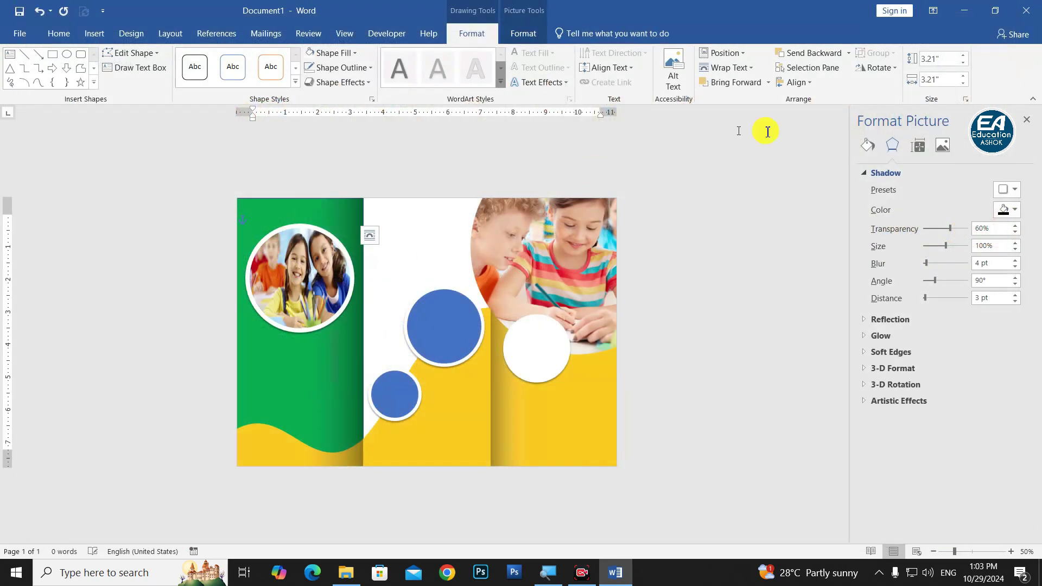
# Crop the photo, enlarging it and centring the girls' faces in the circle.
pyautogui.click(523, 33)
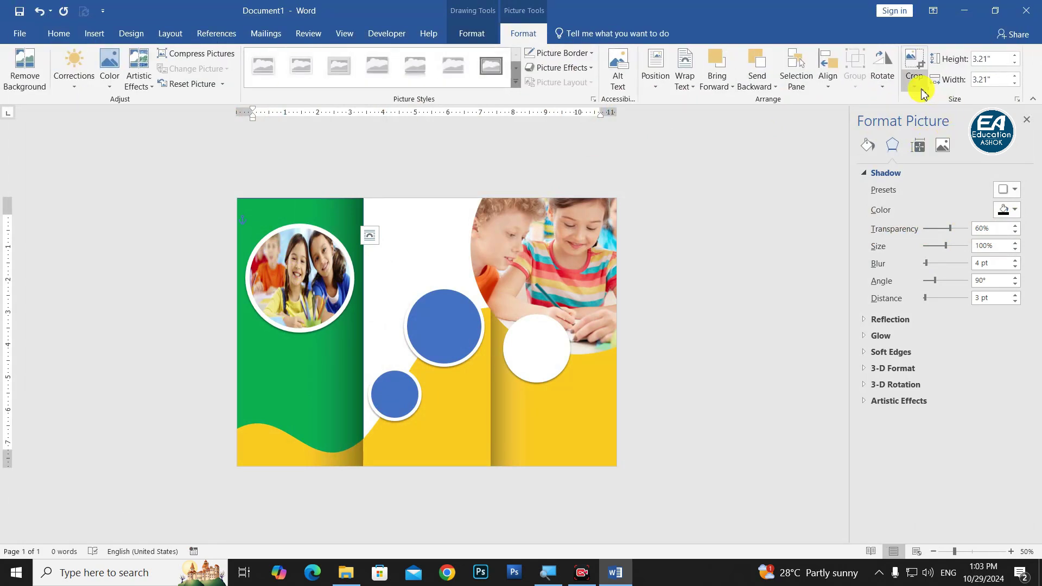
pyautogui.click(914, 65)
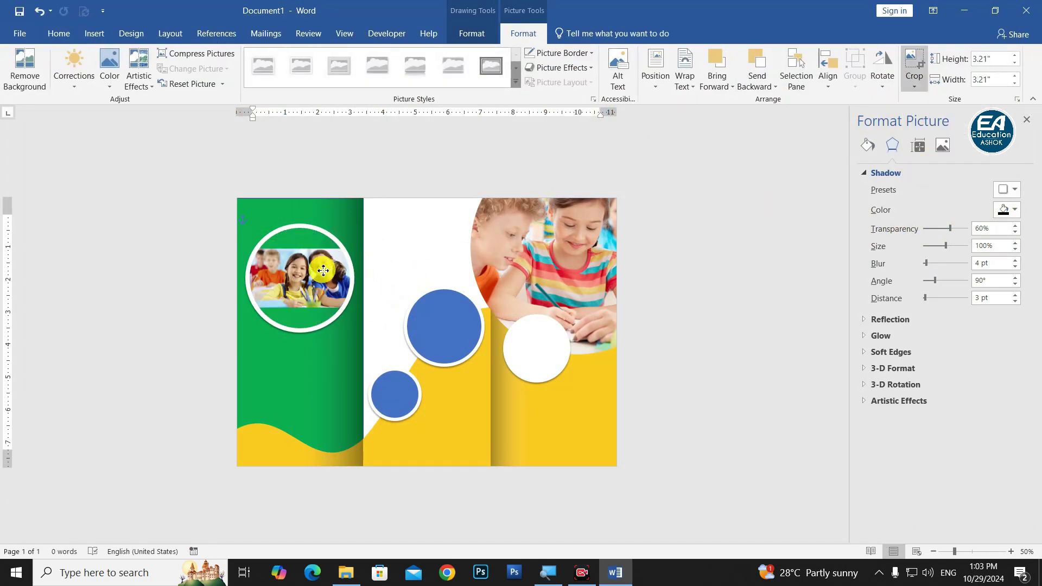
pyautogui.keyDown('ctrl'); pyautogui.scroll(1, 322, 270); pyautogui.keyUp('ctrl')
pyautogui.keyDown('ctrl'); pyautogui.scroll(1, 320, 293); pyautogui.keyUp('ctrl')
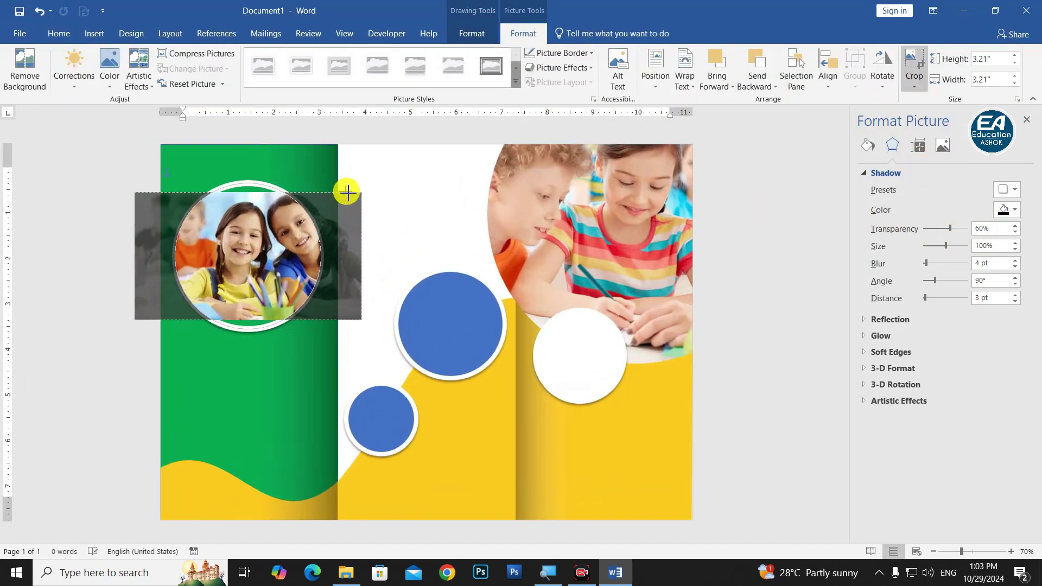
pyautogui.moveTo(320, 217); pyautogui.dragTo(360, 179)
pyautogui.moveTo(216, 237)
pyautogui.mouseDown()
pyautogui.moveTo(220, 251)
pyautogui.moveTo(235, 252)
pyautogui.mouseUp()
pyautogui.click(688, 314)
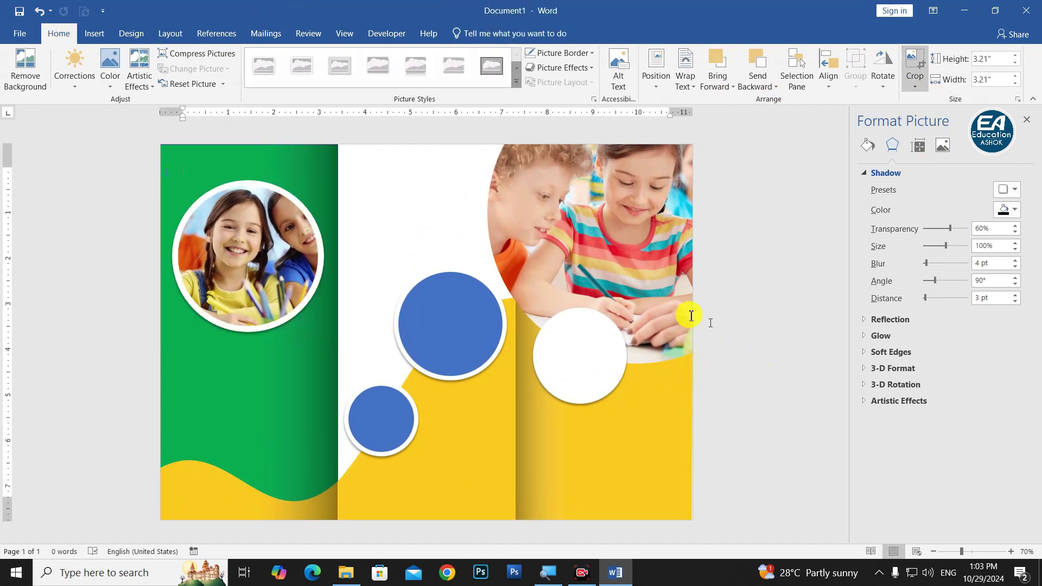
# Fill the larger middle-panel circle with the photo of a girl studying.
pyautogui.click(449, 311)
pyautogui.click(470, 33)
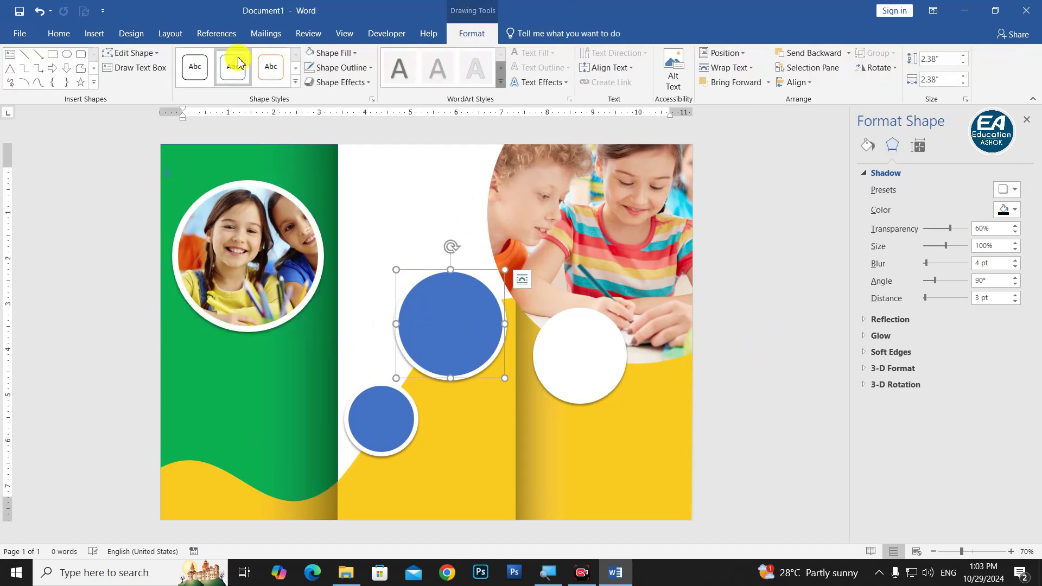
pyautogui.click(330, 53)
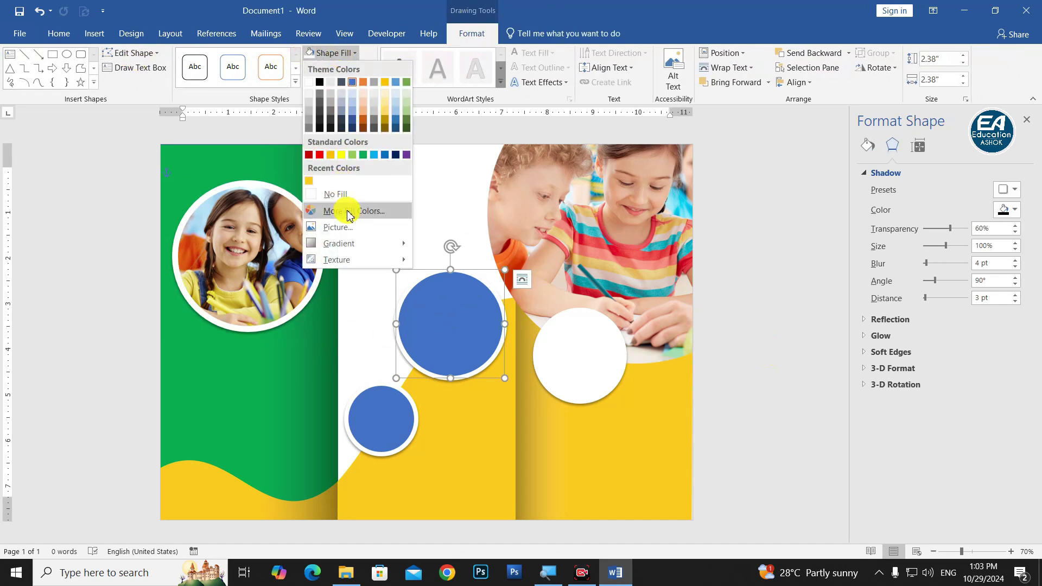
pyautogui.click(342, 226)
pyautogui.click(429, 270)
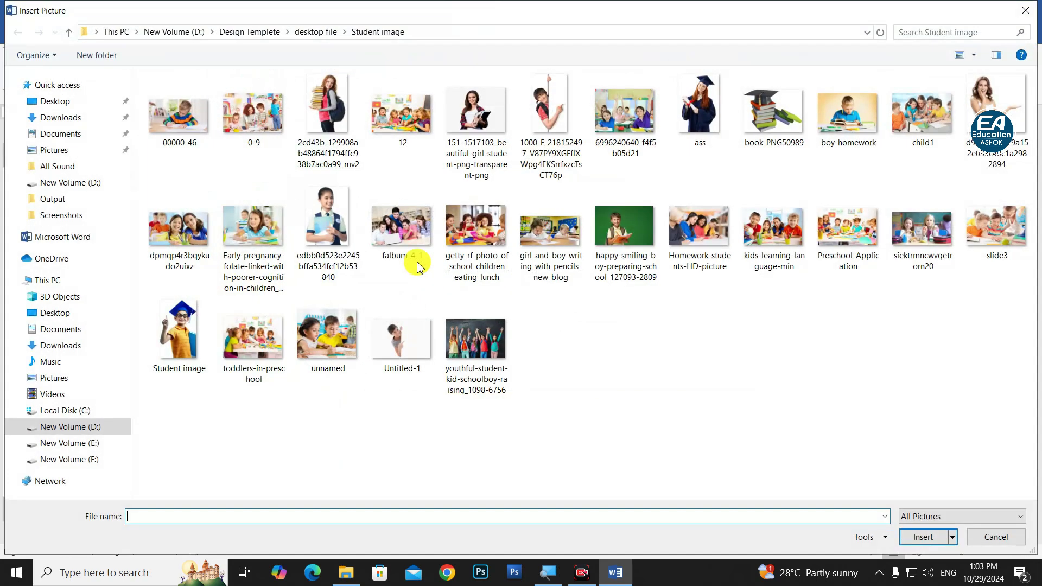
pyautogui.doubleClick(272, 253)
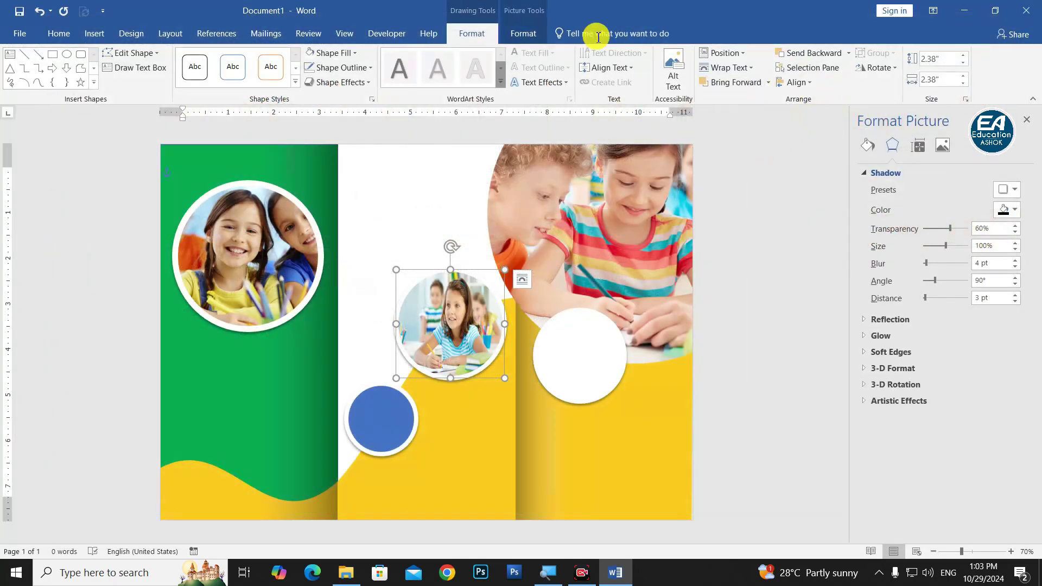
# Crop the girl-studying photo to enlarge it inside the circle.
pyautogui.click(522, 34)
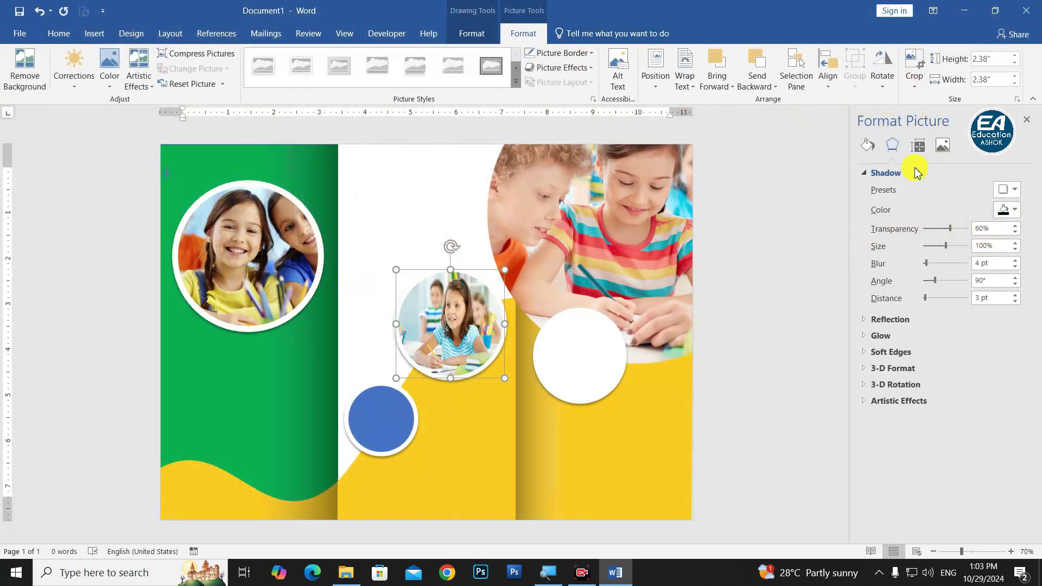
pyautogui.click(914, 63)
pyautogui.moveTo(507, 289); pyautogui.dragTo(539, 268)
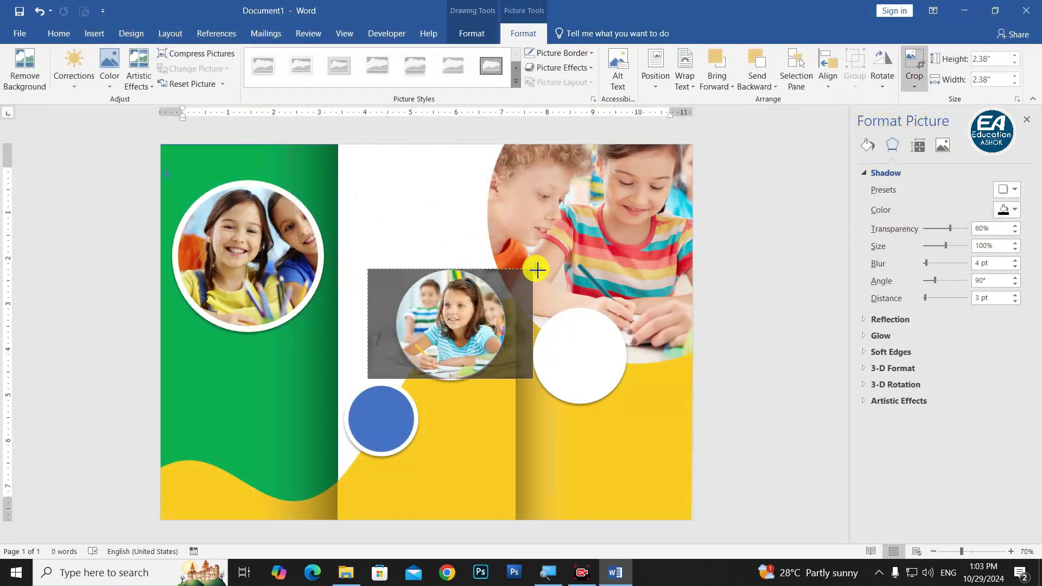
pyautogui.click(808, 415)
# Fill the small blue circle with the 'unnamed' photo of two children working at a desk.
pyautogui.click(375, 432)
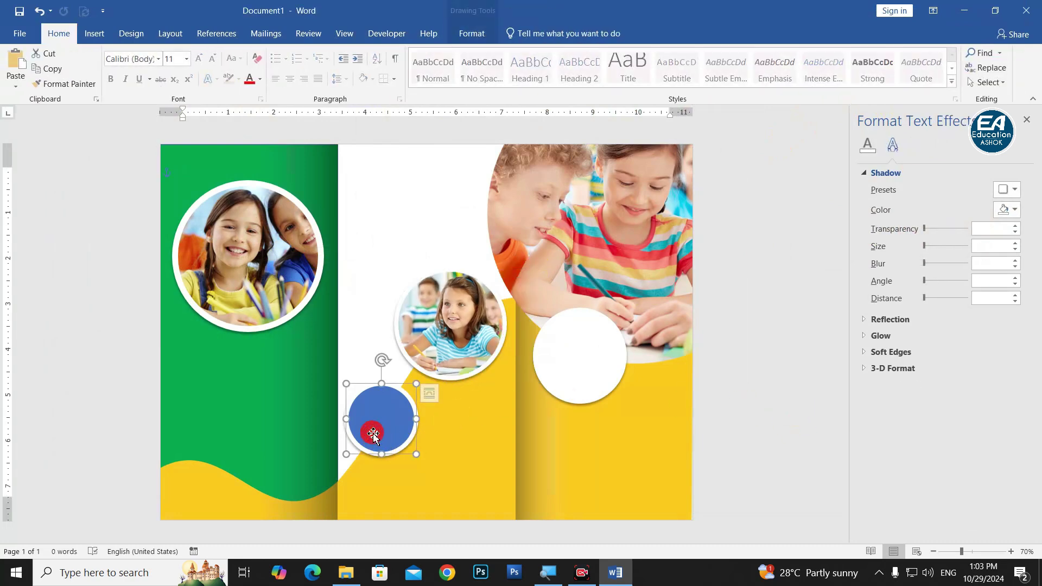
pyautogui.click(470, 33)
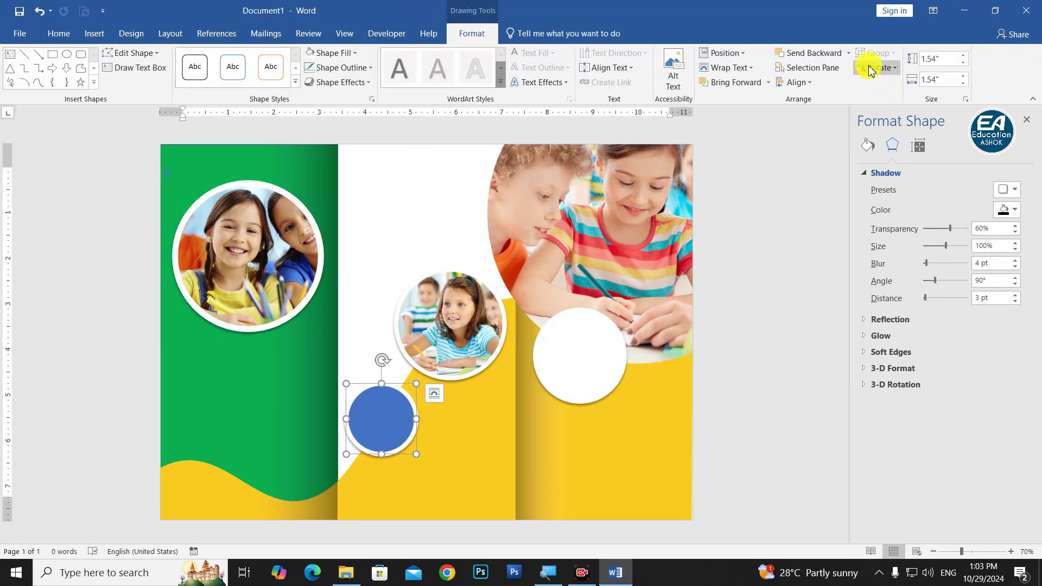
pyautogui.click(347, 59)
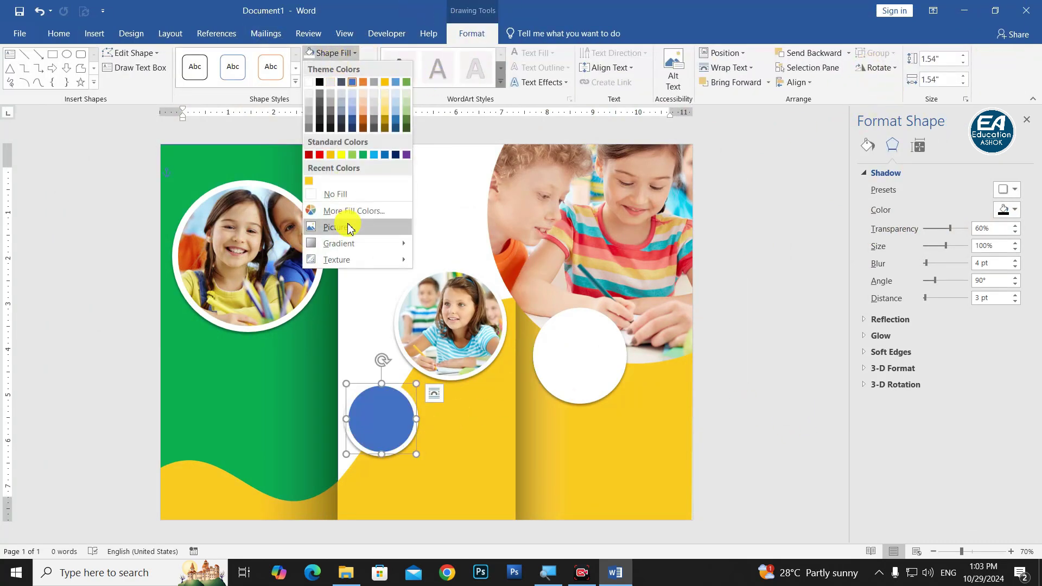
pyautogui.click(345, 227)
pyautogui.click(425, 269)
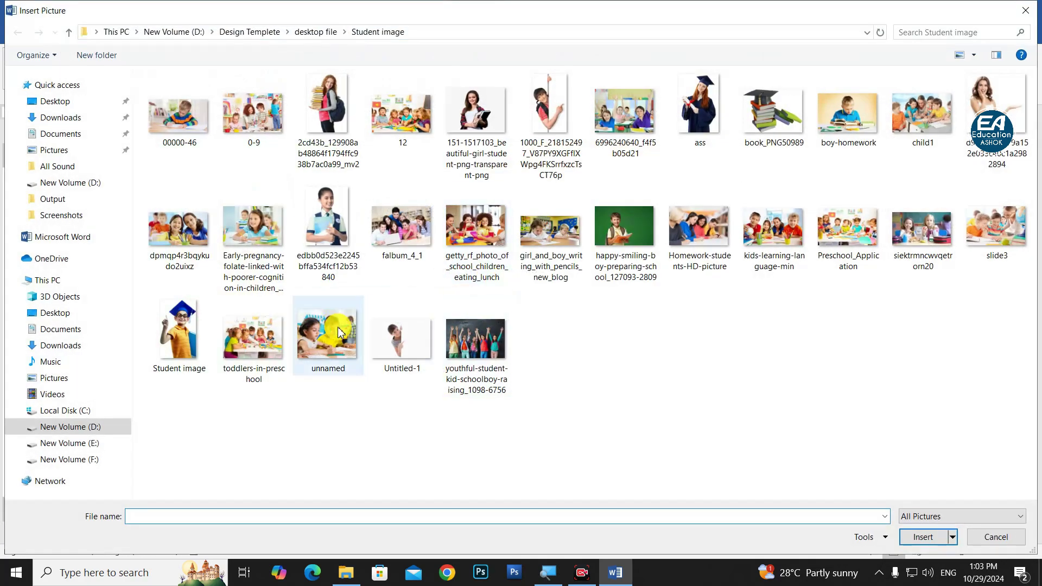
pyautogui.doubleClick(340, 348)
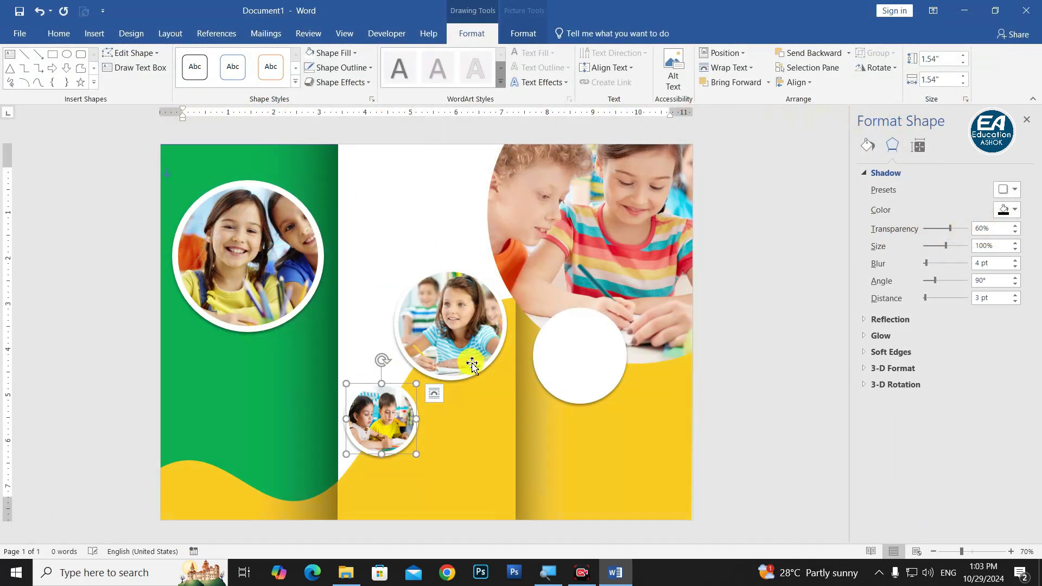
pyautogui.click(674, 446)
pyautogui.scroll(-3, 372, 437)
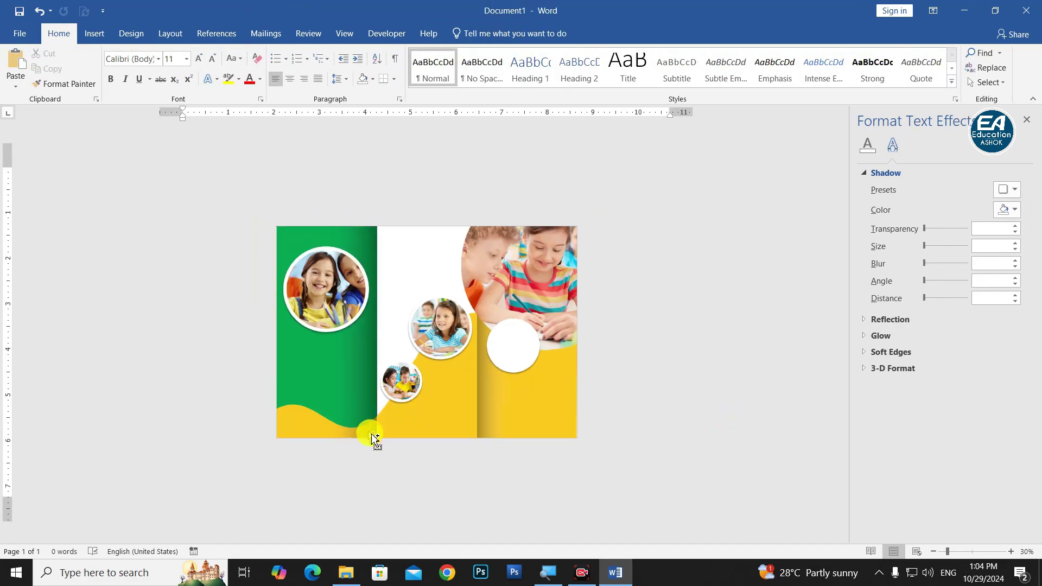
pyautogui.scroll(2, 396, 449)
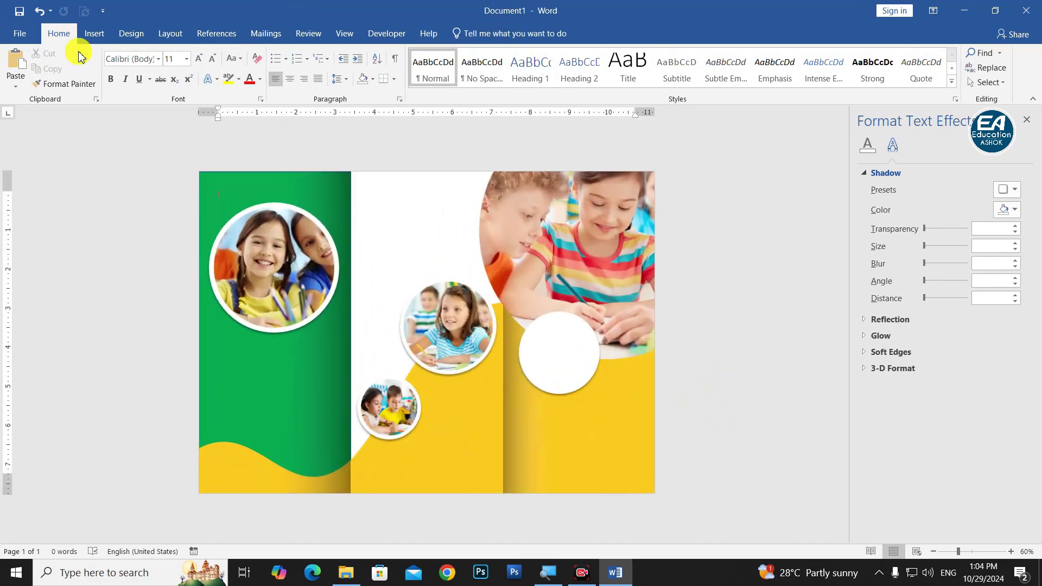
# Insert the 'logo School' image from the D:\Logo Png folder.
pyautogui.click(96, 35)
pyautogui.click(133, 82)
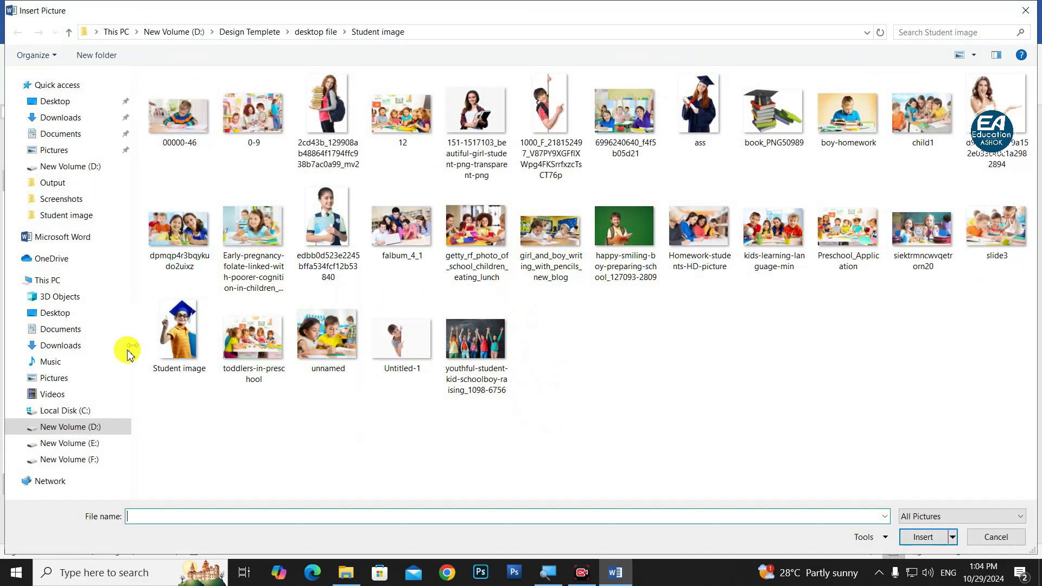
pyautogui.click(70, 426)
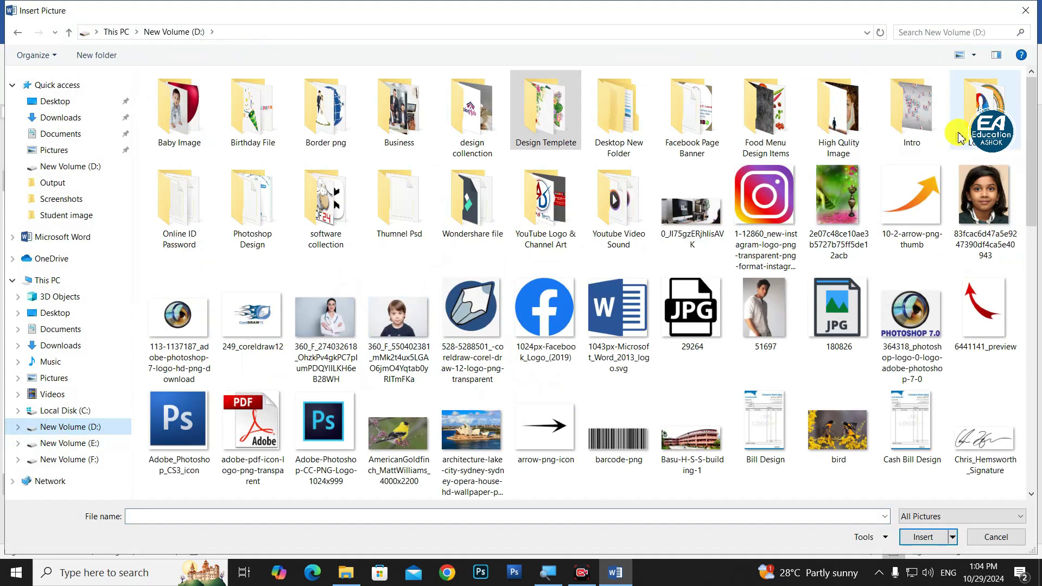
pyautogui.doubleClick(984, 117)
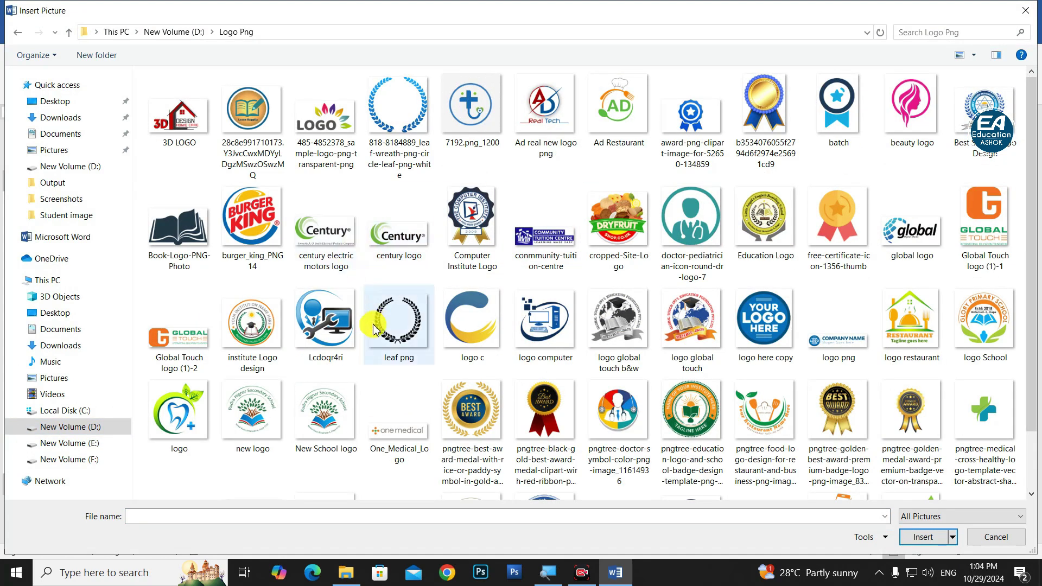
pyautogui.scroll(-1, 546, 384)
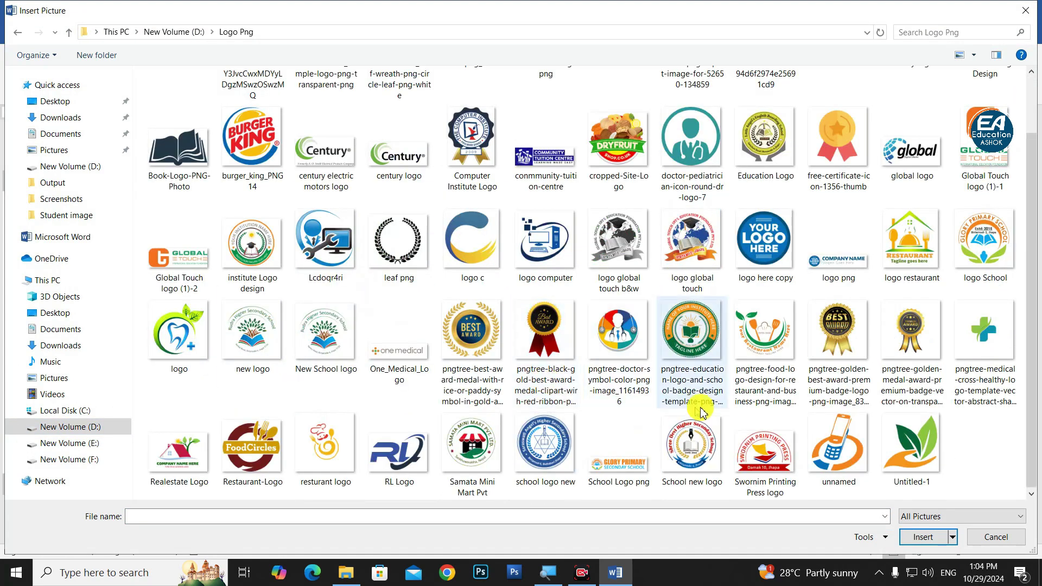
pyautogui.doubleClick(984, 262)
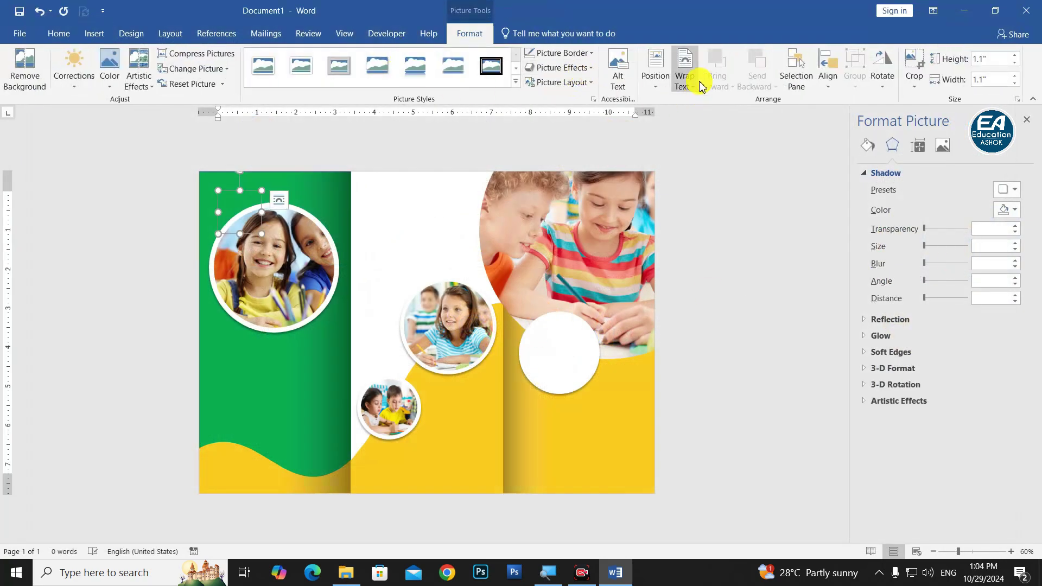
# Set the logo in front of text, enlarge it to about 2.14", and centre it in the white circle.
pyautogui.click(700, 86)
pyautogui.click(709, 195)
pyautogui.moveTo(247, 225)
pyautogui.mouseDown()
pyautogui.moveTo(417, 324)
pyautogui.moveTo(557, 367)
pyautogui.mouseUp()
pyautogui.moveTo(580, 329); pyautogui.dragTo(620, 289)
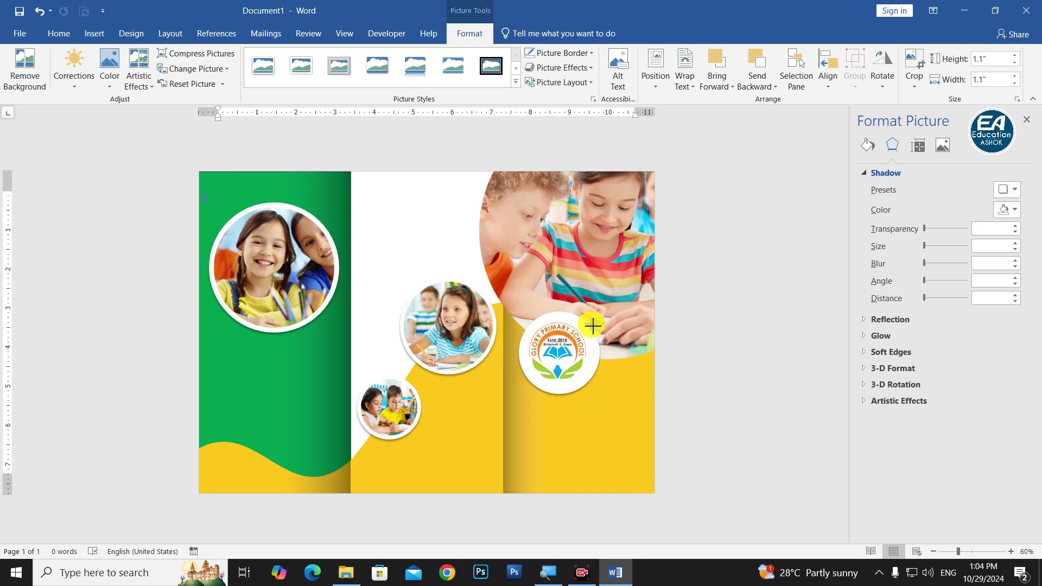
pyautogui.moveTo(594, 342); pyautogui.dragTo(573, 365)
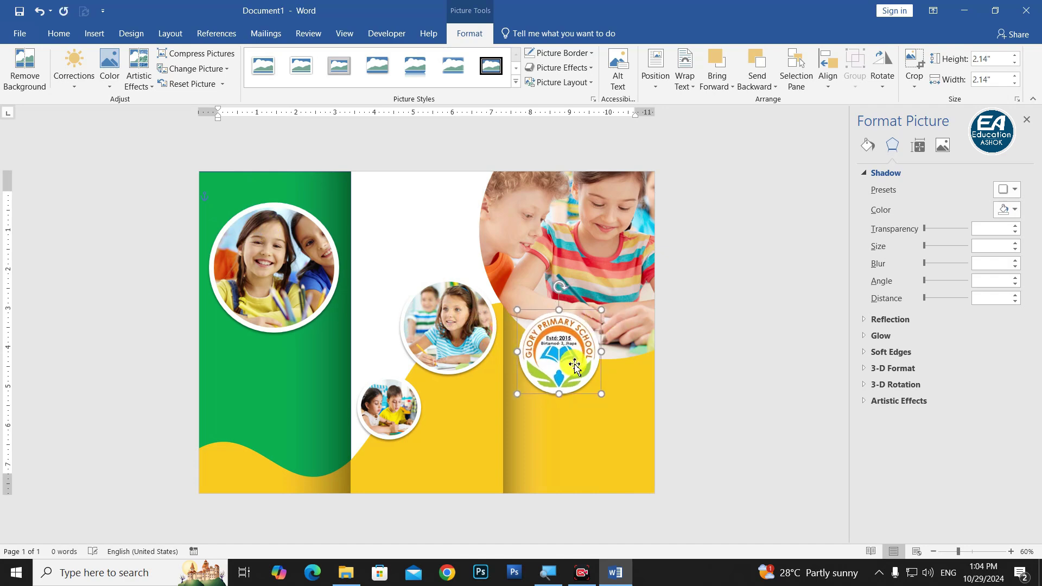
pyautogui.click(748, 367)
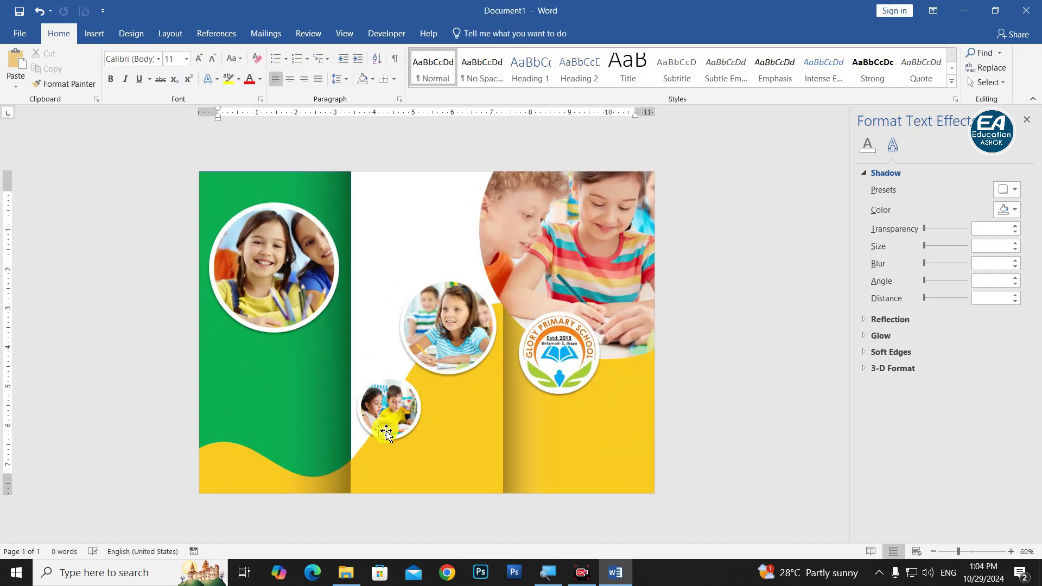
pyautogui.click(96, 34)
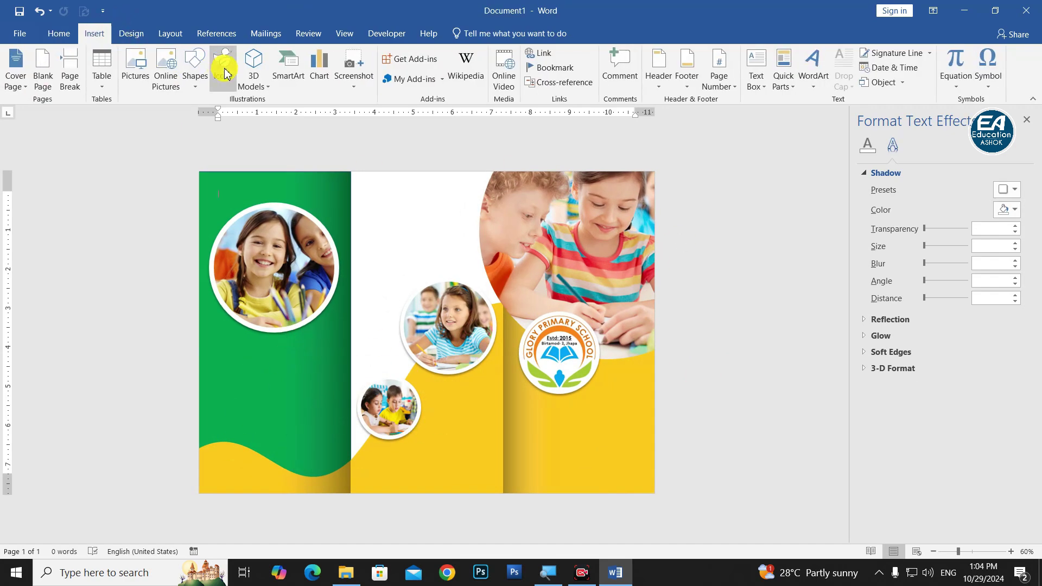
# Add a WordArt text box with No Spacing style and move it below the school logo.
pyautogui.click(815, 70)
pyautogui.click(817, 111)
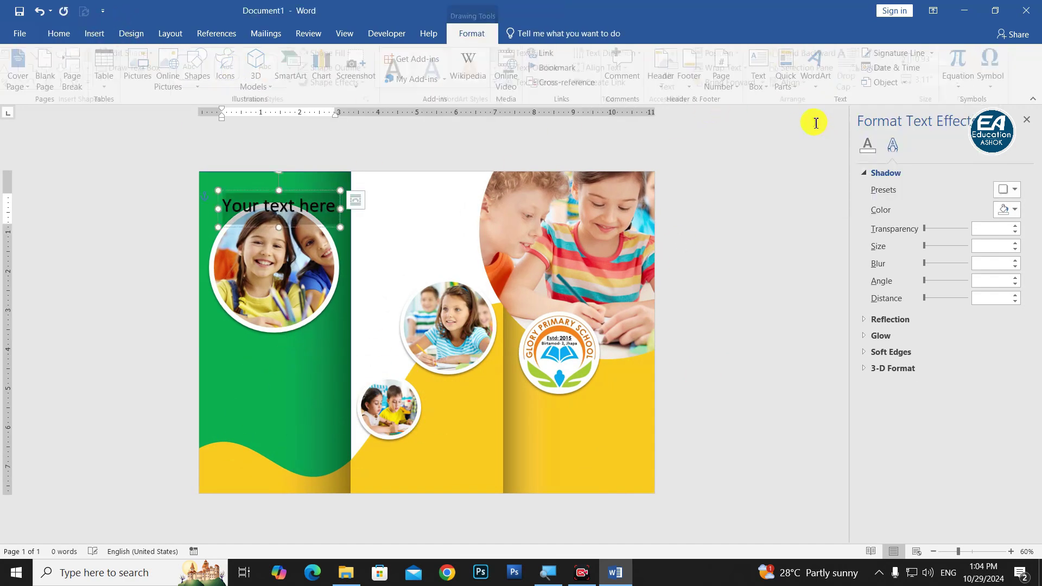
pyautogui.click(58, 33)
pyautogui.click(479, 76)
pyautogui.click(252, 202)
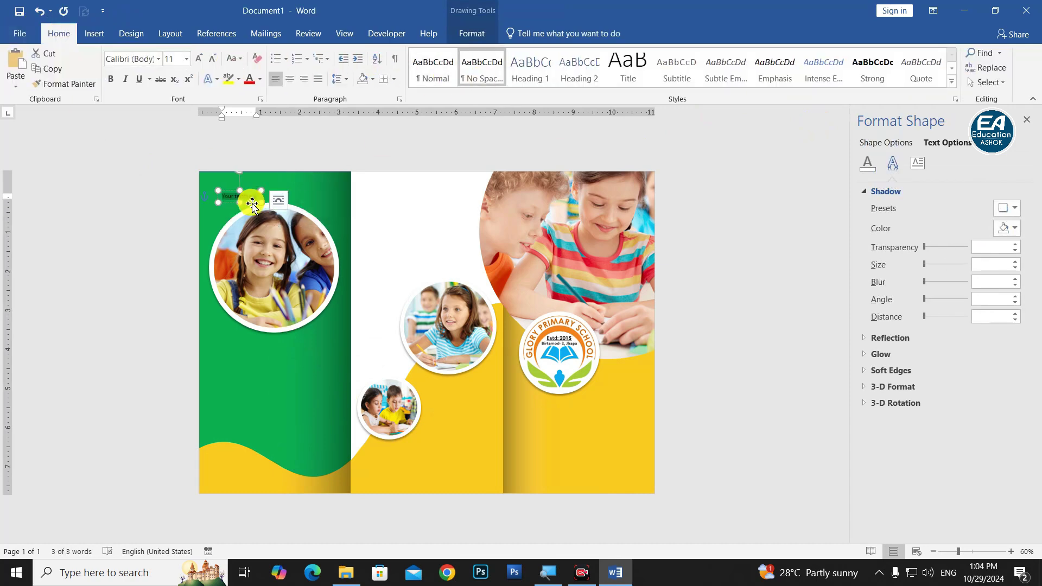
pyautogui.moveTo(252, 203); pyautogui.dragTo(553, 435)
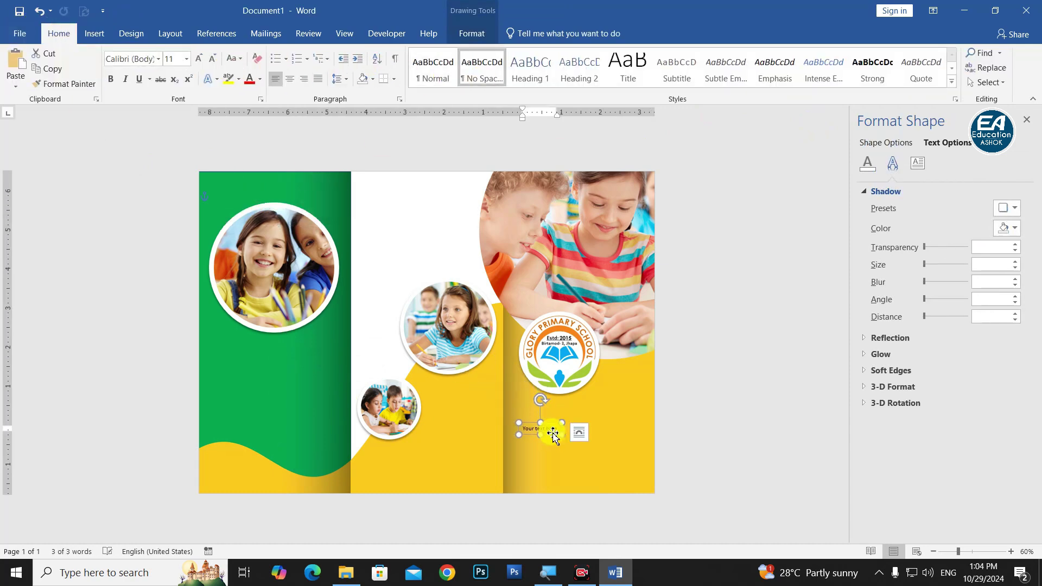
pyautogui.scroll(4, 553, 437)
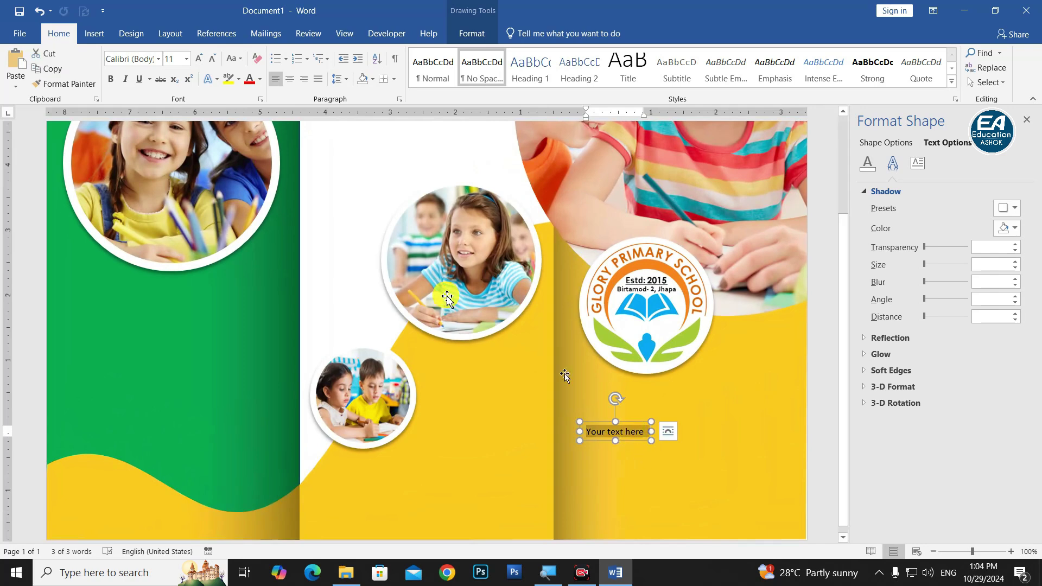
# Enter SCHOOL in Impact font, grown to 48 pt, and nudge it into place.
pyautogui.click(161, 59)
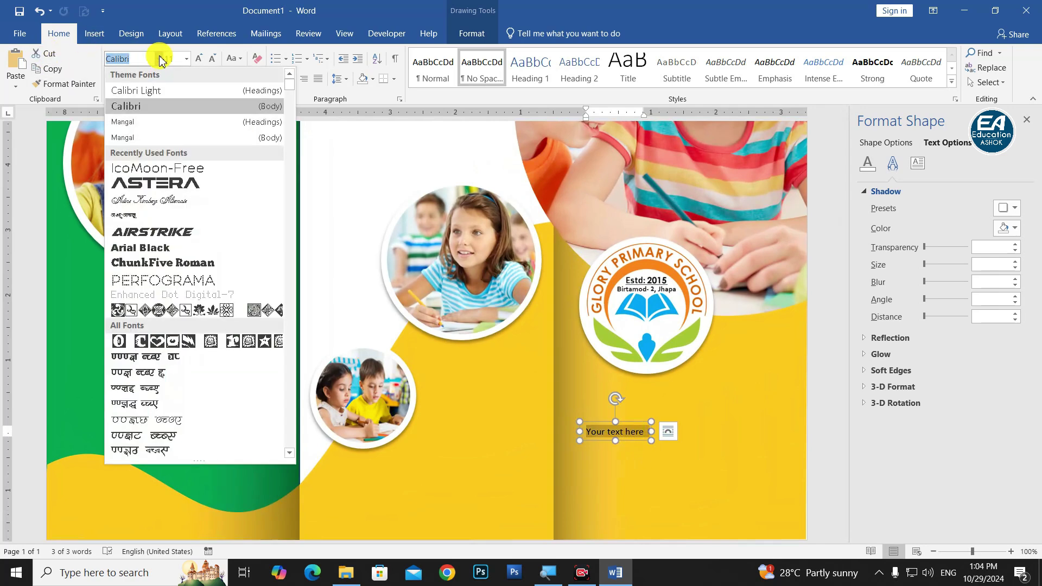
pyautogui.write('Impact')
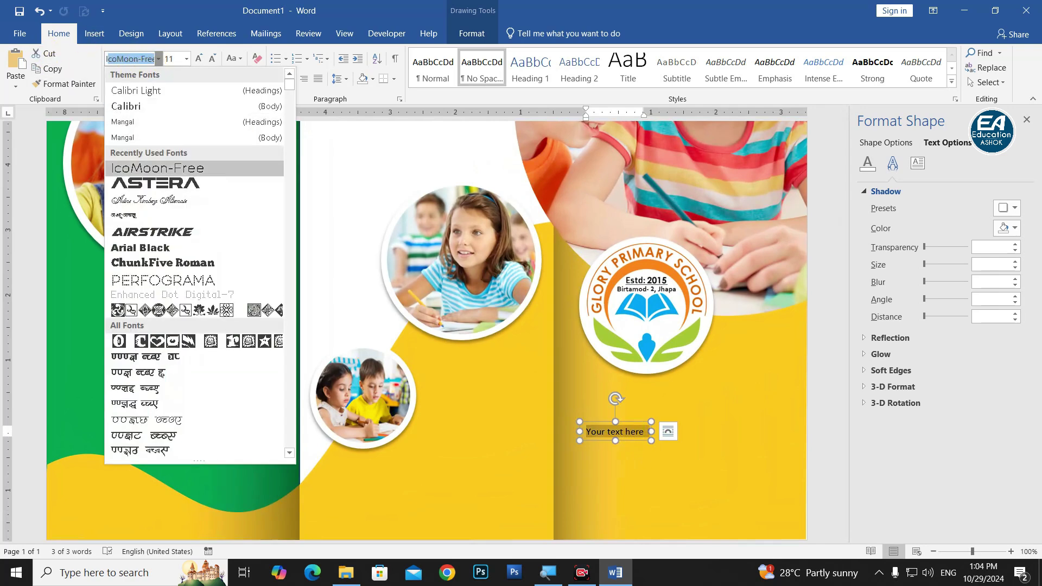
pyautogui.press('Return')
pyautogui.write('SCHOOL')
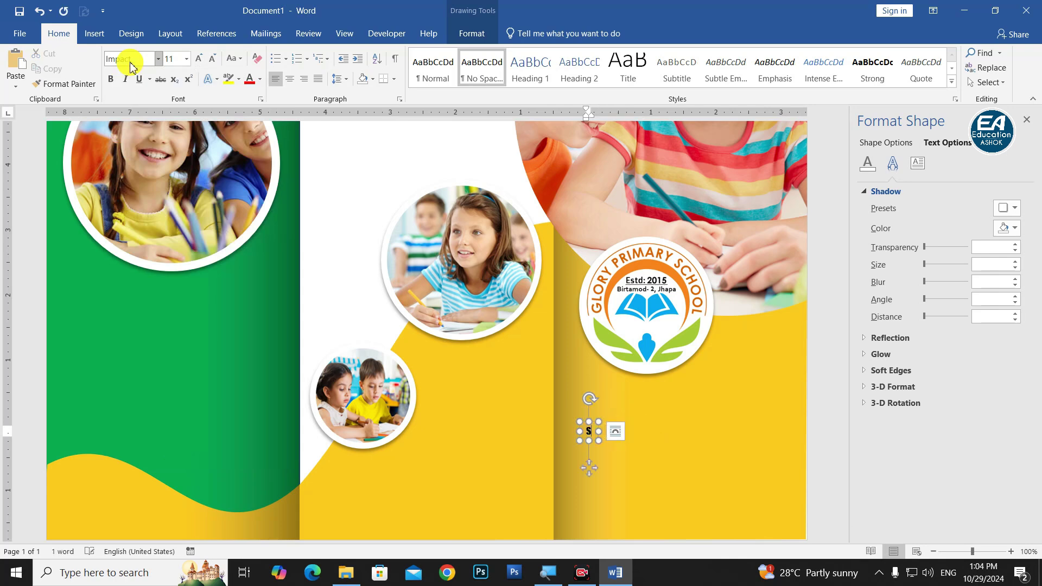
pyautogui.click(199, 58)
pyautogui.click(199, 58)
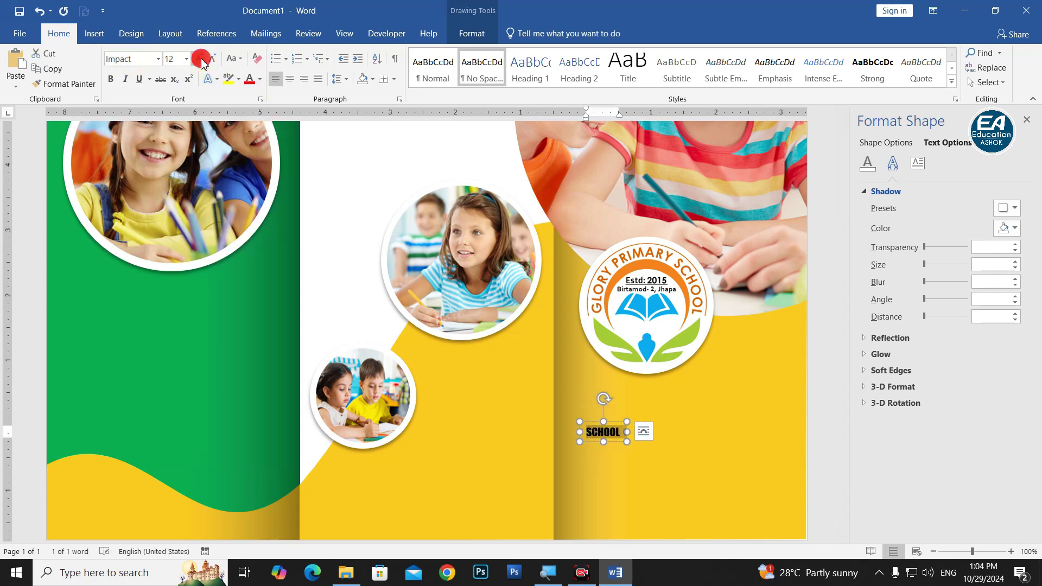
pyautogui.click(199, 58)
pyautogui.click(200, 58)
pyautogui.click(199, 58)
pyautogui.click(200, 58)
pyautogui.click(199, 58)
pyautogui.click(199, 58)
pyautogui.click(200, 58)
pyautogui.click(199, 58)
pyautogui.click(199, 58)
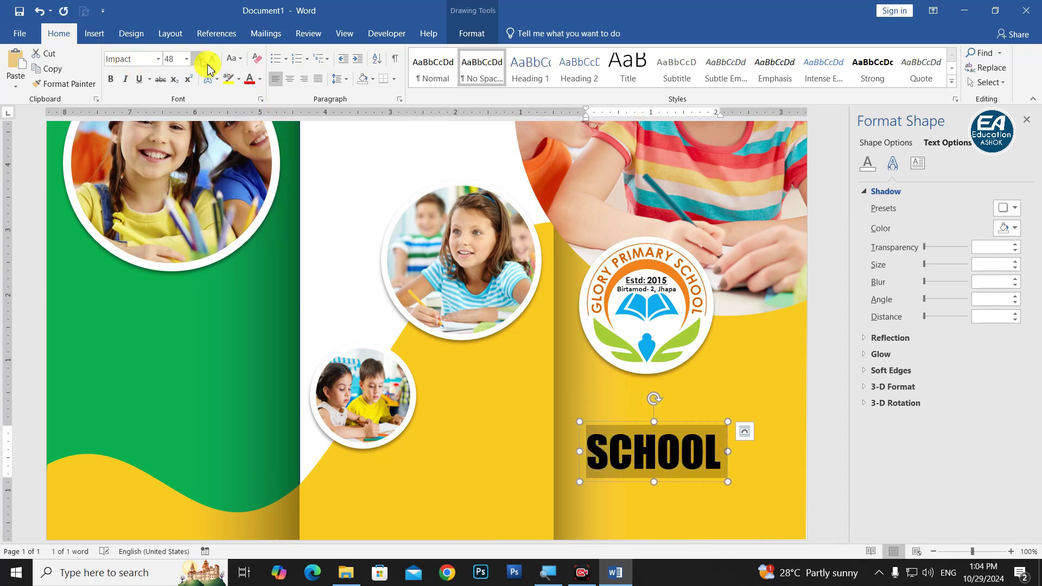
pyautogui.click(618, 407)
pyautogui.moveTo(618, 407); pyautogui.dragTo(613, 398)
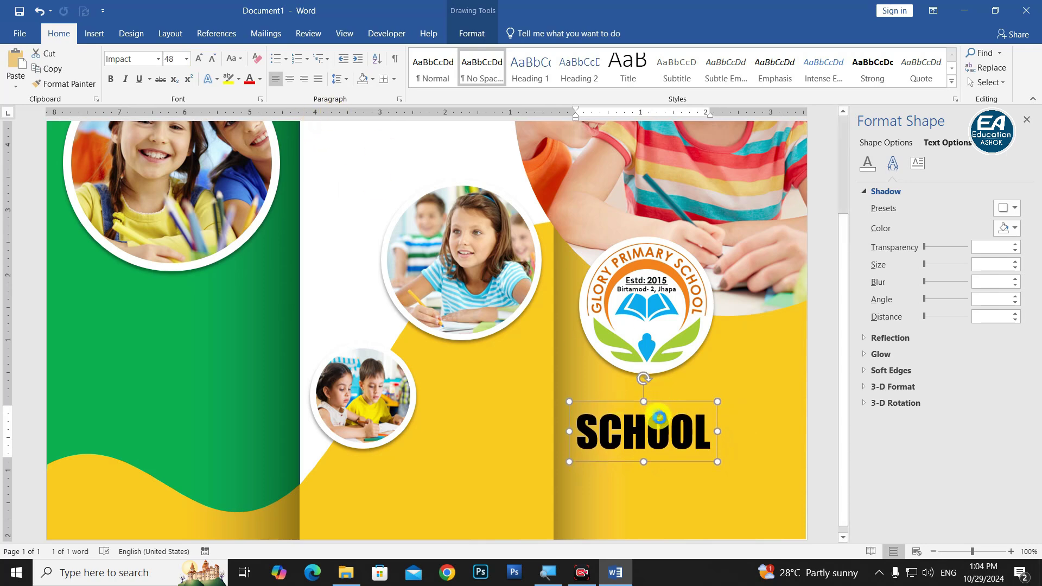
# Duplicate the box below as 'ADMISSION 2025' at 36 pt and position it under SCHOOL.
pyautogui.moveTo(659, 416); pyautogui.dragTo(658, 464)
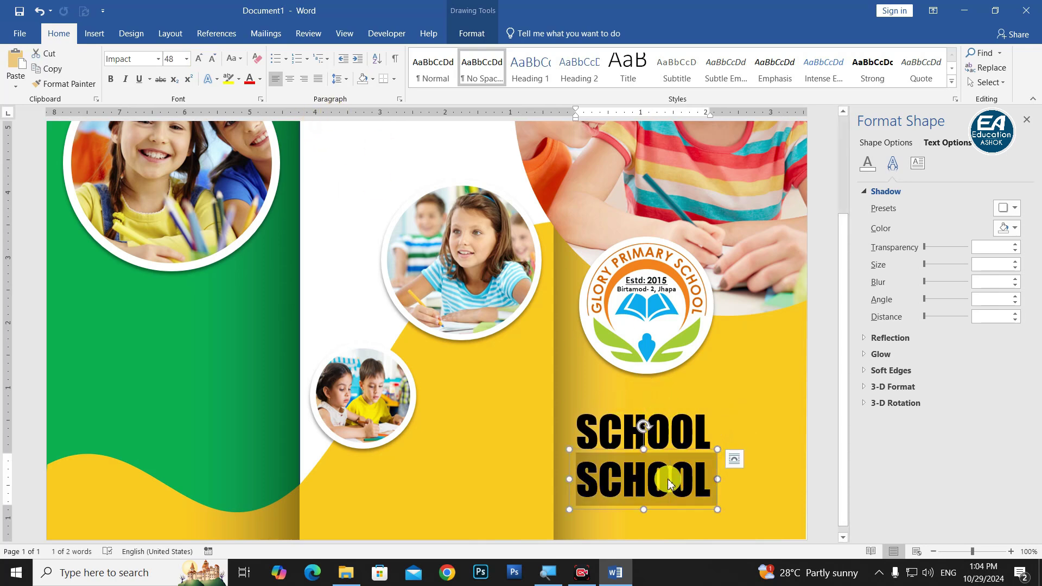
pyautogui.write('ADMISSION 20')
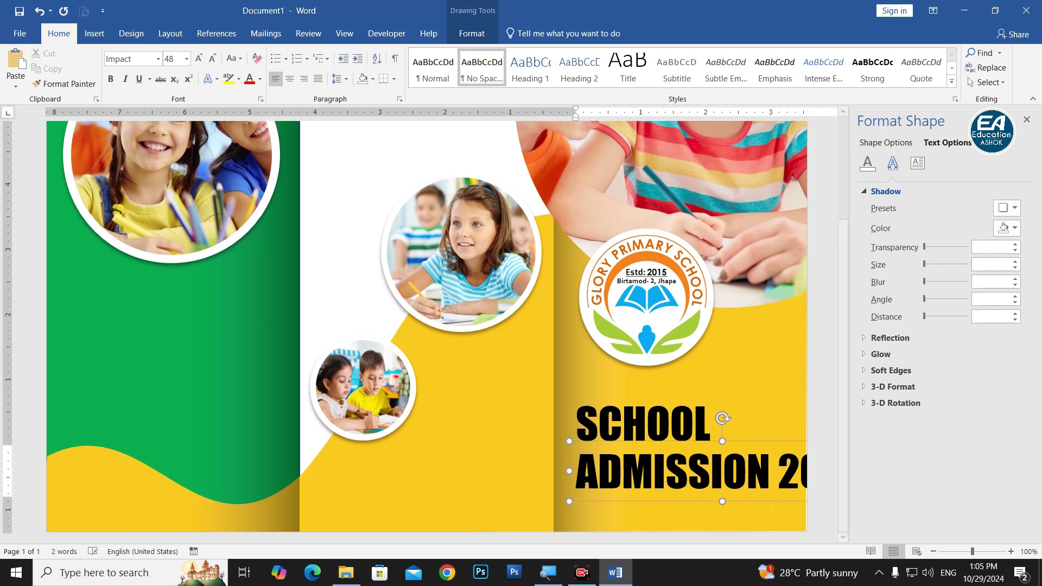
pyautogui.tripleClick(670, 480)
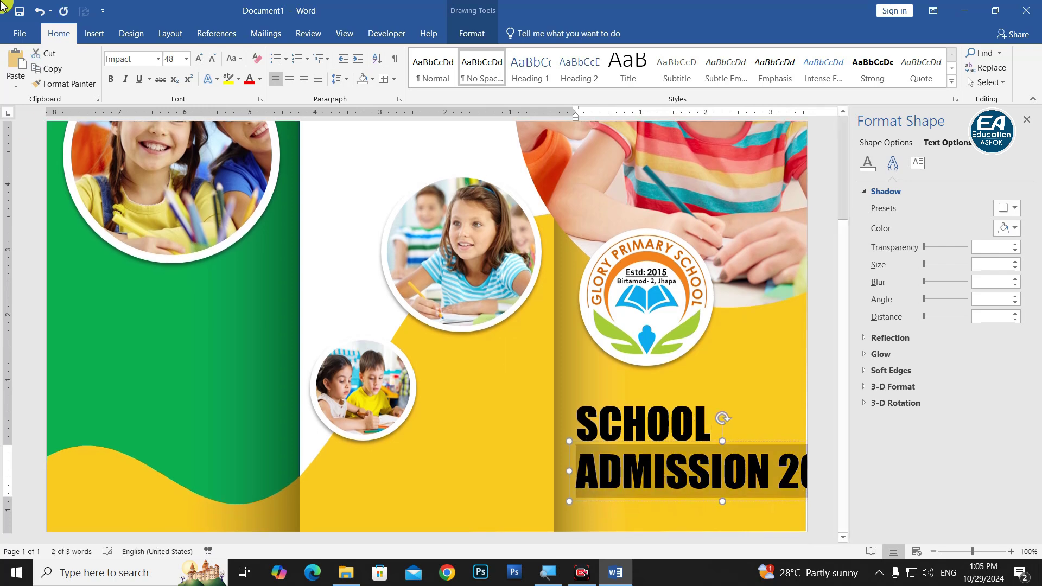
pyautogui.tripleClick(214, 59)
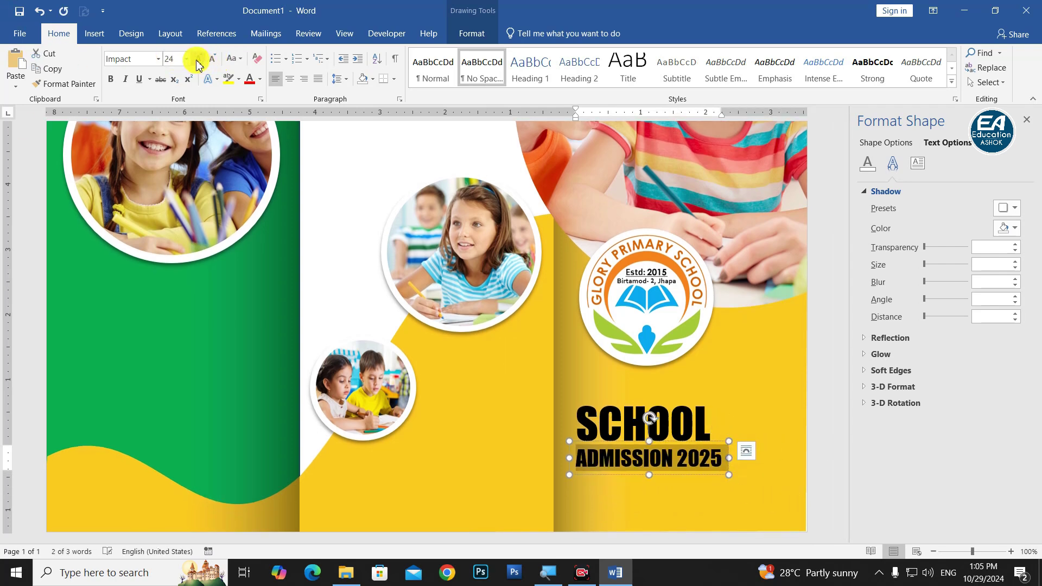
pyautogui.click(198, 59)
pyautogui.click(198, 59)
pyautogui.moveTo(705, 451)
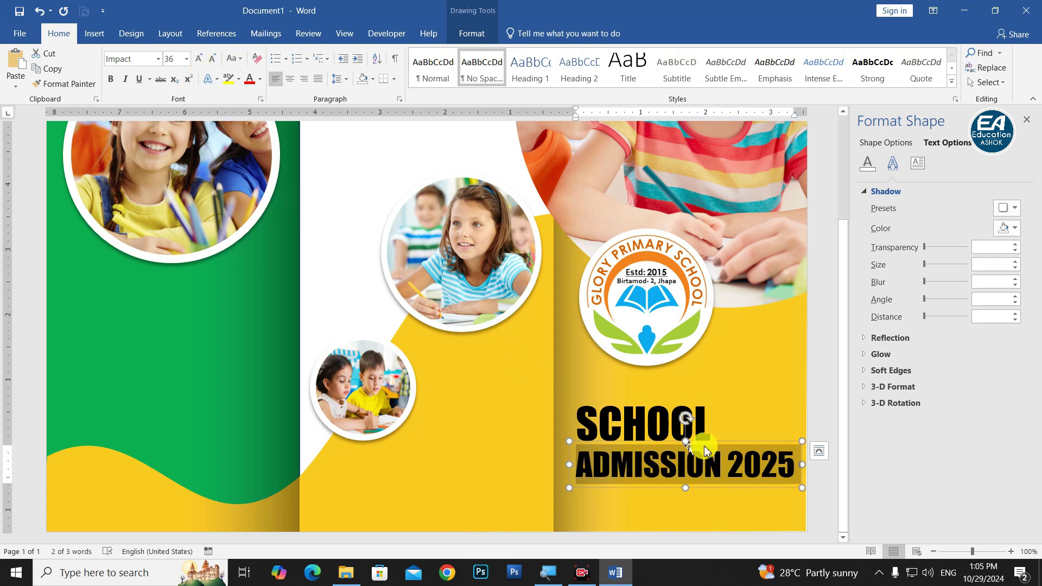
pyautogui.scroll(-5, 777, 404)
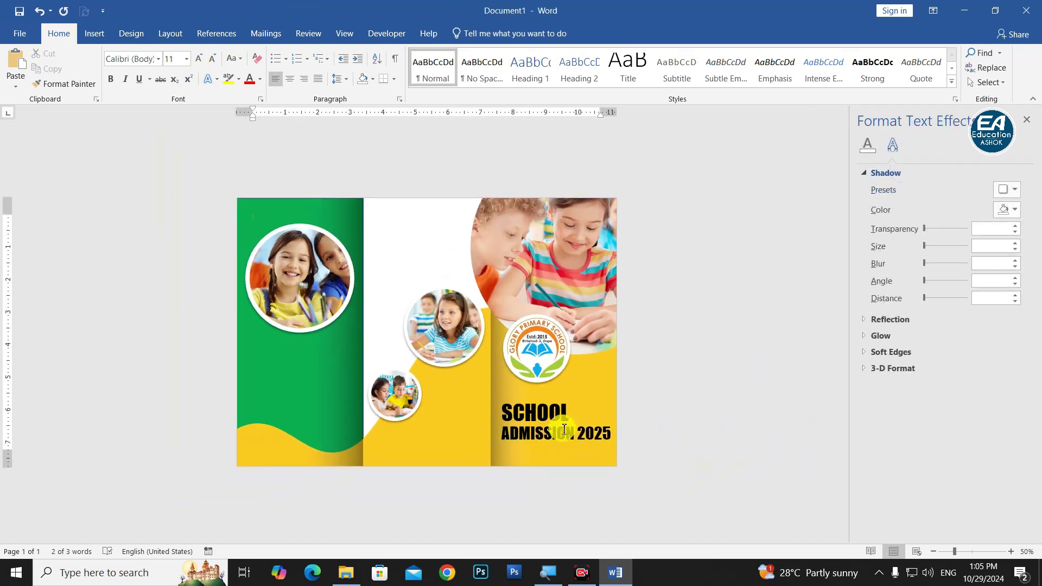
pyautogui.moveTo(565, 445); pyautogui.dragTo(566, 454)
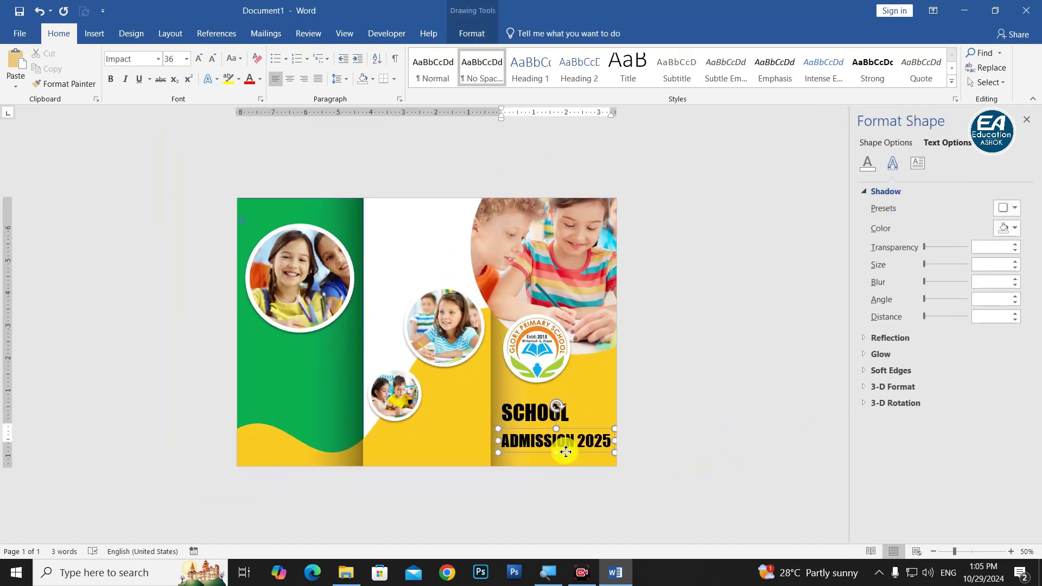
# Copy the SCHOOL heading to the top of the middle panel.
pyautogui.click(524, 401)
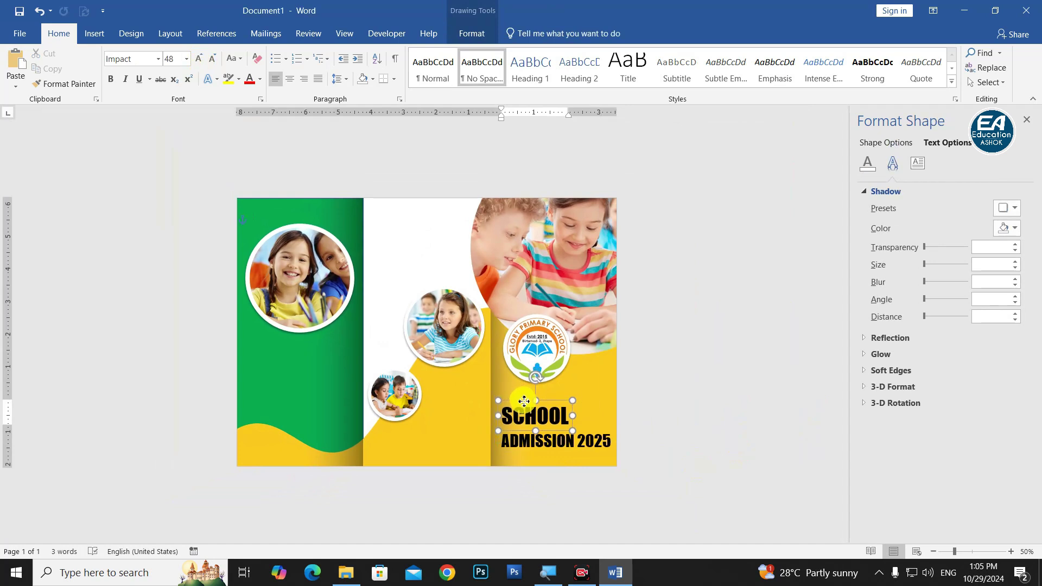
pyautogui.click(590, 413)
pyautogui.scroll(1, 506, 404)
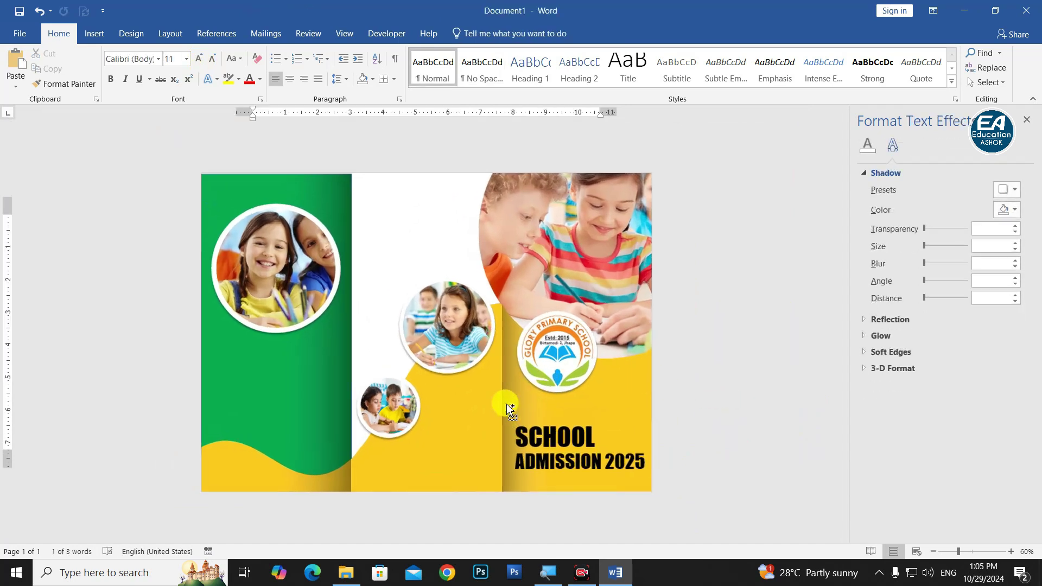
pyautogui.click(549, 429)
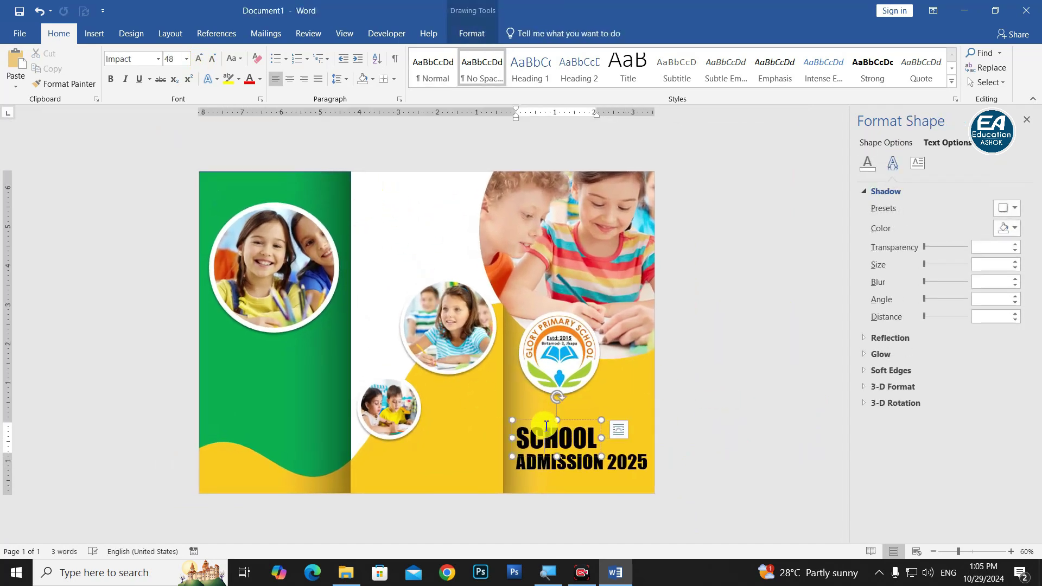
pyautogui.moveTo(544, 425); pyautogui.dragTo(414, 198)
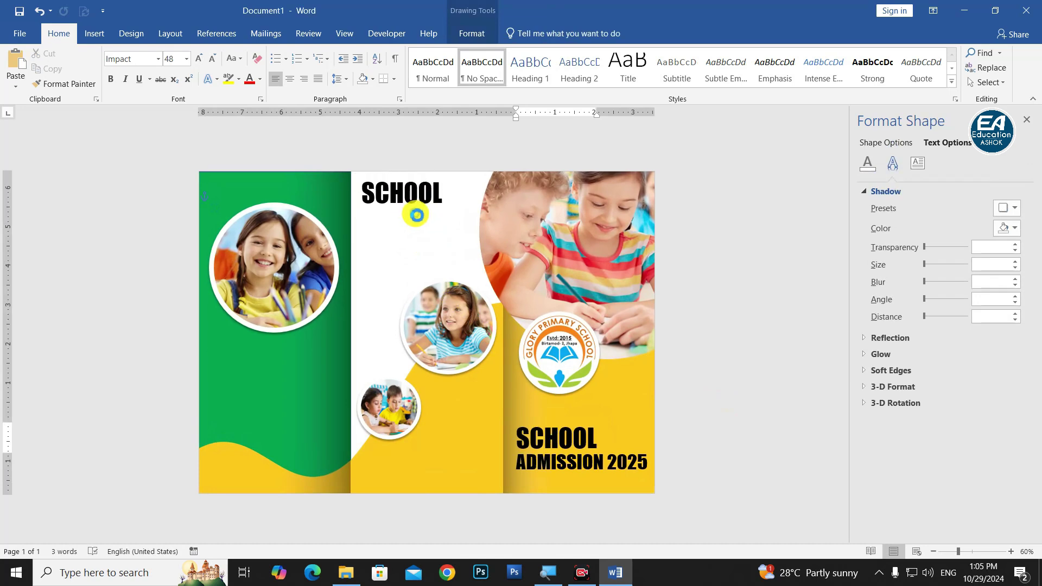
# Make the copied text green and enlarge it for the SLOGEN line.
pyautogui.doubleClick(415, 199)
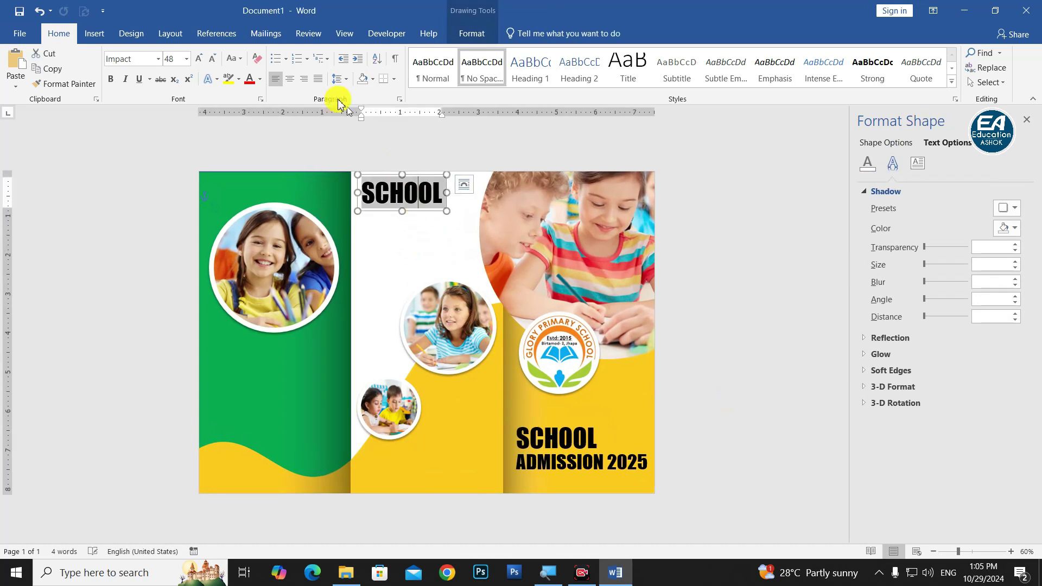
pyautogui.click(158, 60)
pyautogui.click(158, 60)
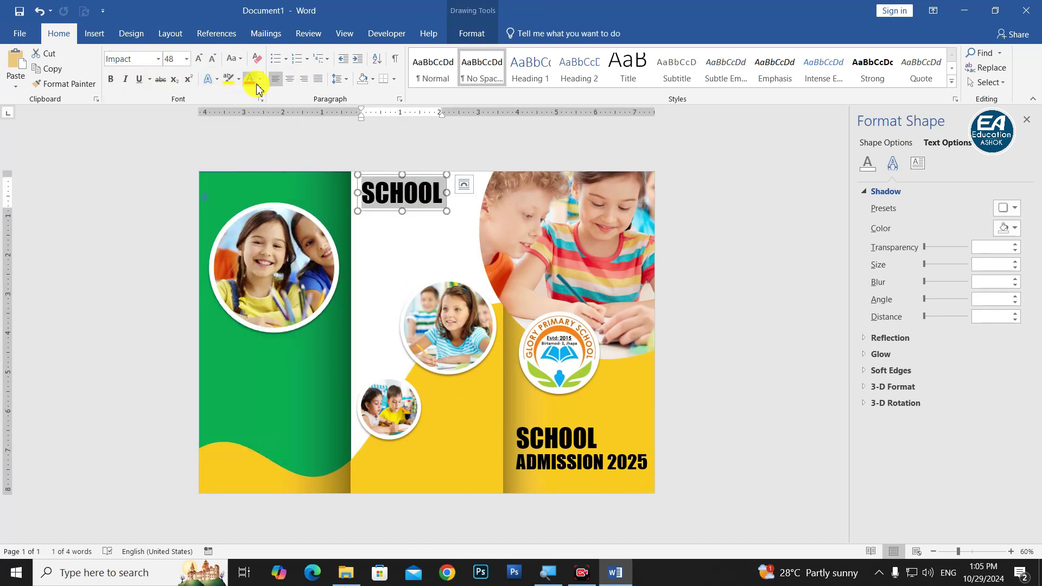
pyautogui.click(260, 80)
pyautogui.click(302, 196)
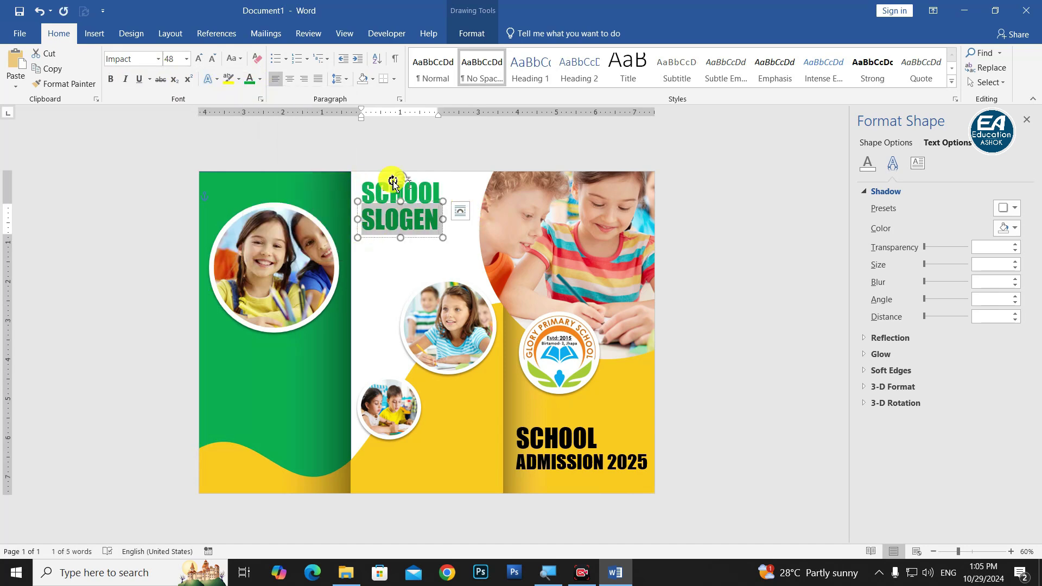
pyautogui.click(196, 59)
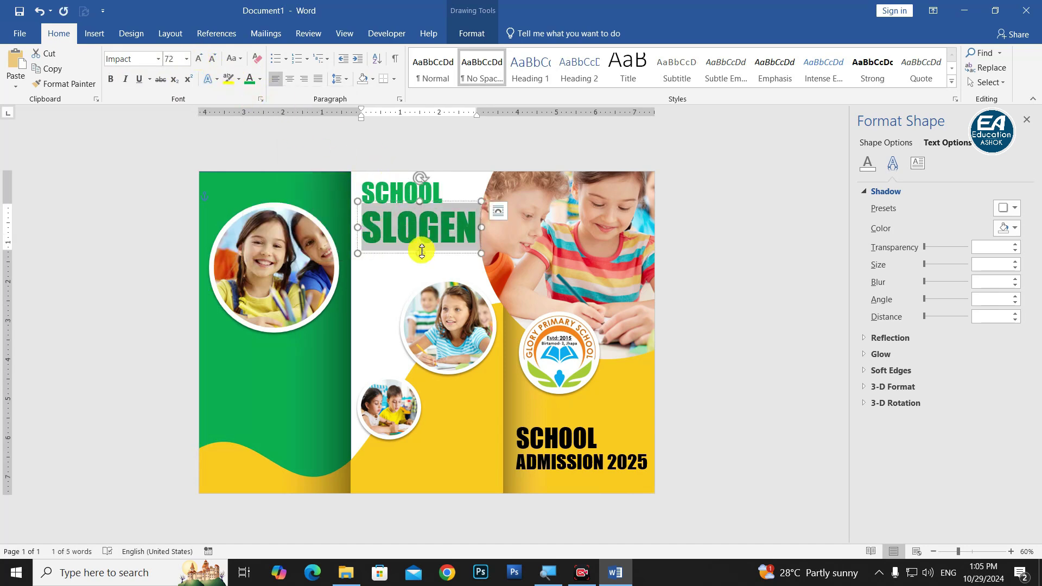
# Duplicate the line beneath SLOGEN and retype it as HERE.
pyautogui.moveTo(400, 184); pyautogui.dragTo(397, 264)
pyautogui.doubleClick(407, 264)
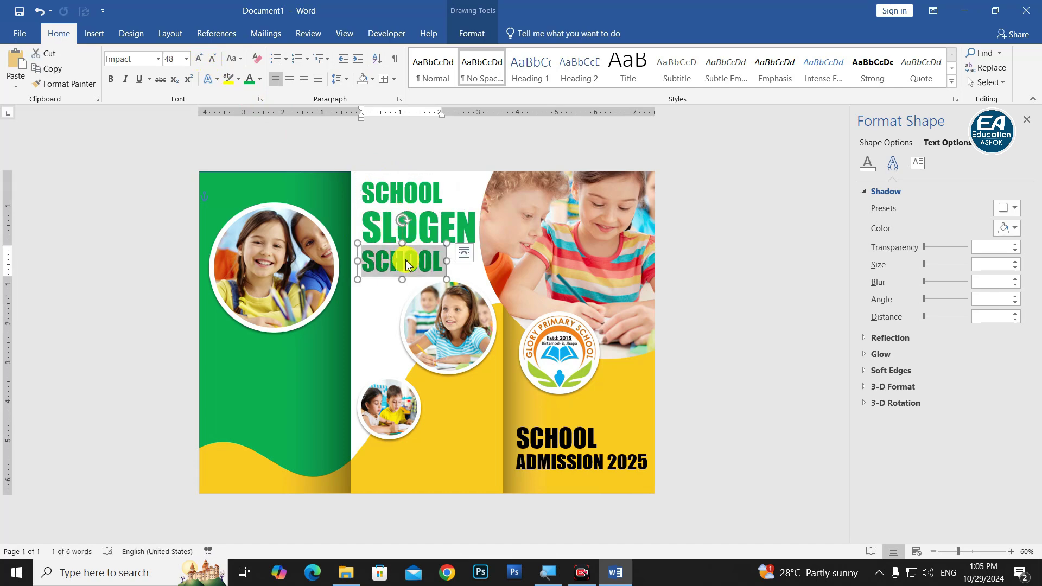
pyautogui.write('HERE')
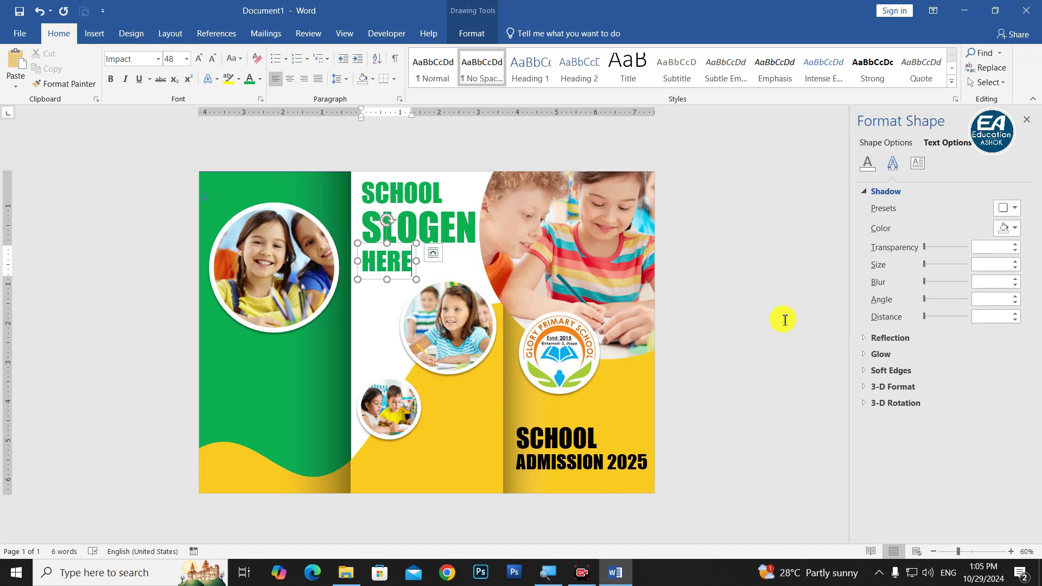
pyautogui.click(785, 320)
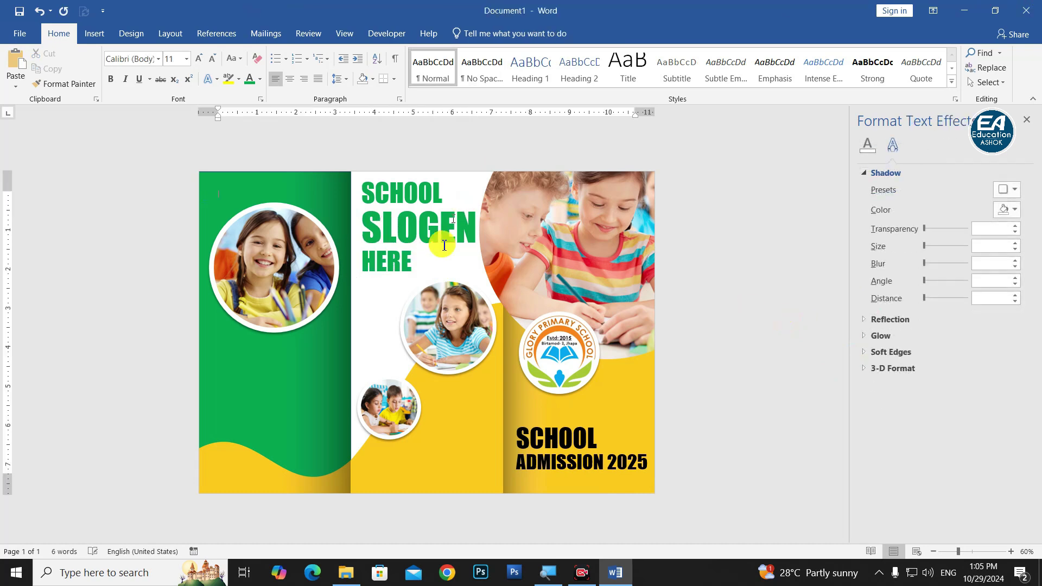
pyautogui.scroll(-5, 449, 317)
pyautogui.scroll(4, 439, 337)
pyautogui.scroll(3, 399, 223)
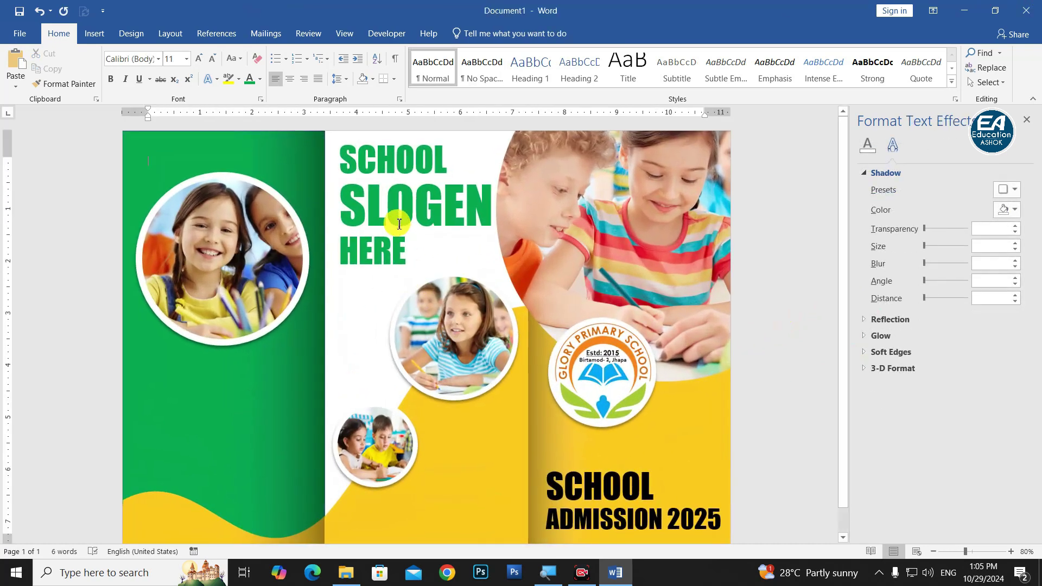
# Align the green SCHOOL, SLOGEN and HERE lines into a neat stack.
pyautogui.click(373, 159)
pyautogui.moveTo(366, 185); pyautogui.dragTo(361, 180)
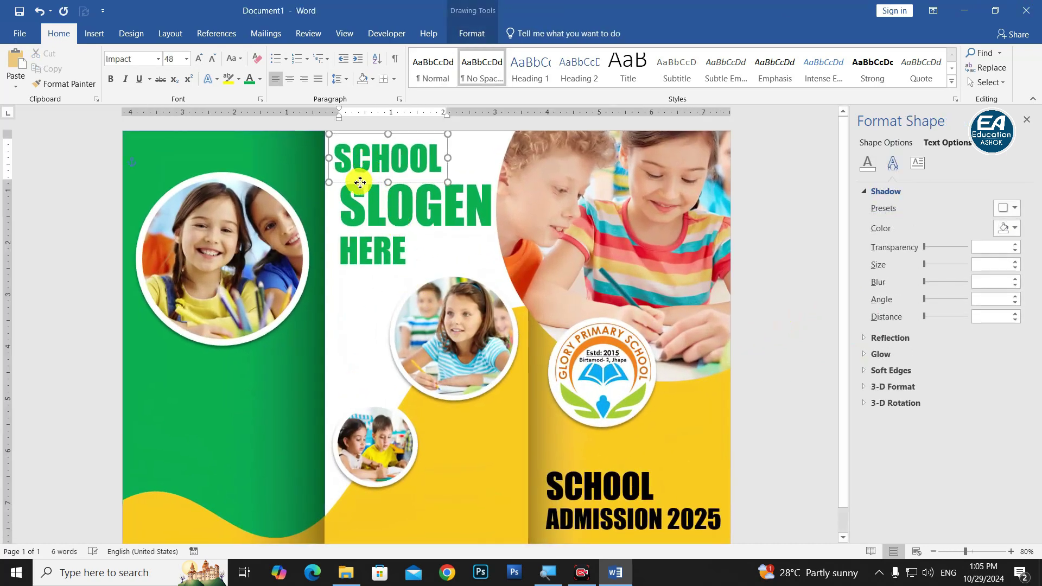
pyautogui.click(364, 231)
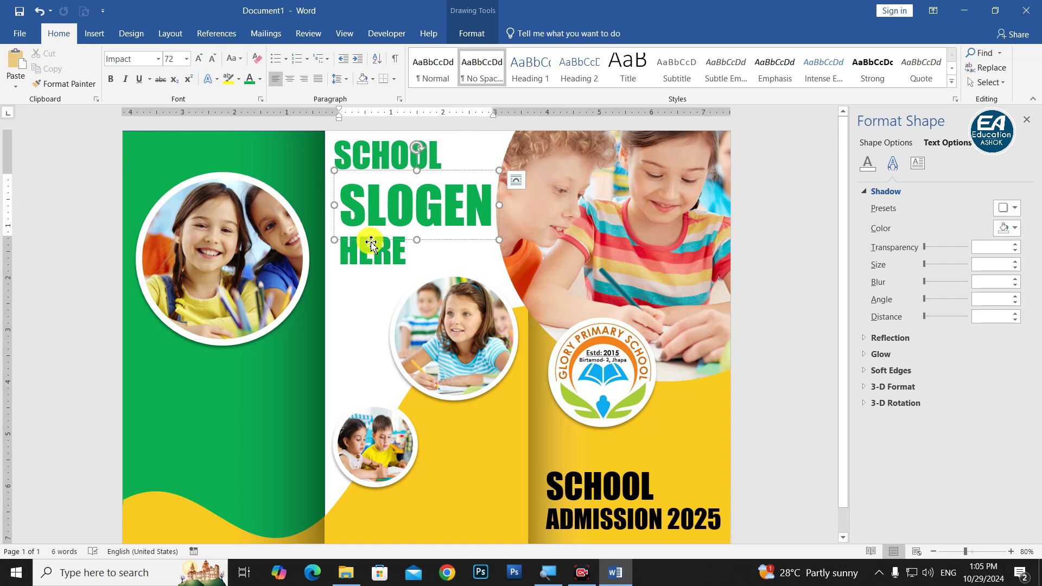
pyautogui.moveTo(371, 243); pyautogui.dragTo(366, 233)
pyautogui.click(365, 263)
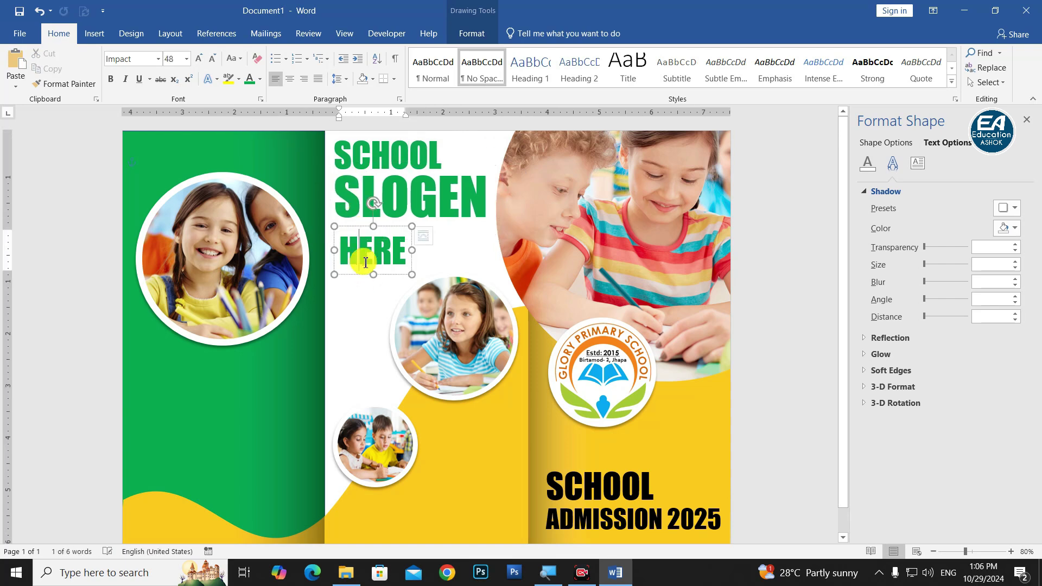
pyautogui.moveTo(364, 271); pyautogui.dragTo(357, 262)
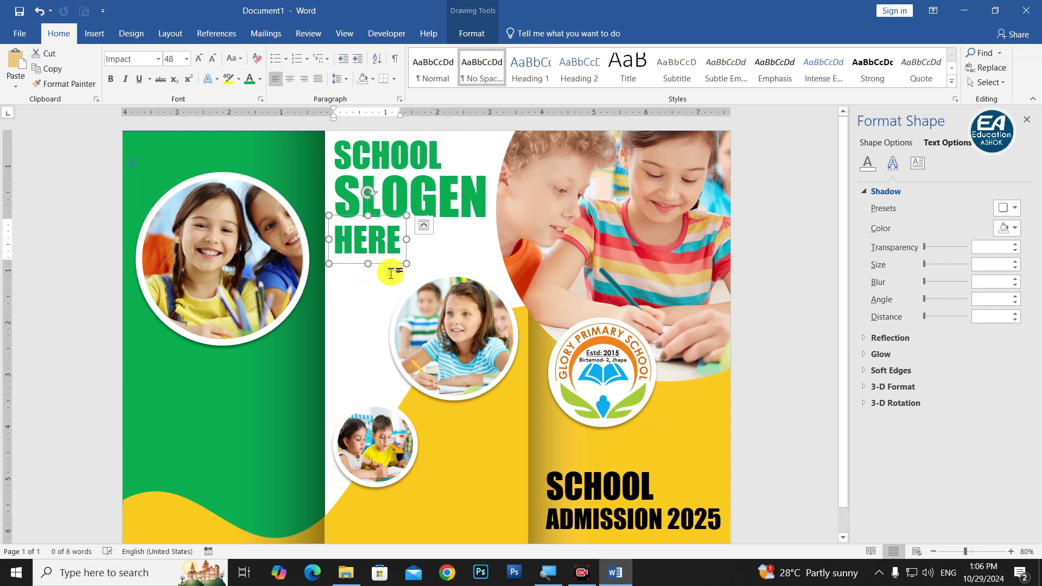
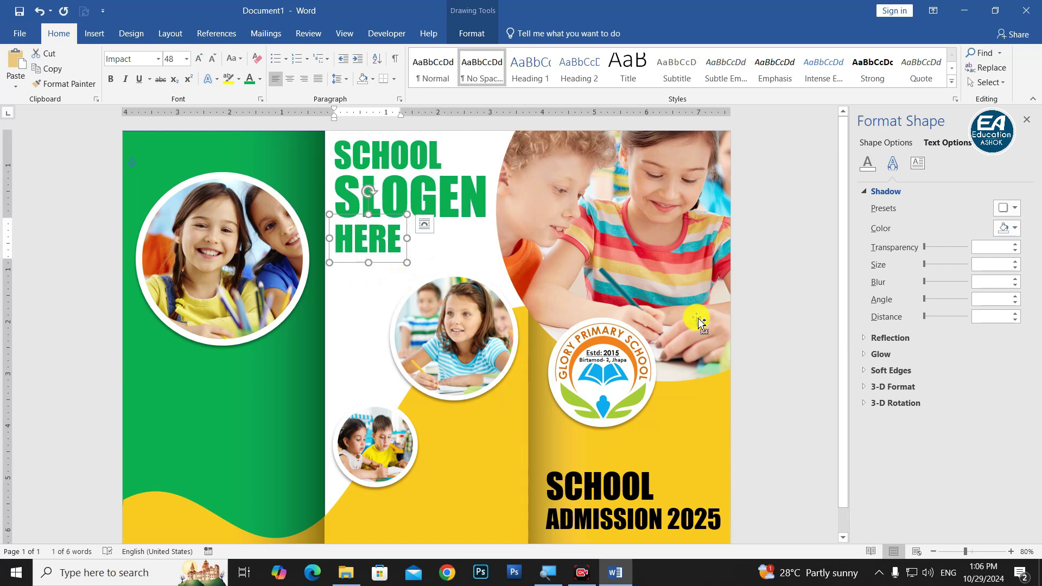
# Bring the large right-panel photo forward two layers.
pyautogui.scroll(-4, 698, 318)
pyautogui.scroll(1, 679, 344)
pyautogui.click(498, 402)
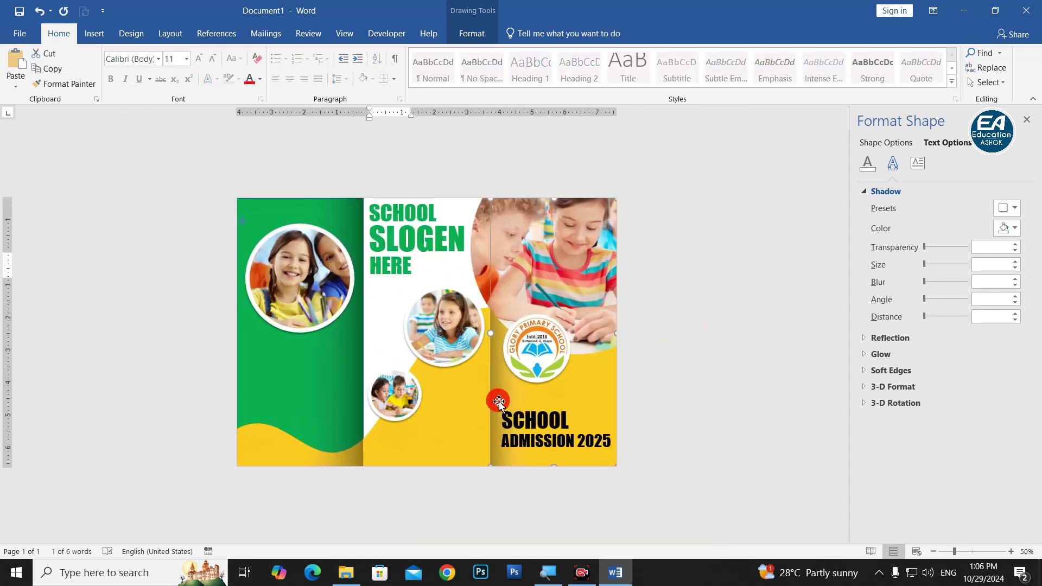
pyautogui.click(472, 33)
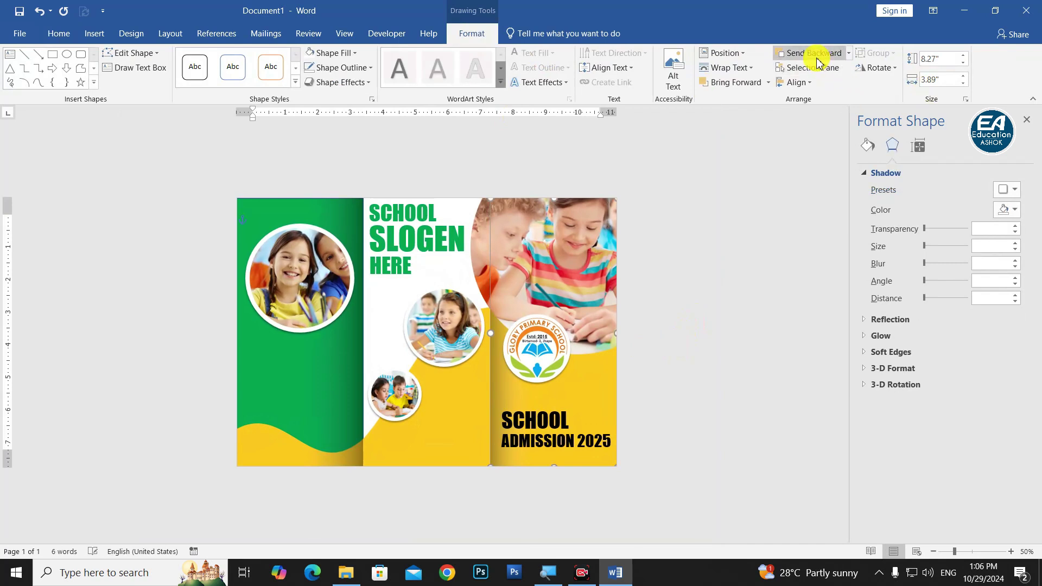
pyautogui.click(744, 89)
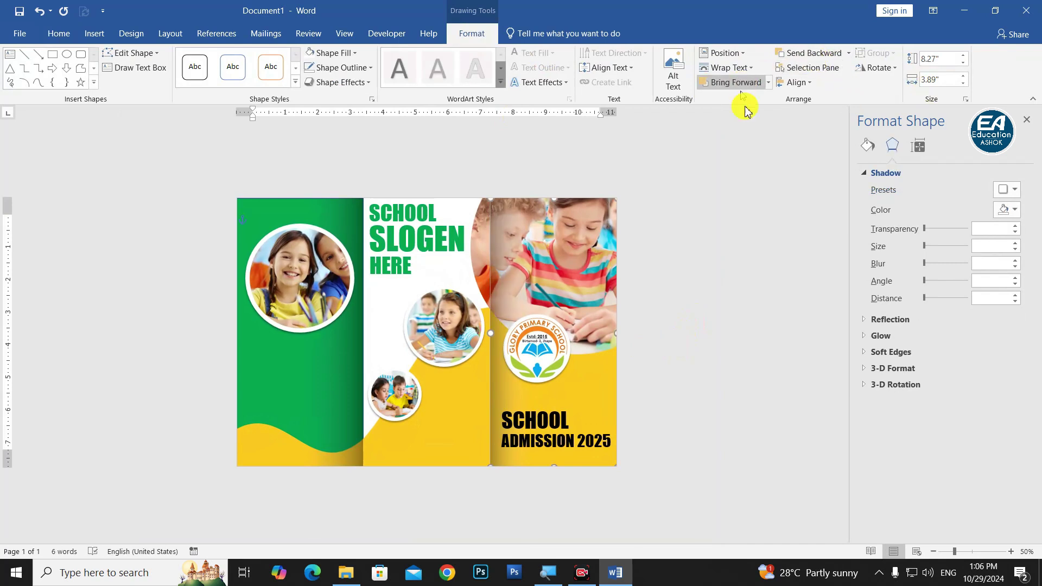
pyautogui.click(496, 281)
# Copy the HERE text box under the left circle photo, make its text white and move it up.
pyautogui.keyDown('ctrl'); pyautogui.scroll(-3, 498, 291); pyautogui.keyUp('ctrl')
pyautogui.keyDown('ctrl'); pyautogui.scroll(2, 584, 257); pyautogui.keyUp('ctrl')
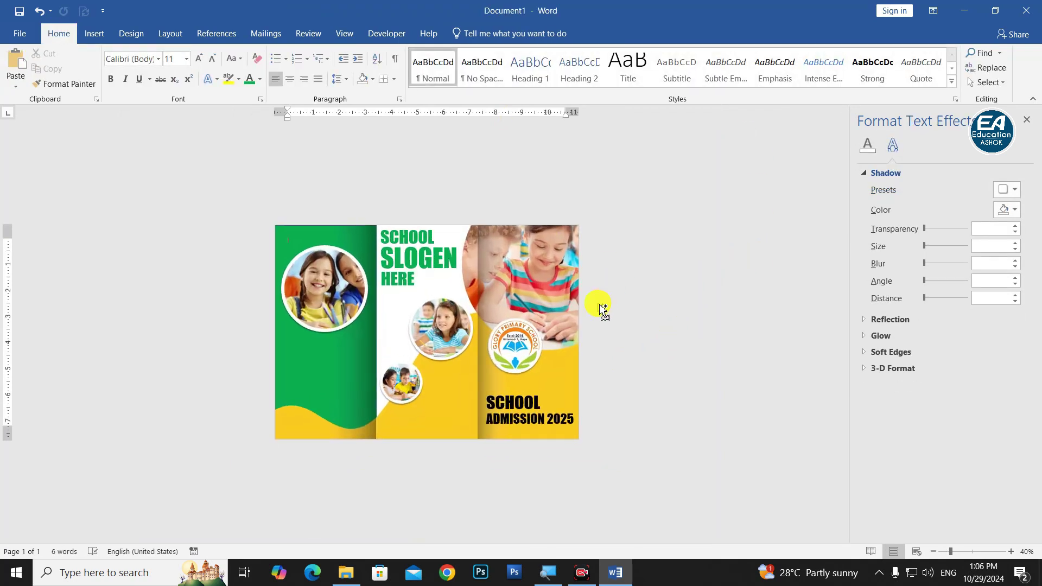
pyautogui.keyDown('ctrl'); pyautogui.scroll(1, 600, 304); pyautogui.keyUp('ctrl')
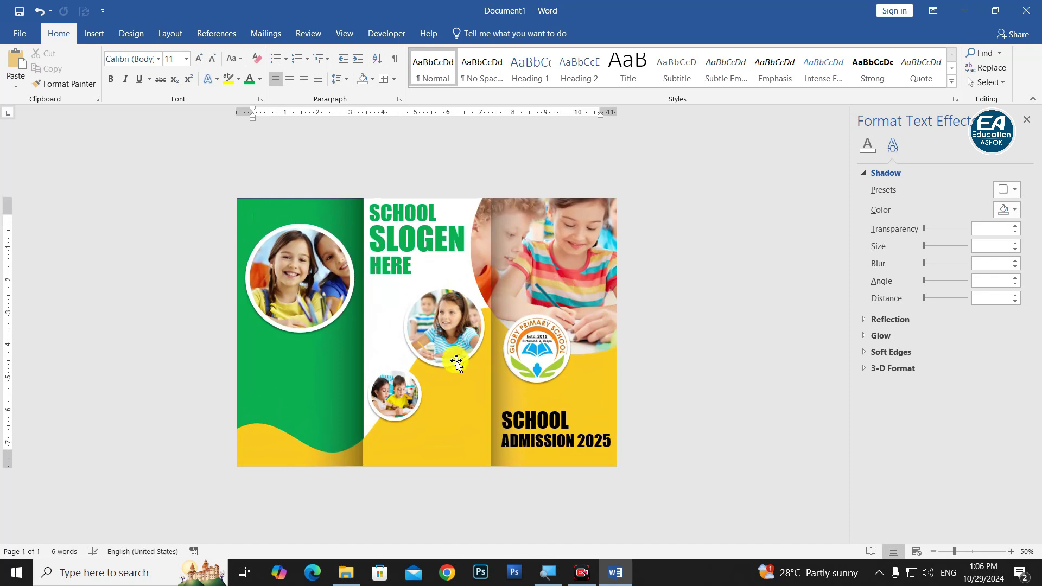
pyautogui.keyDown('ctrl'); pyautogui.scroll(1, 388, 342); pyautogui.keyUp('ctrl')
pyautogui.click(377, 266)
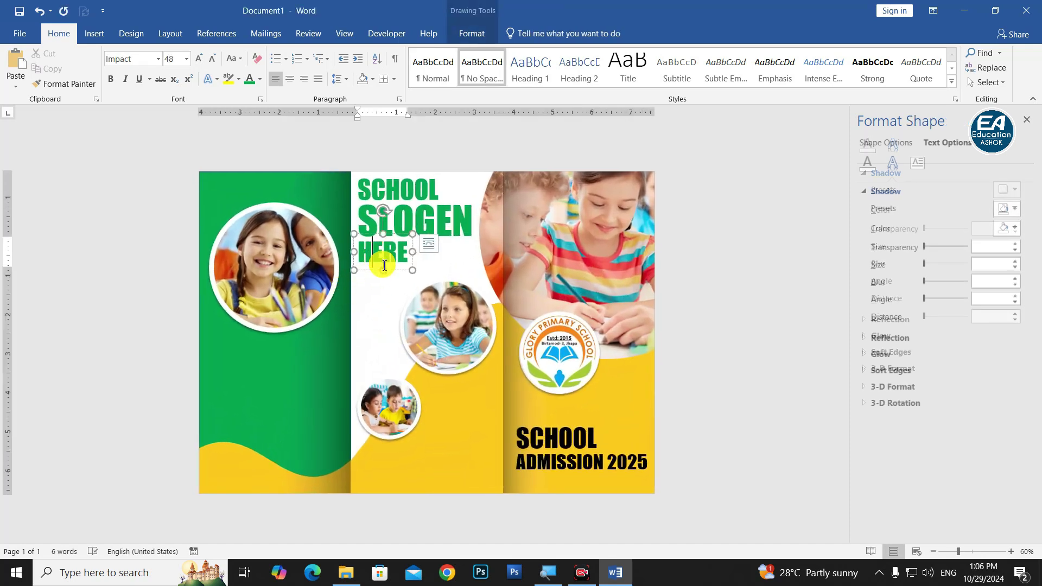
pyautogui.click(241, 350)
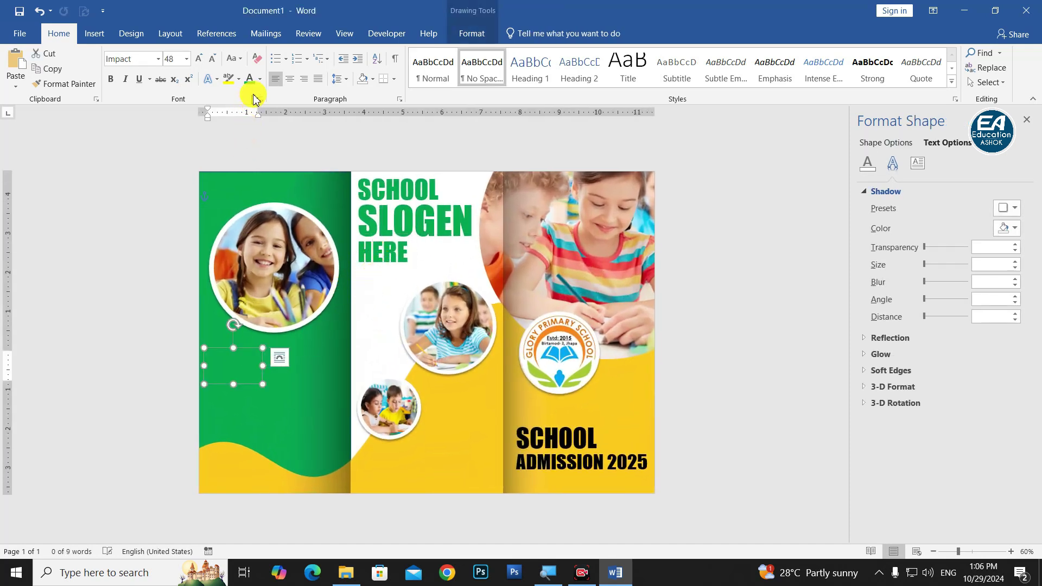
pyautogui.click(258, 81)
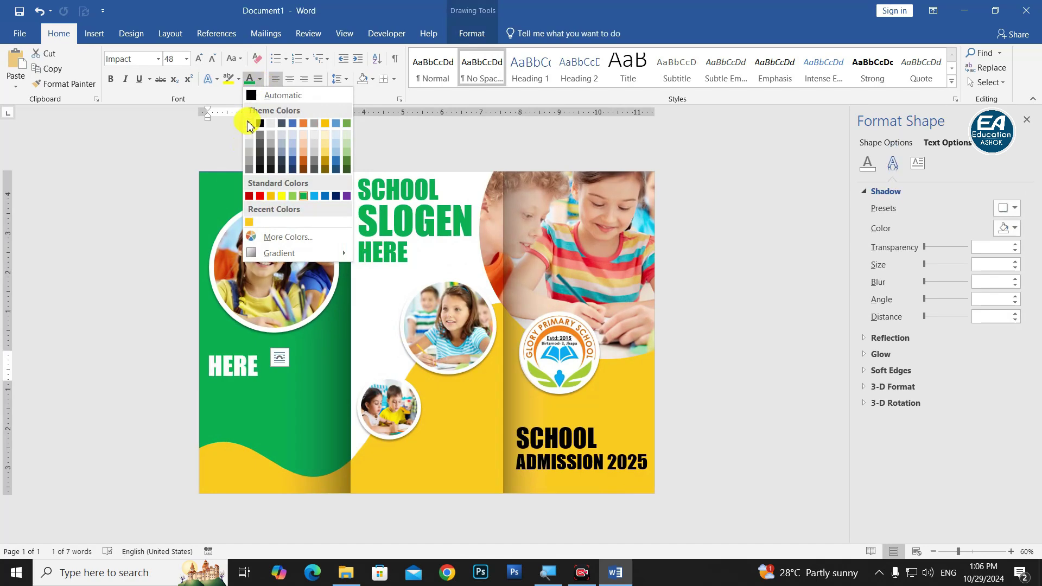
pyautogui.click(249, 126)
pyautogui.scroll(4, 299, 405)
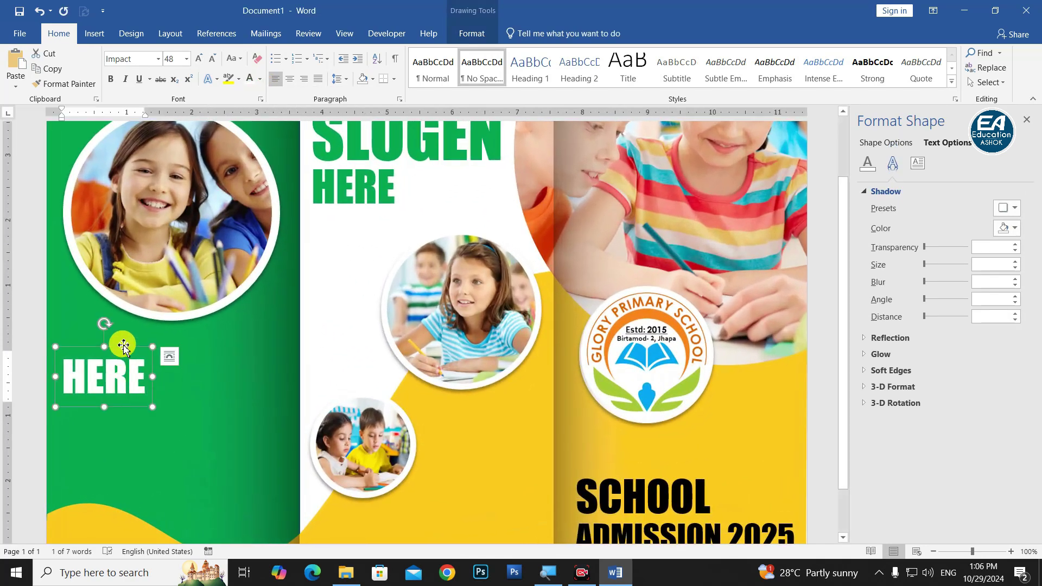
pyautogui.moveTo(123, 346); pyautogui.dragTo(123, 319)
# Change the text to 'About Here' at size 26 and underline it.
pyautogui.doubleClick(116, 350)
pyautogui.write('About')
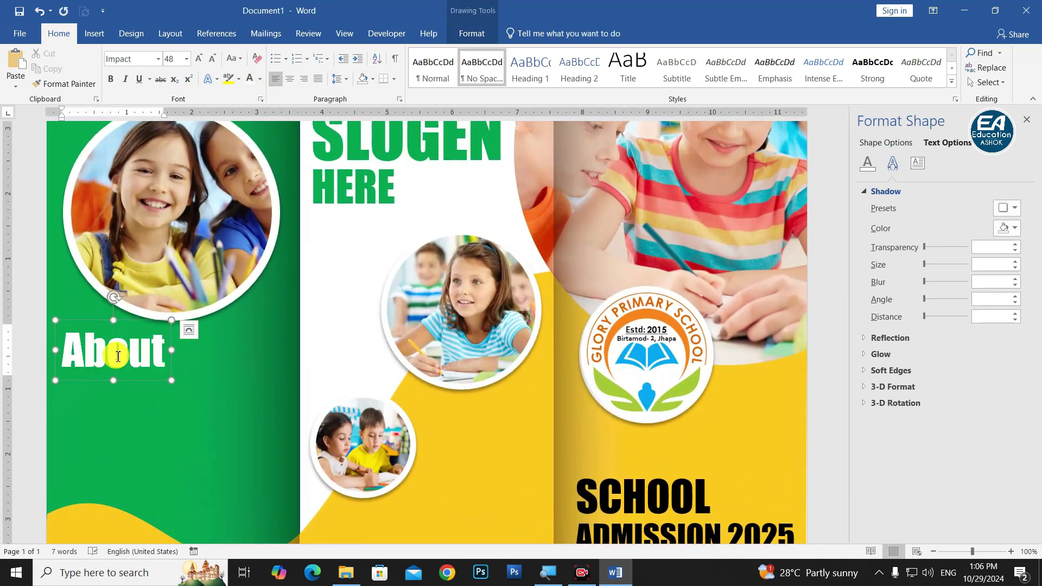
pyautogui.write(' Here')
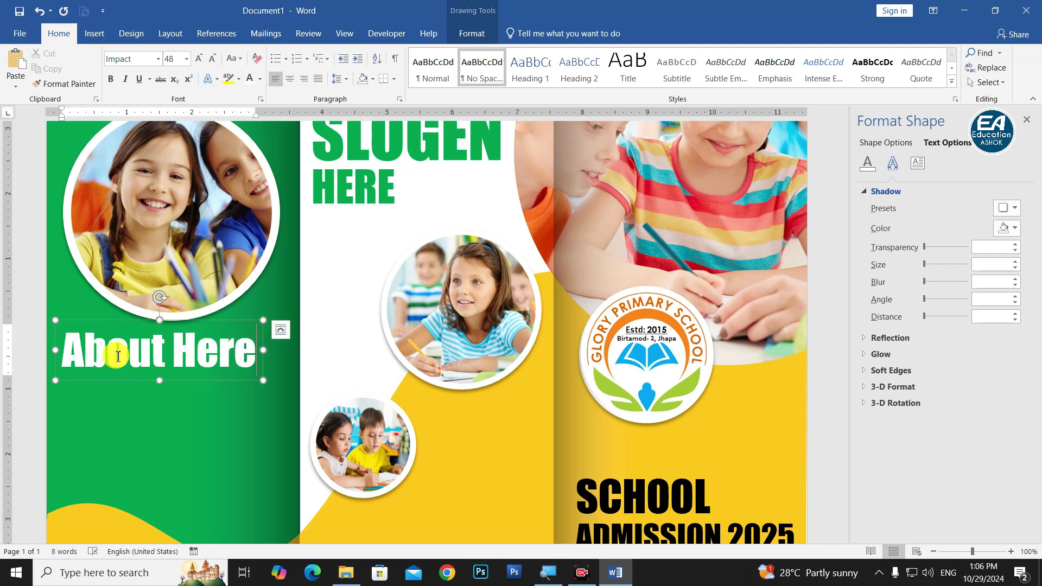
pyautogui.hotkey('ctrl', 'a')
pyautogui.click(212, 58)
pyautogui.click(212, 58)
pyautogui.click(212, 58)
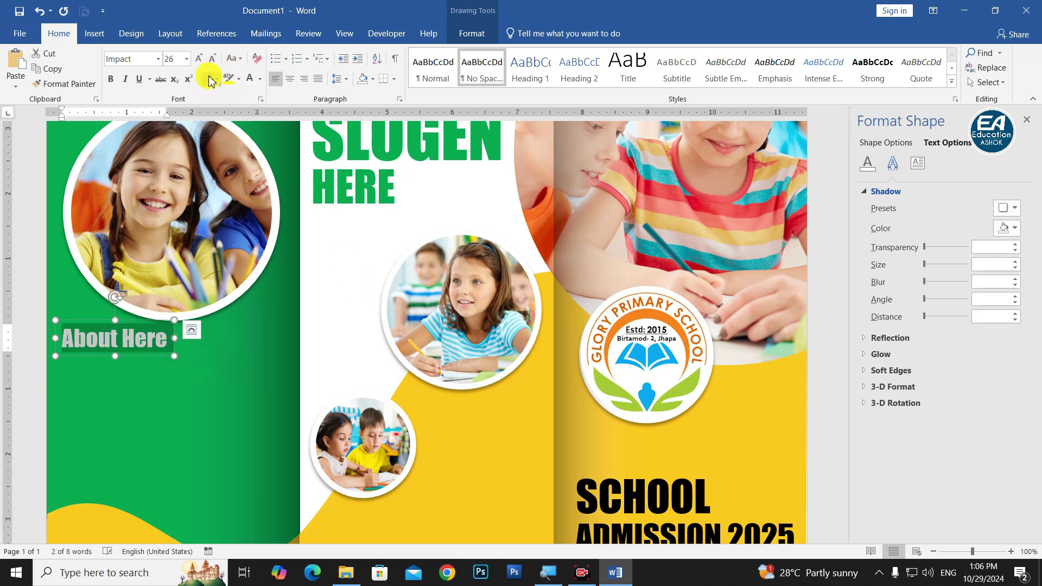
pyautogui.click(139, 80)
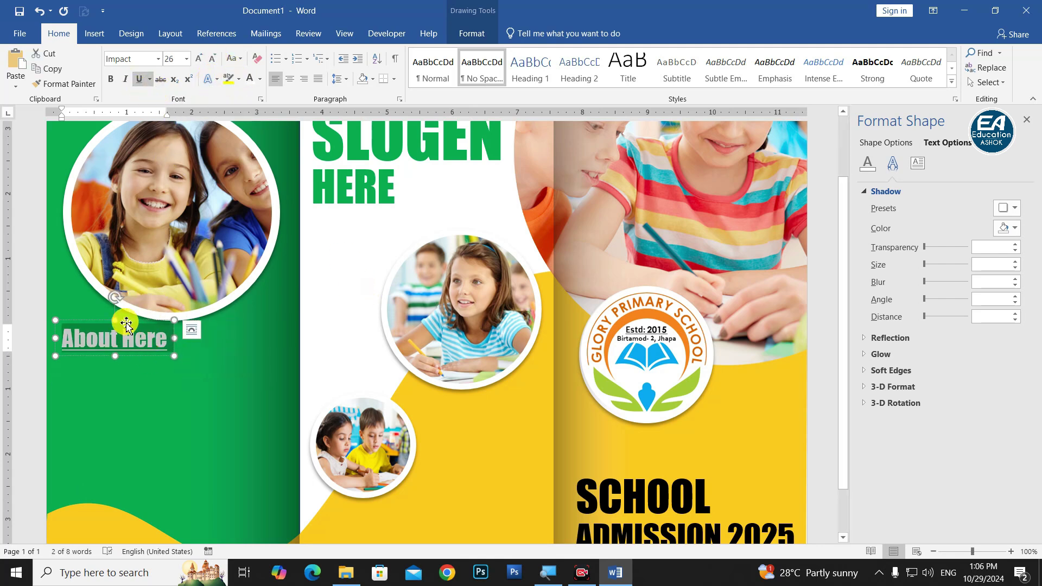
pyautogui.keyDown('ctrl'); pyautogui.scroll(-5, 419, 316); pyautogui.keyUp('ctrl')
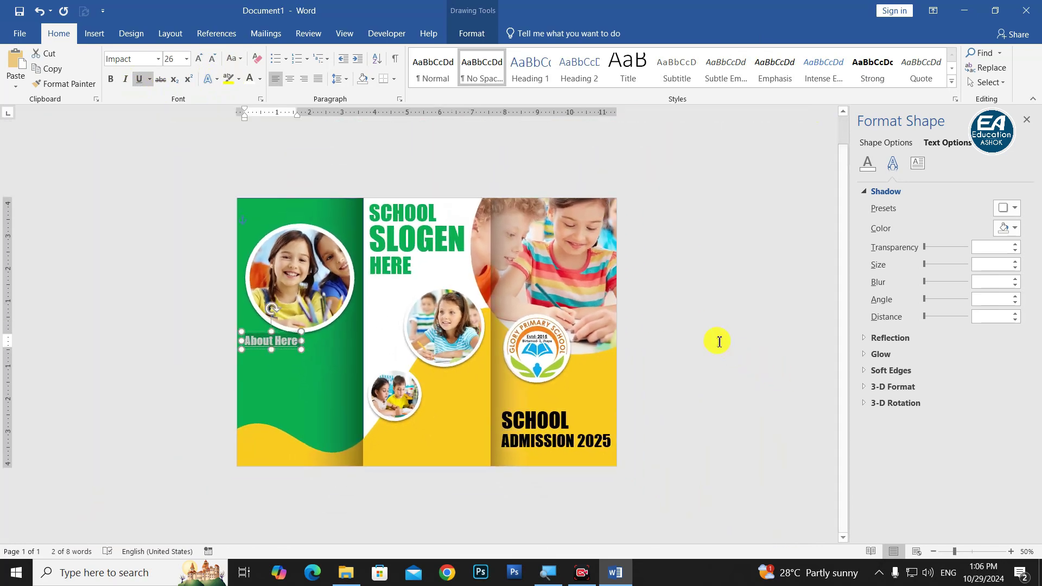
pyautogui.click(719, 341)
pyautogui.keyDown('ctrl'); pyautogui.scroll(2, 289, 360); pyautogui.keyUp('ctrl')
pyautogui.keyDown('ctrl'); pyautogui.scroll(1, 234, 406); pyautogui.keyUp('ctrl')
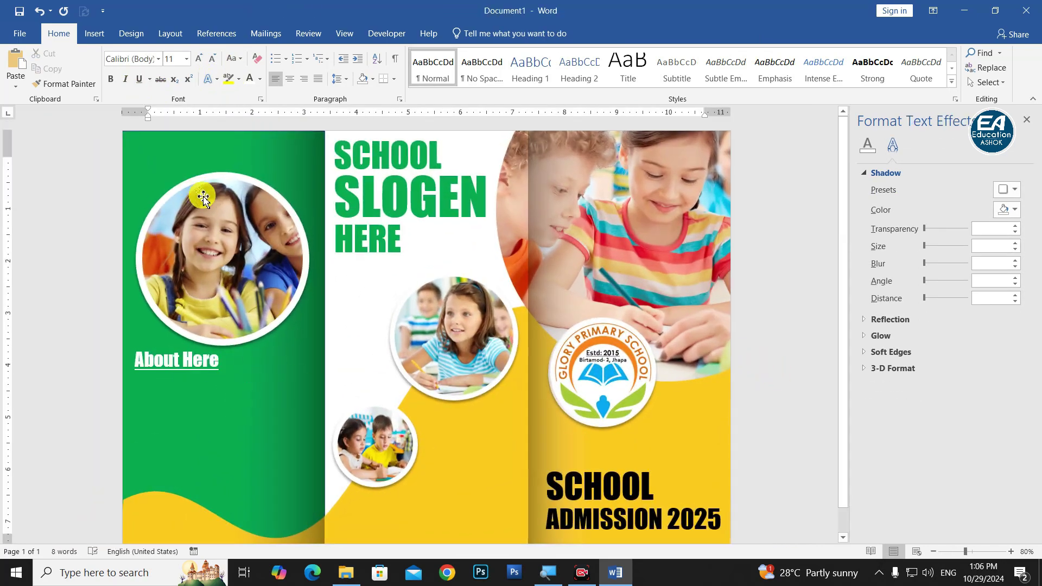
# Set the green background panel's shape fill to No Fill.
pyautogui.click(292, 158)
pyautogui.click(470, 33)
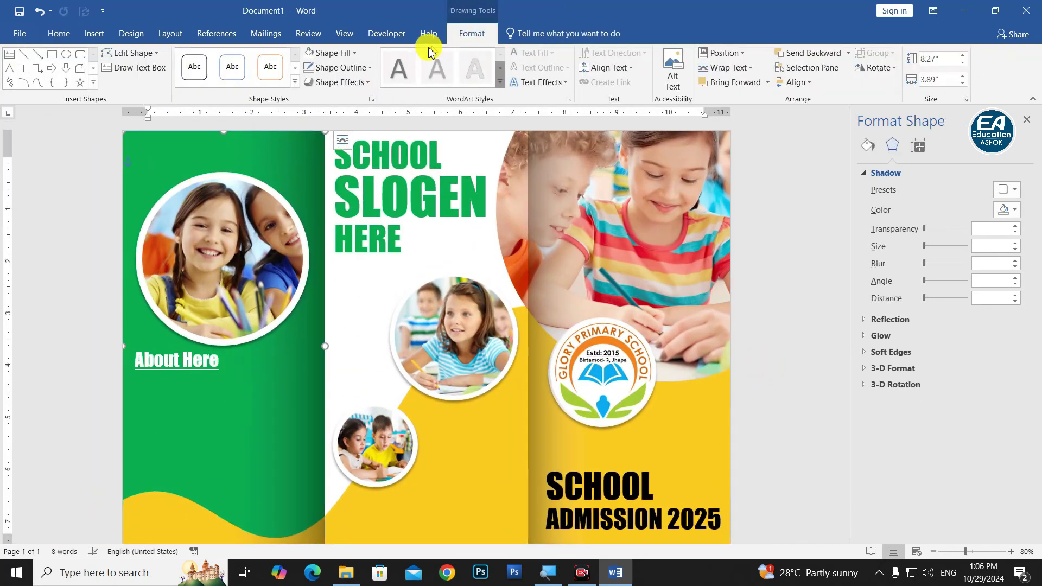
pyautogui.click(353, 55)
pyautogui.click(344, 207)
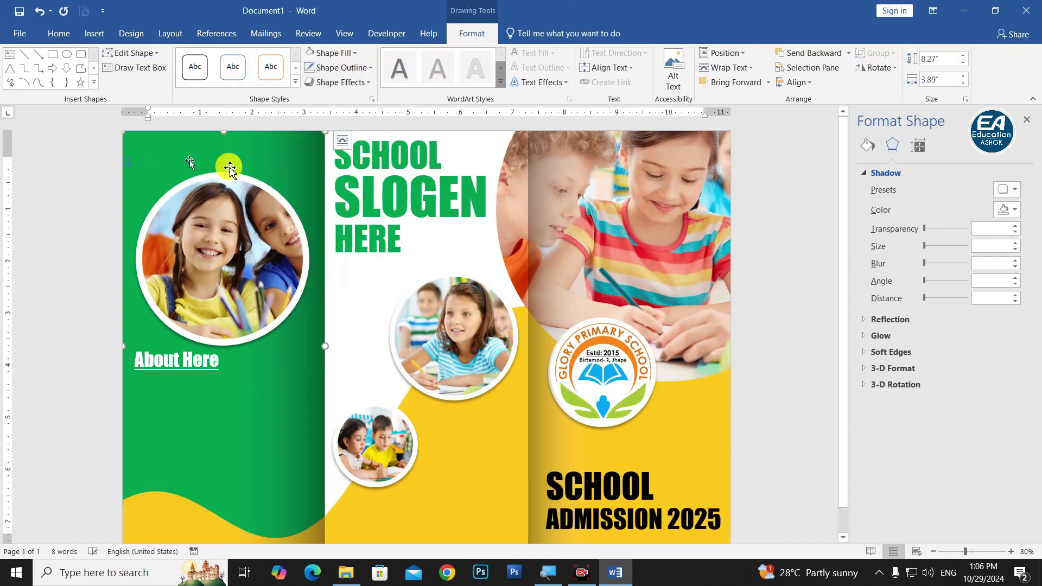
# Select Rectangle 7 in the Selection Pane, then close the Selection and Format Shape panes.
pyautogui.click(812, 67)
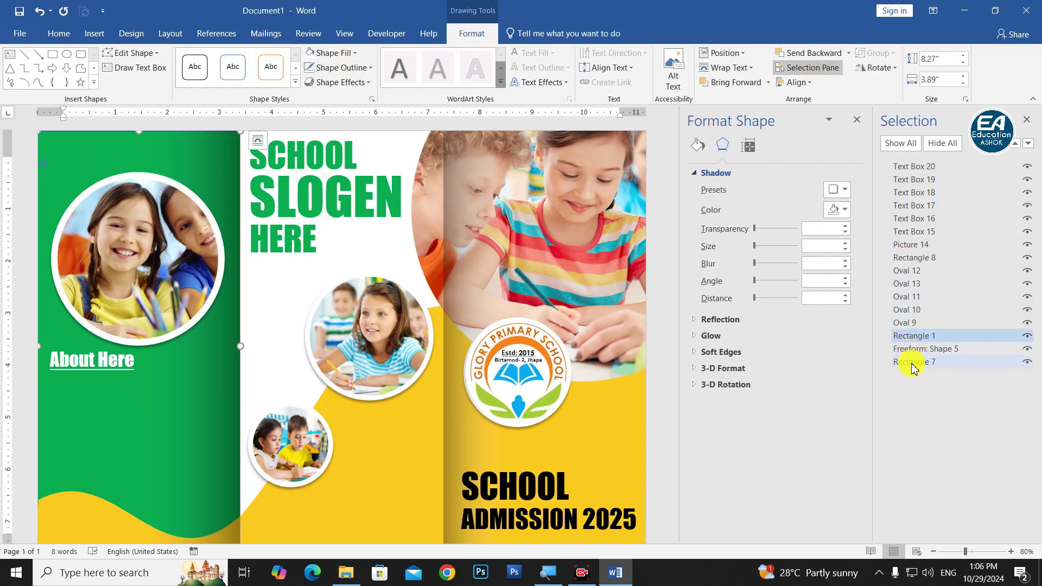
pyautogui.click(912, 367)
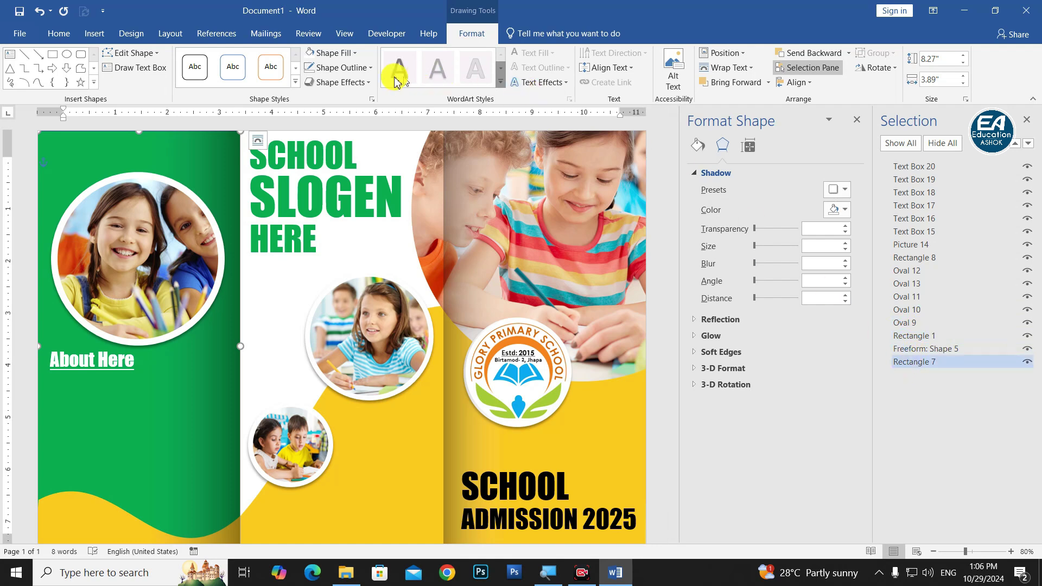
pyautogui.click(1025, 118)
pyautogui.click(1027, 121)
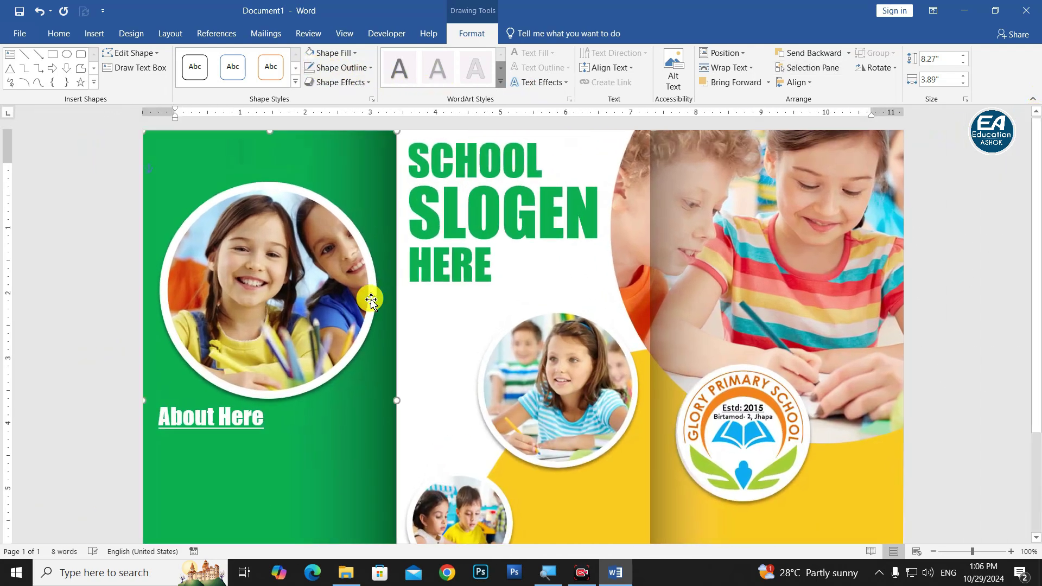
pyautogui.scroll(-5, 365, 372)
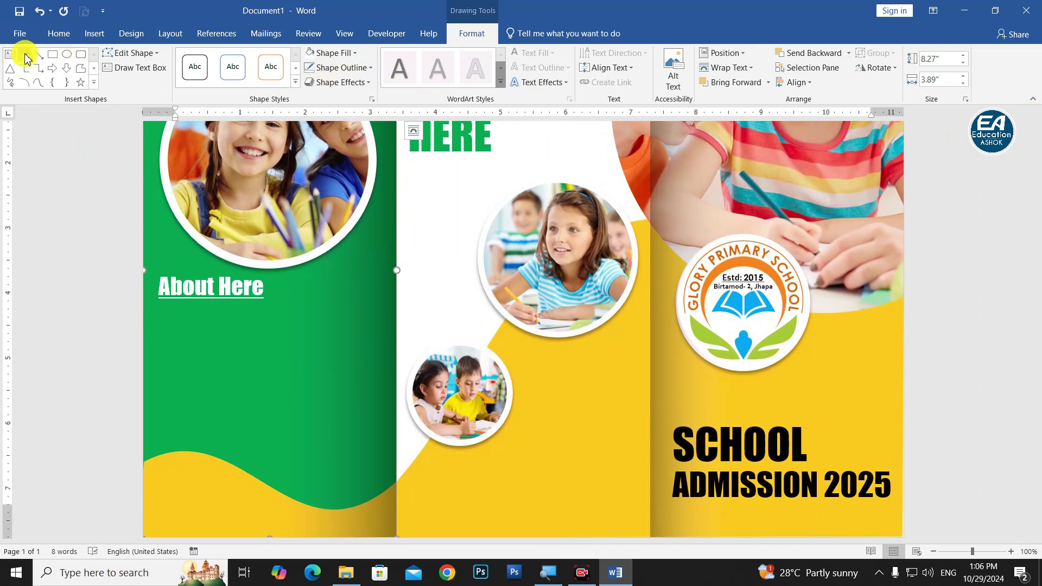
# Draw a 2.38" x 3.26" text box beneath the About Here heading and nudge it into place.
pyautogui.click(11, 55)
pyautogui.moveTo(161, 314); pyautogui.dragTo(373, 468)
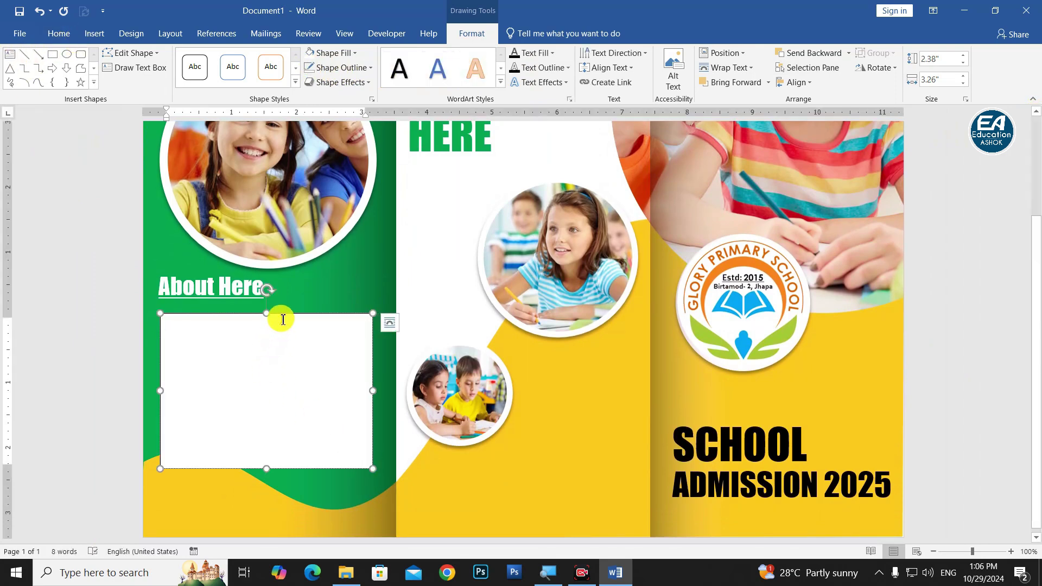
pyautogui.moveTo(282, 317); pyautogui.dragTo(279, 307)
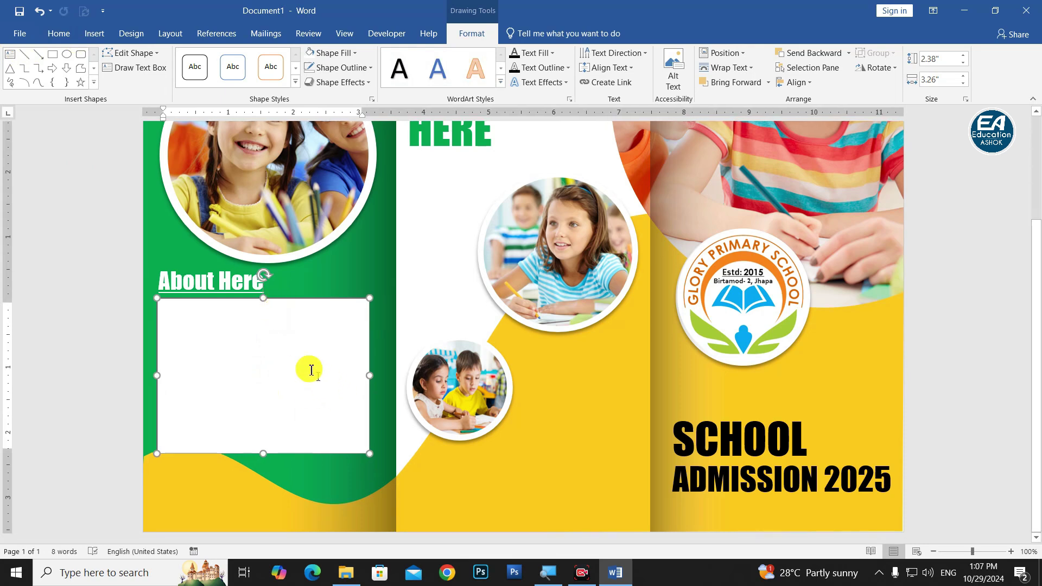
# Copy the first Lorem Ipsum paragraph from the Notepad file and paste it into the empty Word text box.
pyautogui.click(964, 11)
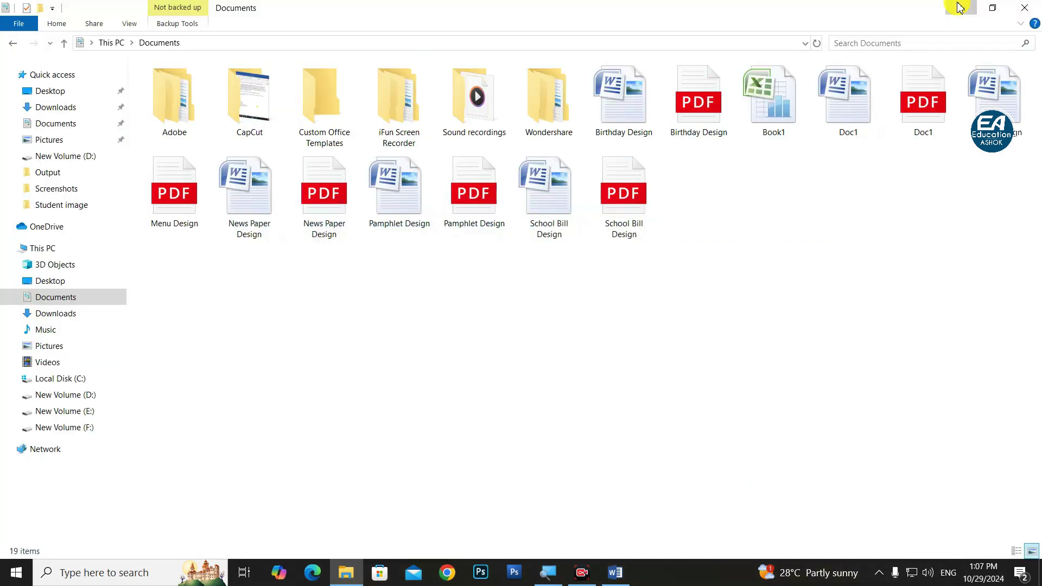
pyautogui.click(964, 8)
pyautogui.doubleClick(79, 227)
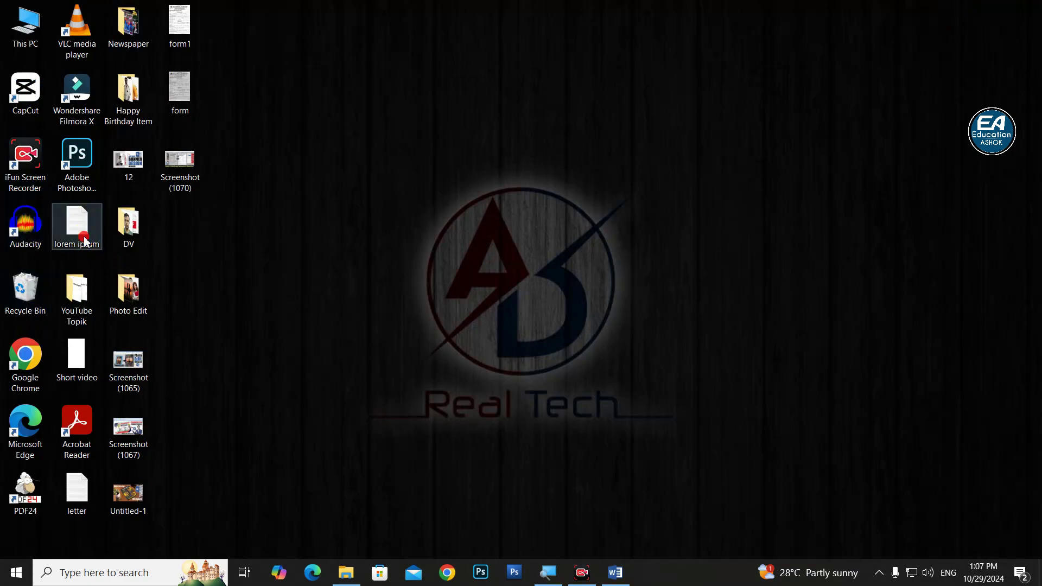
pyautogui.moveTo(247, 316); pyautogui.dragTo(156, 23)
pyautogui.hotkey('ctrl', 'c')
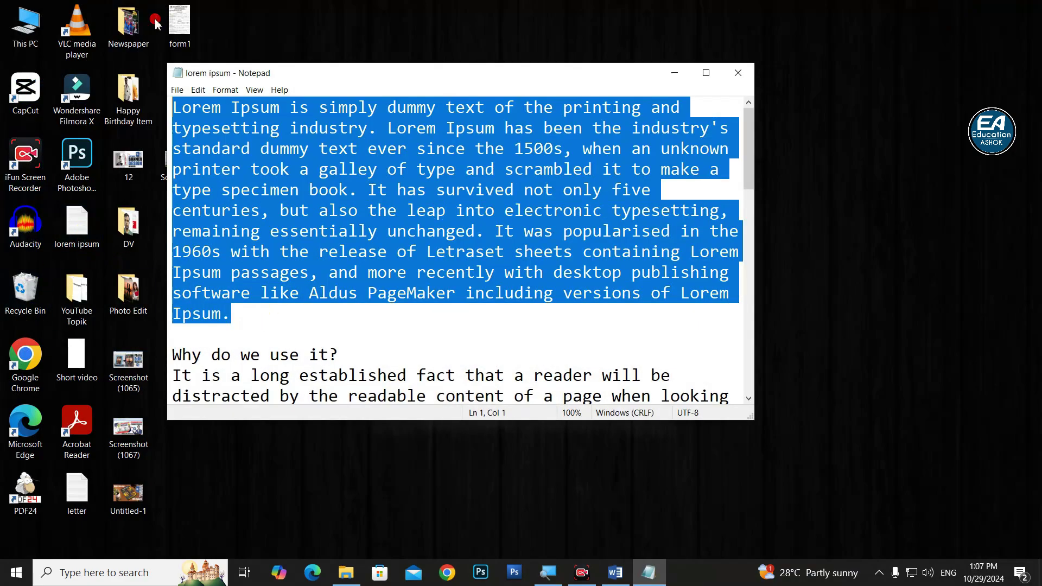
pyautogui.hotkey('alt', 'Tab')
pyautogui.hotkey('alt', 'Tab')
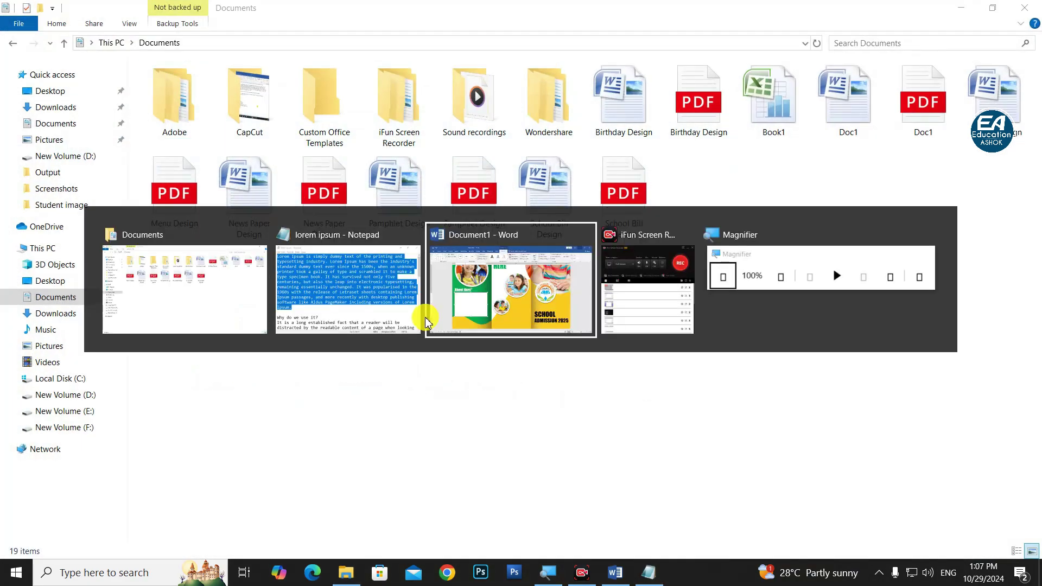
pyautogui.hotkey('ctrl', 'v')
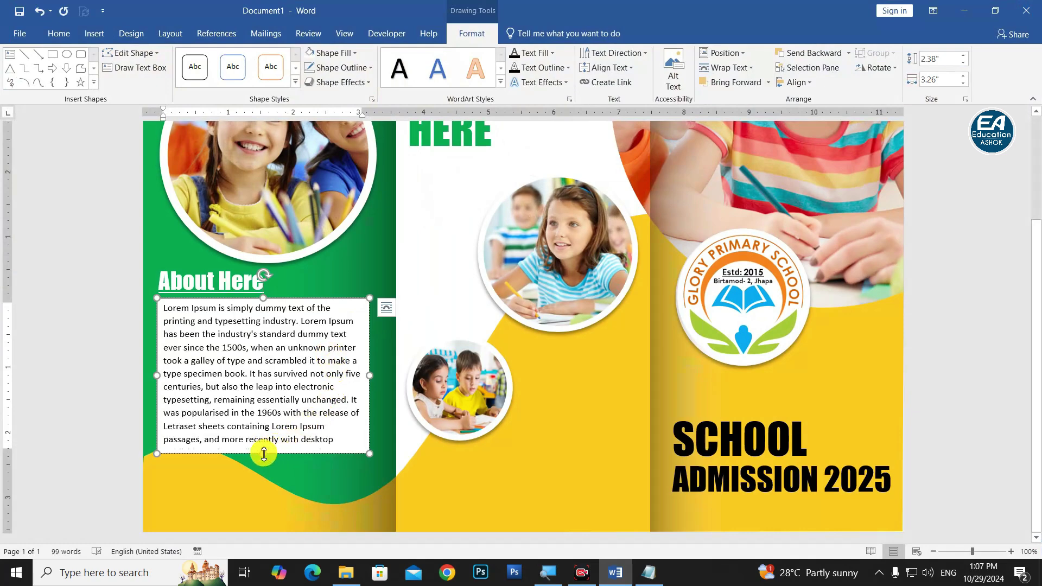
# Shorten the paragraph box to fit its text and remove its white fill.
pyautogui.moveTo(263, 453); pyautogui.dragTo(266, 440)
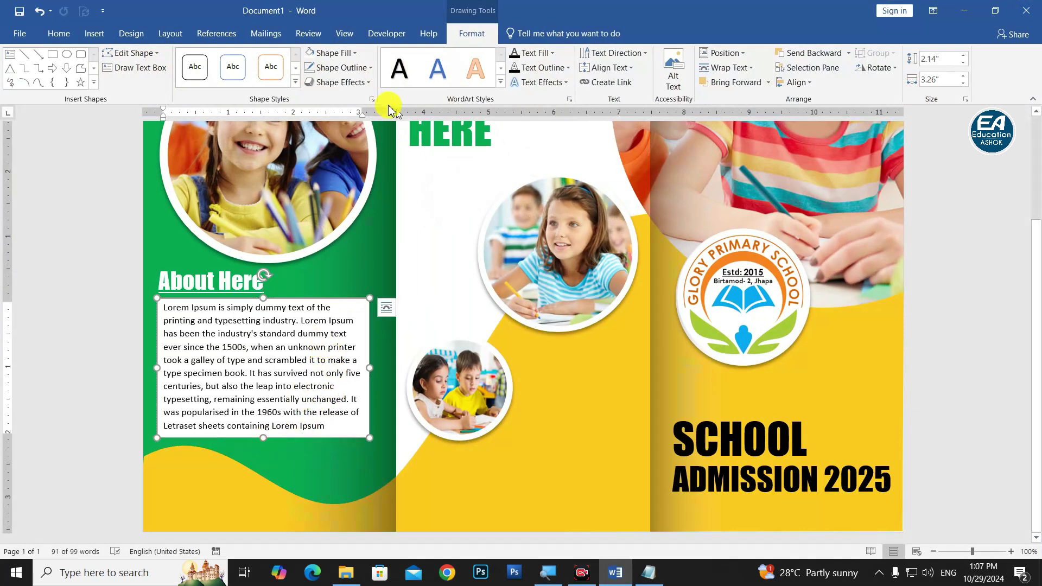
pyautogui.click(340, 67)
pyautogui.click(332, 53)
pyautogui.click(332, 53)
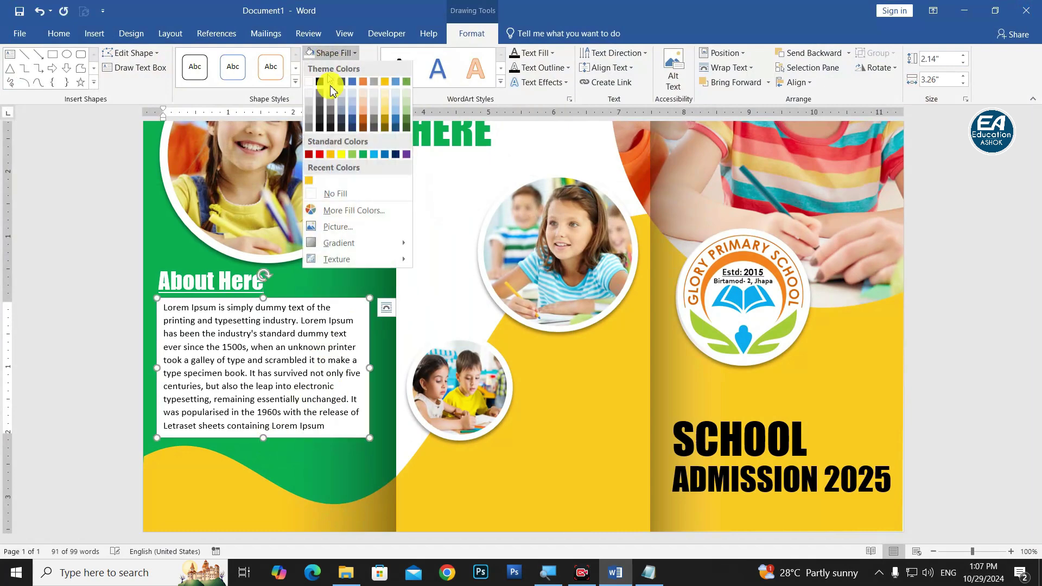
pyautogui.click(328, 194)
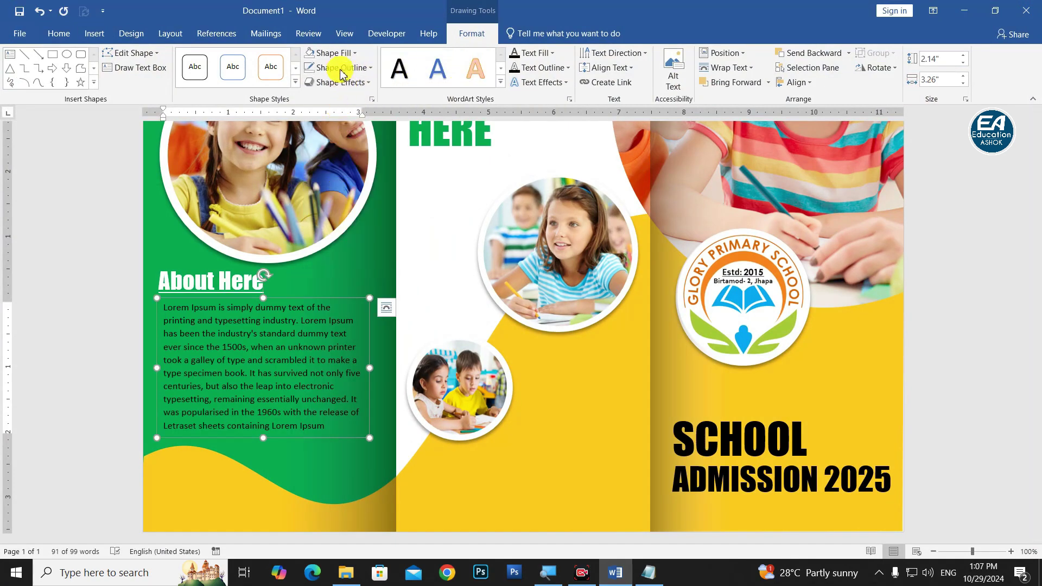
# Make the paragraph text white and the About Here heading gold.
pyautogui.click(530, 55)
pyautogui.click(514, 197)
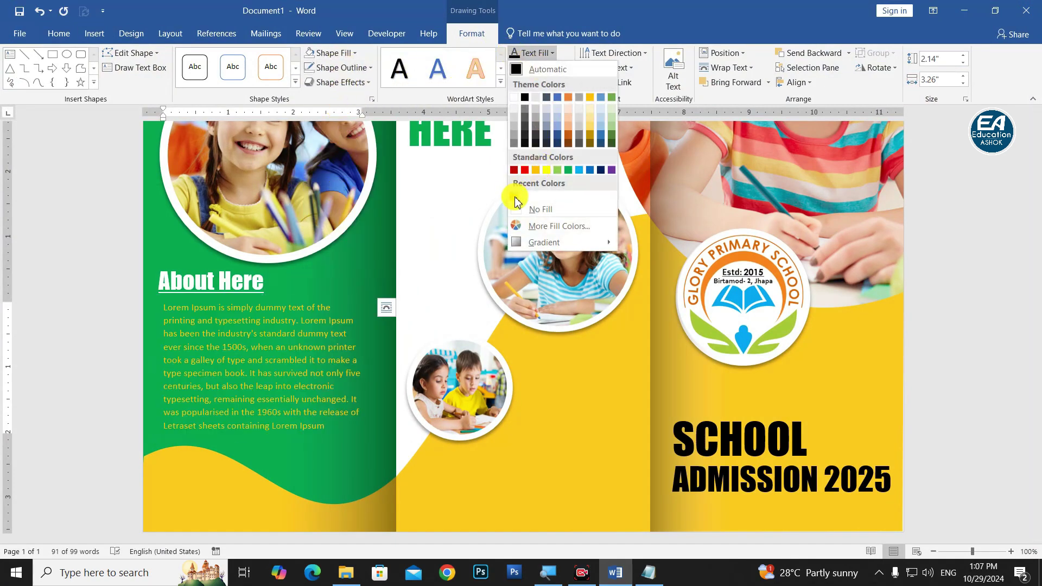
pyautogui.click(514, 97)
pyautogui.click(177, 281)
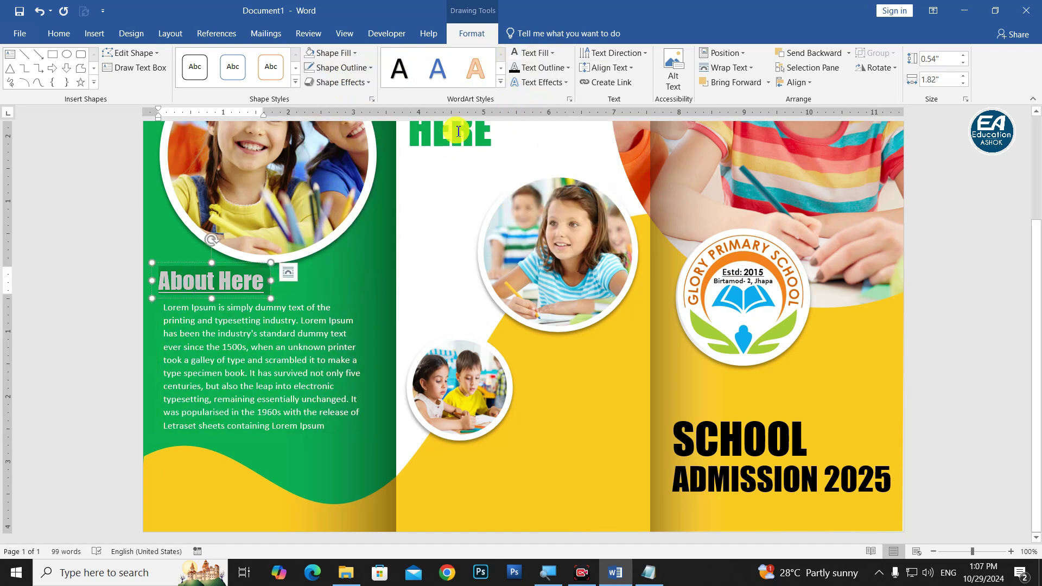
pyautogui.click(552, 52)
pyautogui.click(514, 197)
pyautogui.click(282, 313)
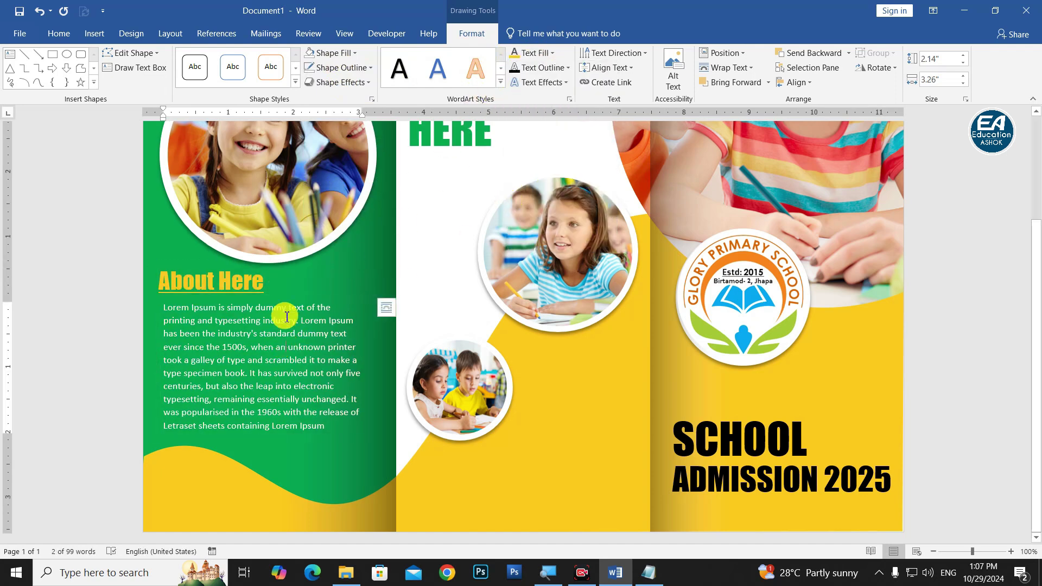
pyautogui.keyDown('ctrl'); pyautogui.scroll(1, 305, 308); pyautogui.keyUp('ctrl')
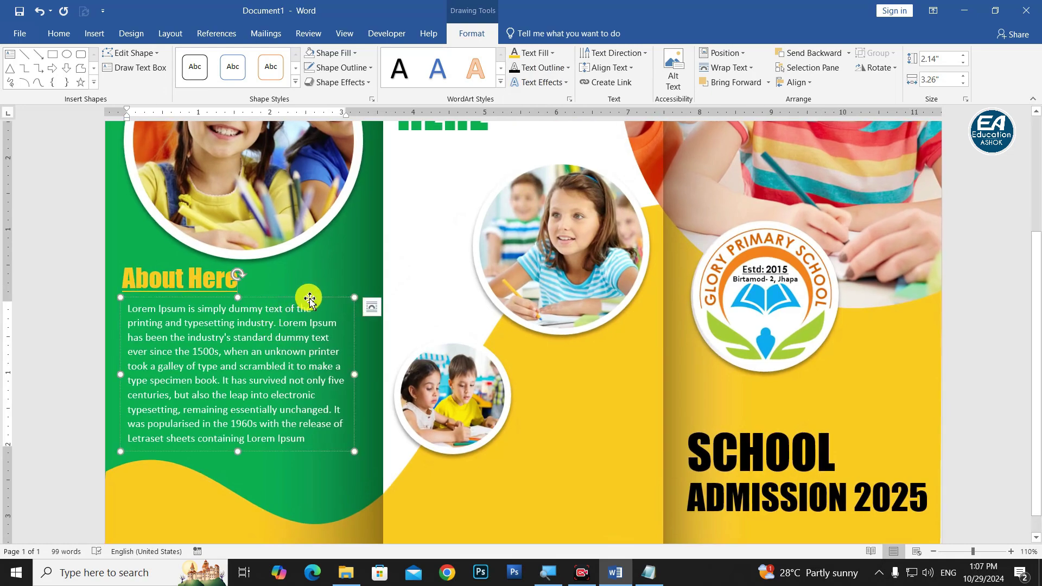
pyautogui.keyDown('ctrl'); pyautogui.scroll(-4, 304, 342); pyautogui.keyUp('ctrl')
pyautogui.keyDown('ctrl'); pyautogui.scroll(-2, 326, 413); pyautogui.keyUp('ctrl')
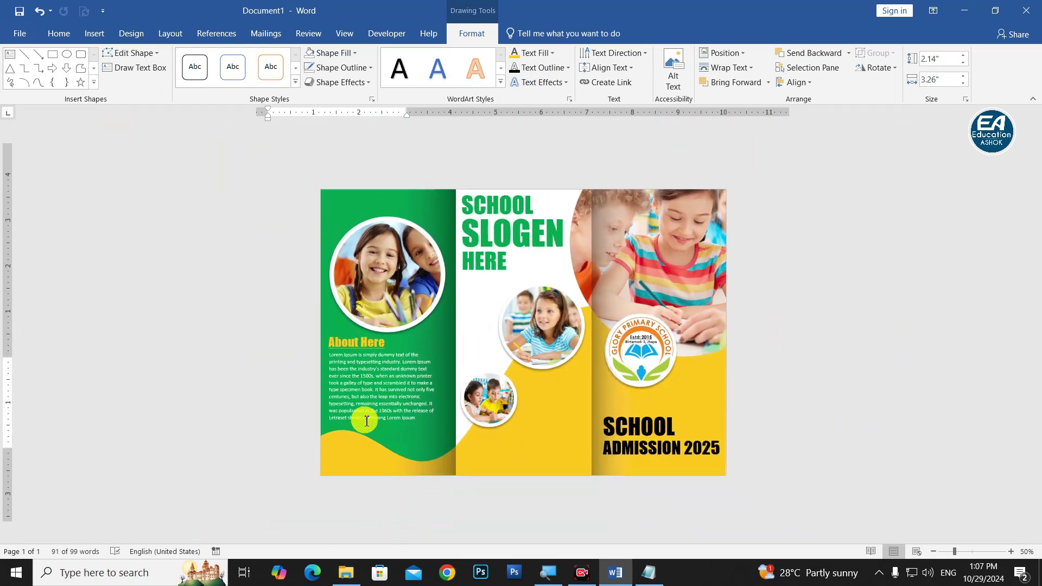
pyautogui.keyDown('ctrl'); pyautogui.scroll(1, 367, 421); pyautogui.keyUp('ctrl')
# Insert the WhatsApp QR code picture into the brochure.
pyautogui.click(350, 411)
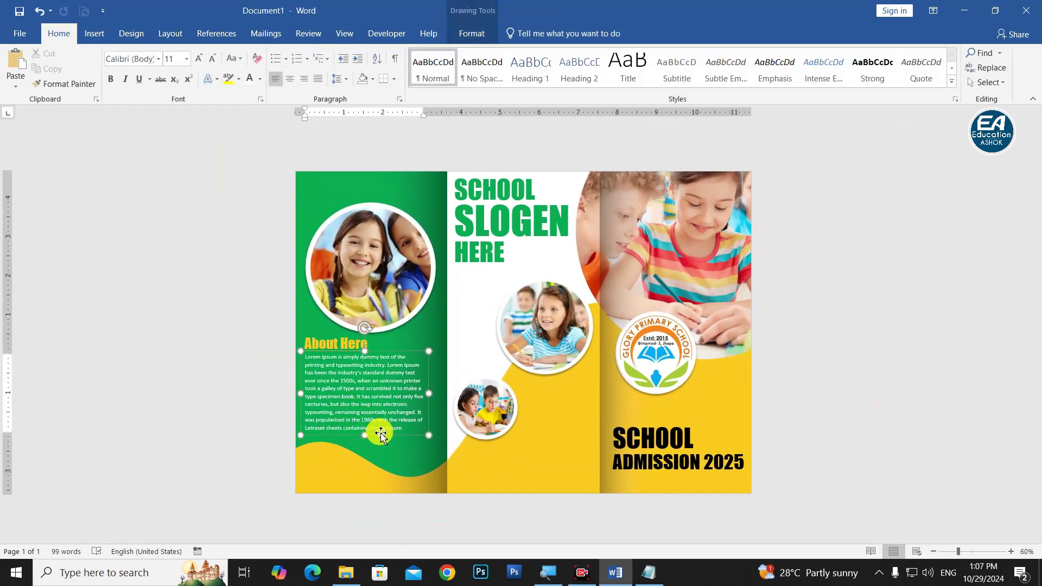
pyautogui.click(942, 411)
pyautogui.keyDown('ctrl'); pyautogui.scroll(2, 601, 414); pyautogui.keyUp('ctrl')
pyautogui.scroll(-1, 569, 481)
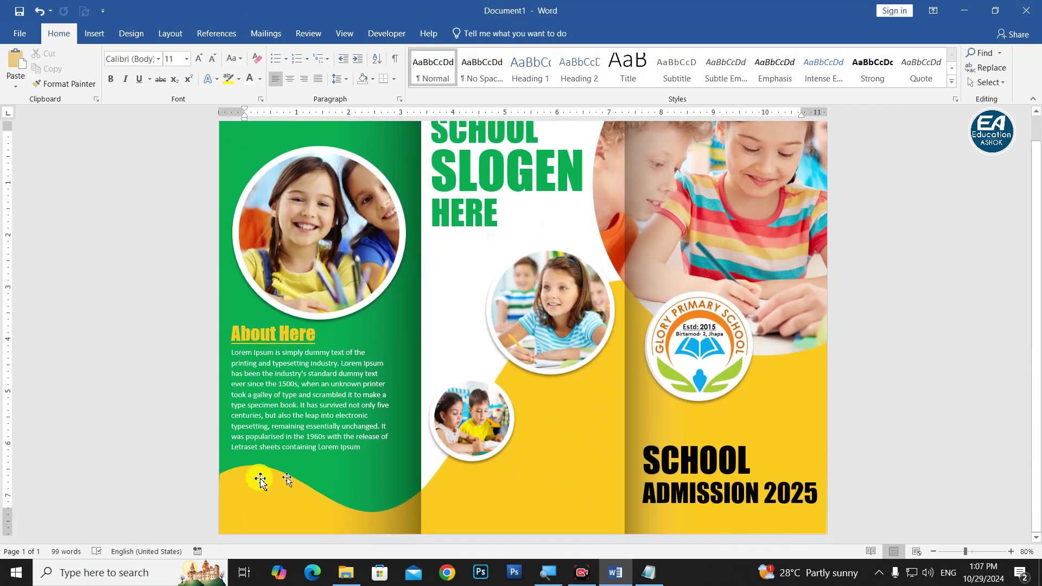
pyautogui.click(94, 33)
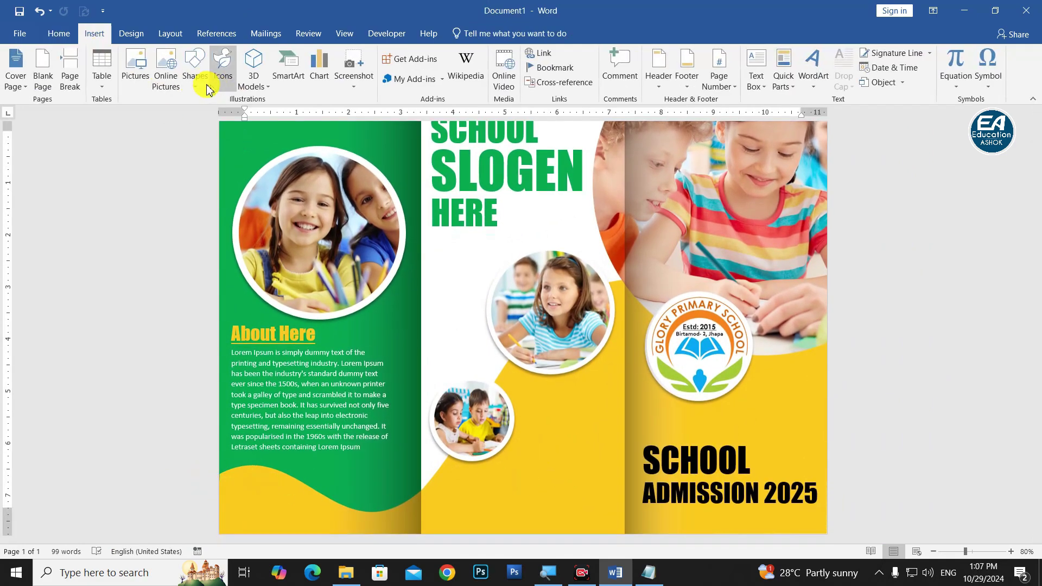
pyautogui.click(135, 78)
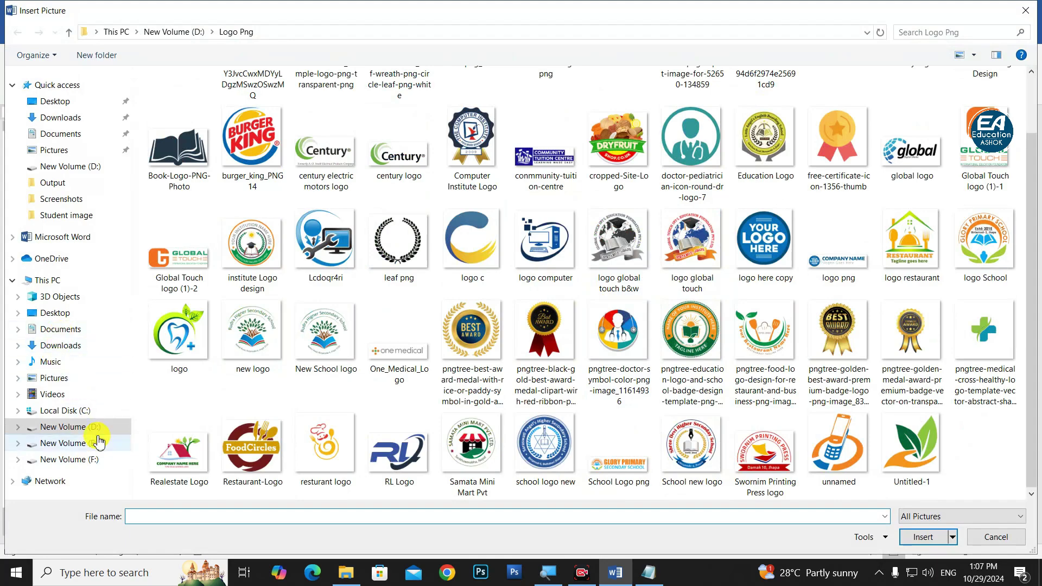
pyautogui.scroll(10, 540, 380)
pyautogui.scroll(-10, 541, 380)
pyautogui.doubleClick(255, 442)
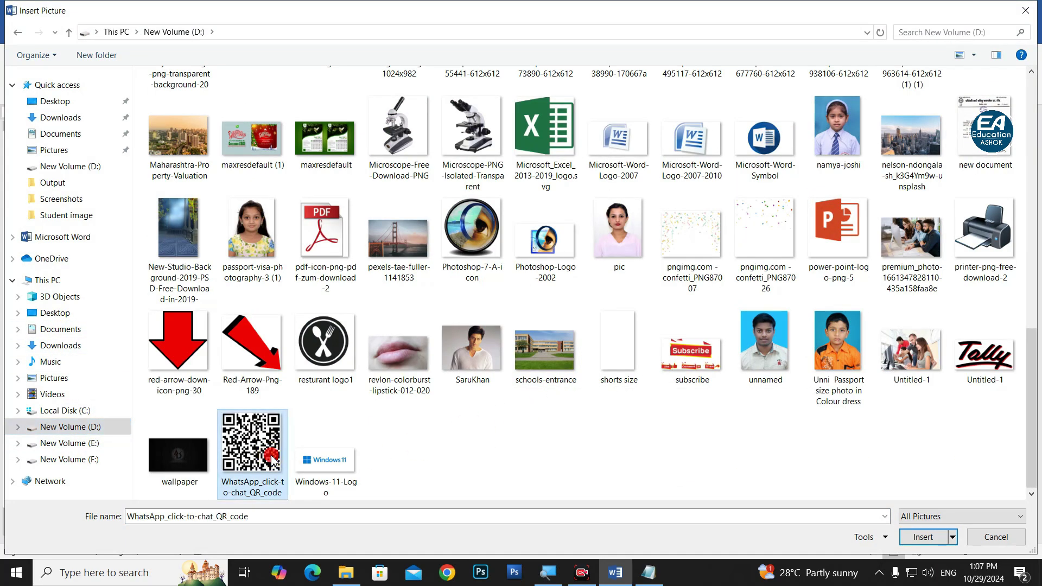
# Set the QR code to In Front of Text and shrink it to a 0.94" square bottom-left.
pyautogui.click(685, 76)
pyautogui.click(721, 194)
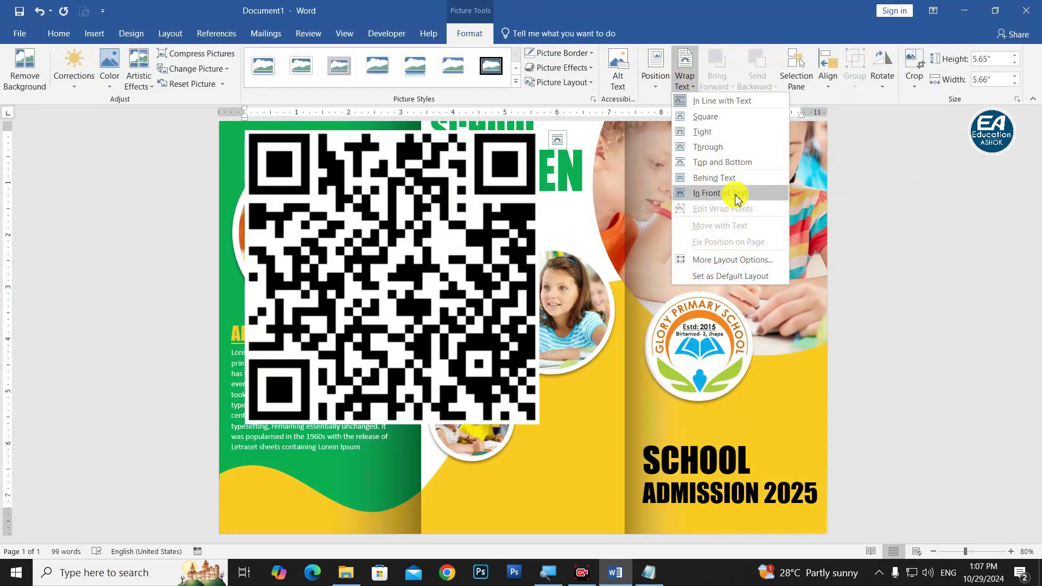
pyautogui.moveTo(541, 425)
pyautogui.mouseDown()
pyautogui.moveTo(274, 162)
pyautogui.moveTo(258, 496)
pyautogui.moveTo(282, 527)
pyautogui.mouseUp()
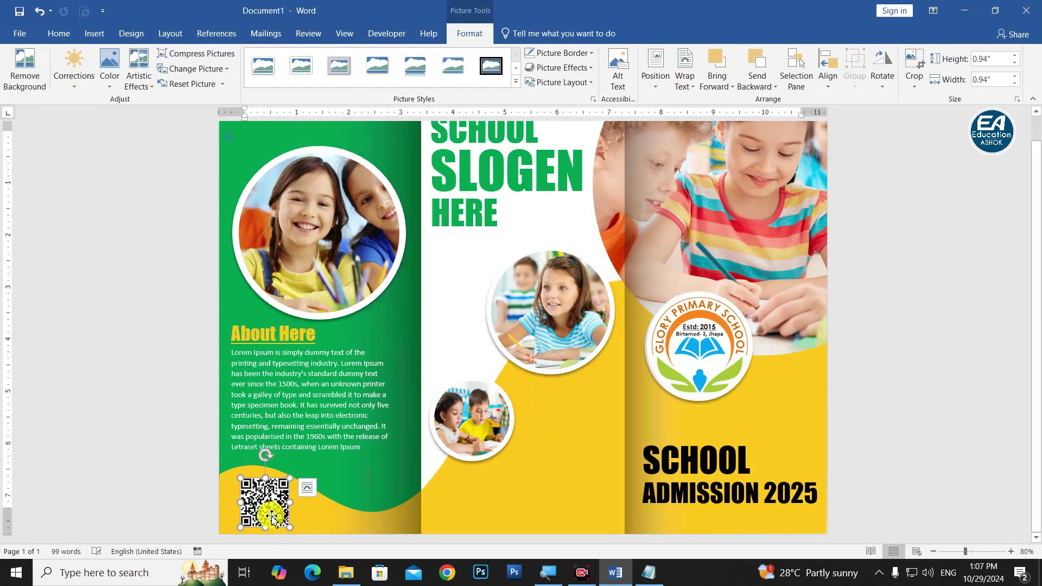
pyautogui.click(1017, 437)
# Copy the About Here box to the middle panel's bottom as a black phone number and 'Phone:-' label.
pyautogui.click(292, 333)
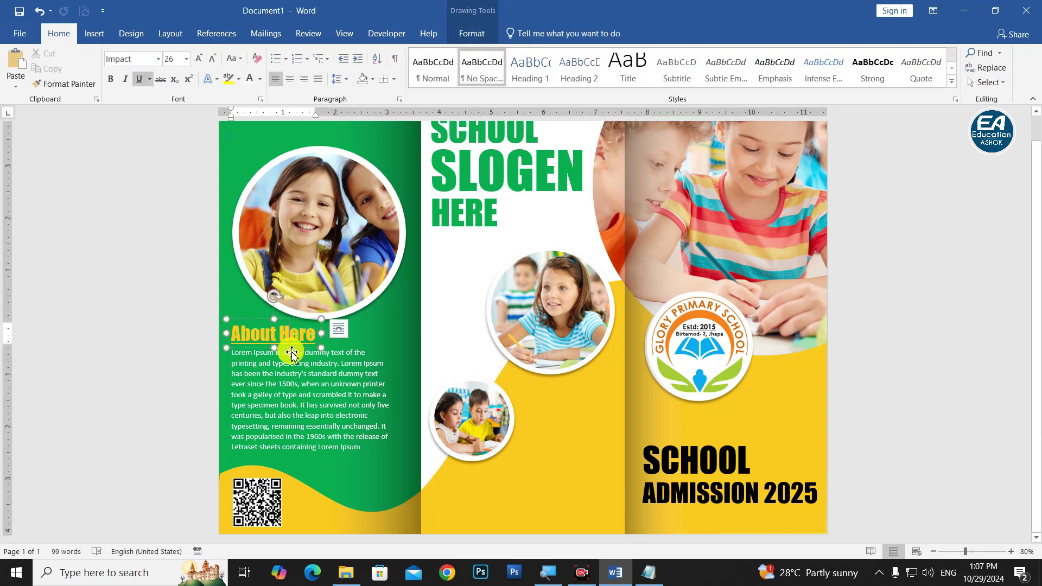
pyautogui.moveTo(293, 353); pyautogui.dragTo(518, 521)
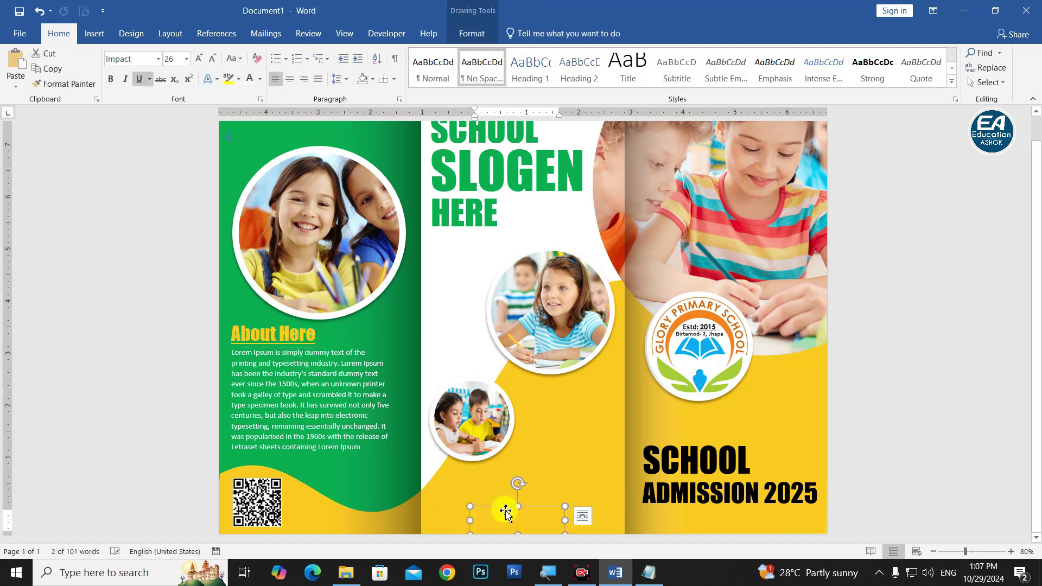
pyautogui.click(249, 80)
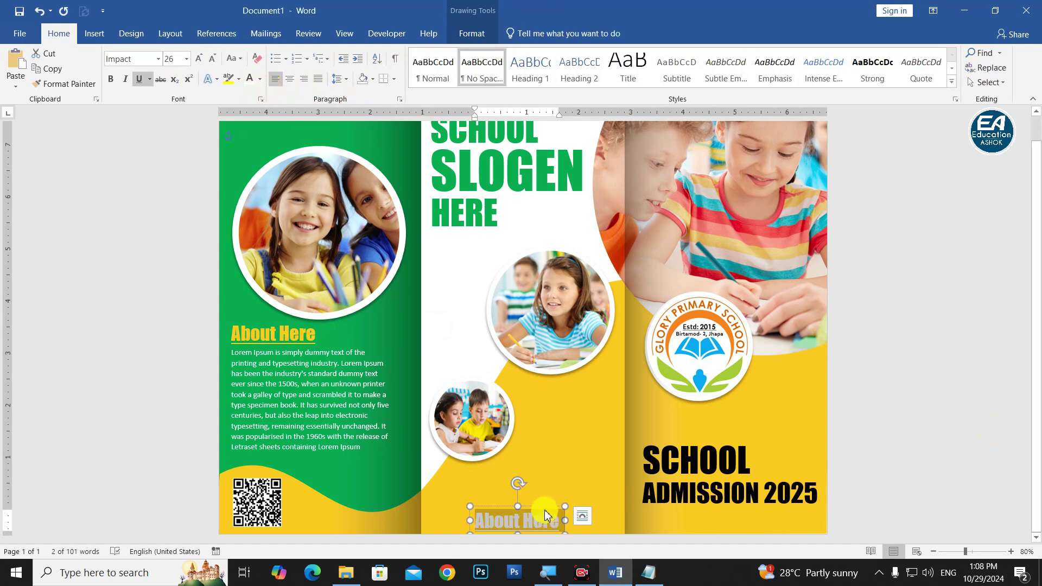
pyautogui.moveTo(546, 514); pyautogui.dragTo(526, 503)
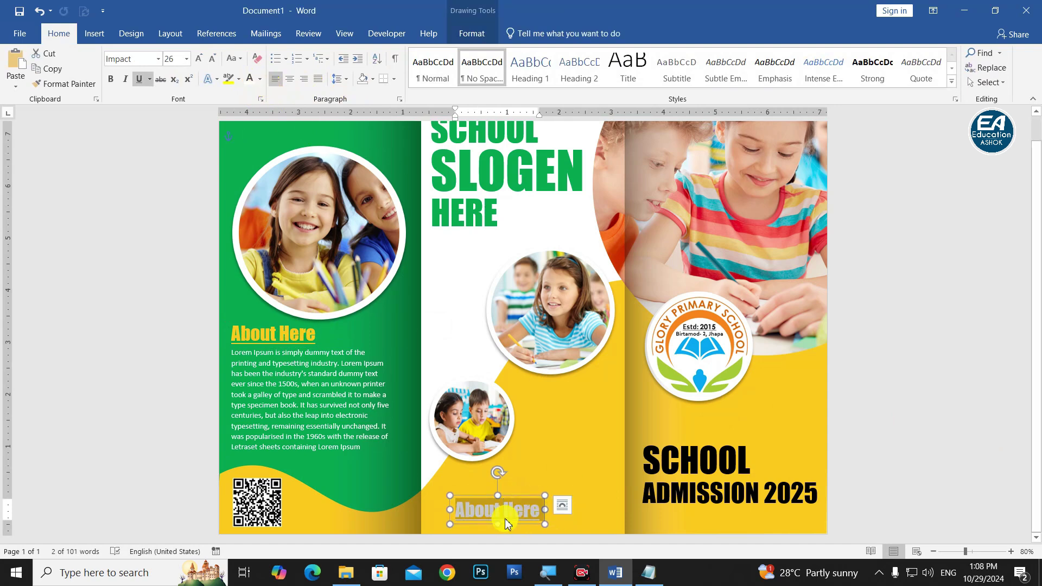
pyautogui.click(260, 79)
pyautogui.click(285, 107)
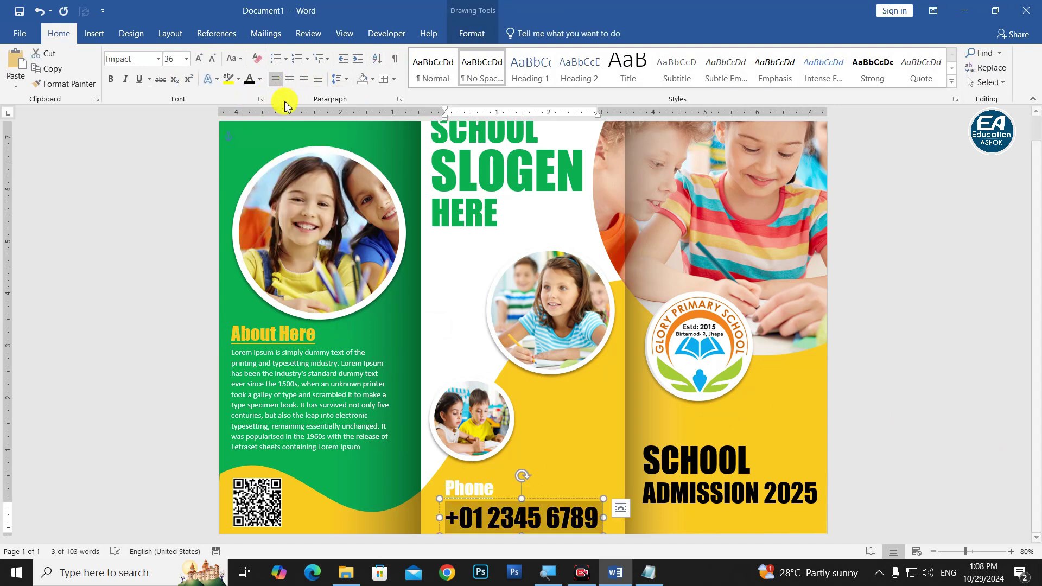
pyautogui.moveTo(568, 498); pyautogui.dragTo(567, 493)
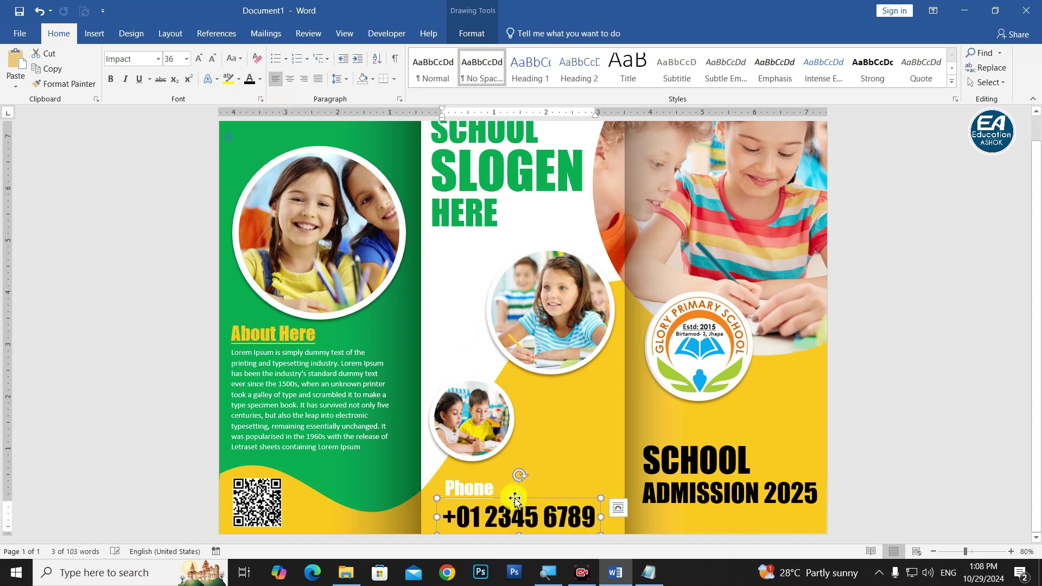
pyautogui.click(496, 489)
pyautogui.write(':-')
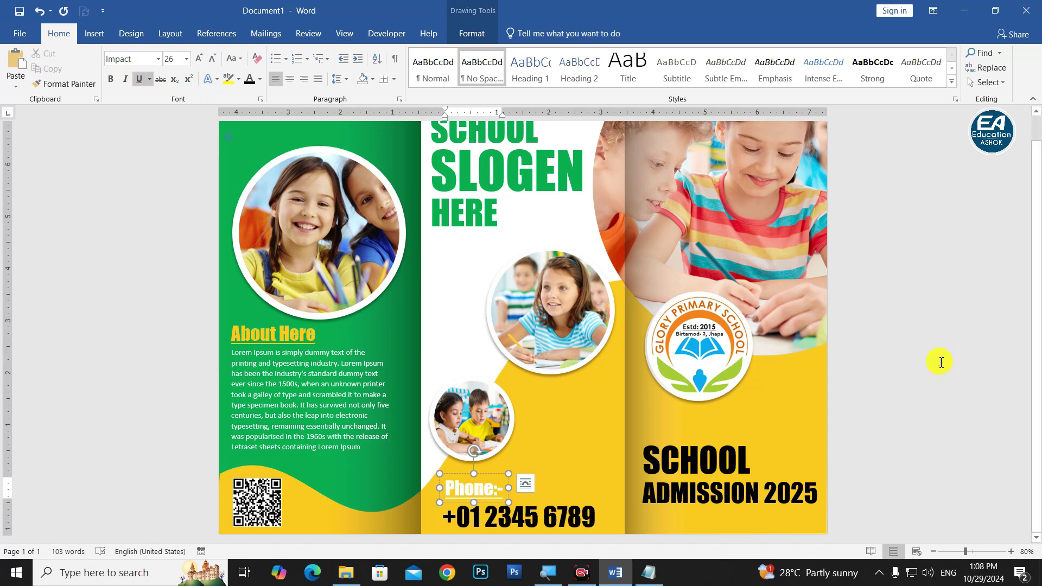
pyautogui.click(727, 363)
# Duplicate the About Here paragraph into the middle panel, narrow it beside the small photo and make it black.
pyautogui.keyDown('ctrl'); pyautogui.scroll(-5, 724, 363); pyautogui.keyUp('ctrl')
pyautogui.keyDown('ctrl'); pyautogui.scroll(2, 696, 399); pyautogui.keyUp('ctrl')
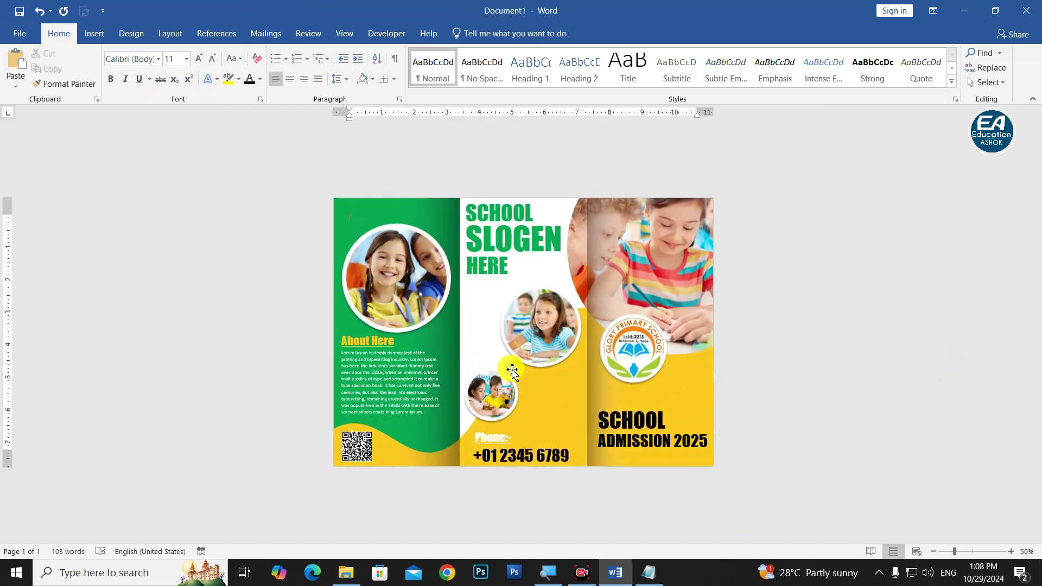
pyautogui.keyDown('ctrl'); pyautogui.scroll(1, 509, 363); pyautogui.keyUp('ctrl')
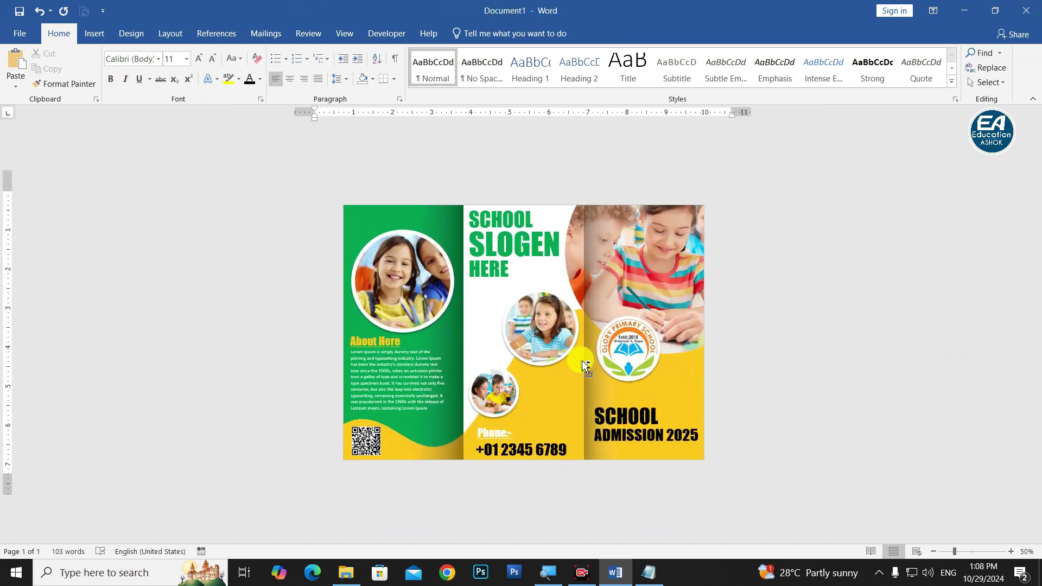
pyautogui.keyDown('ctrl'); pyautogui.scroll(1, 645, 387); pyautogui.keyUp('ctrl')
pyautogui.keyDown('ctrl'); pyautogui.scroll(-2, 641, 387); pyautogui.keyUp('ctrl')
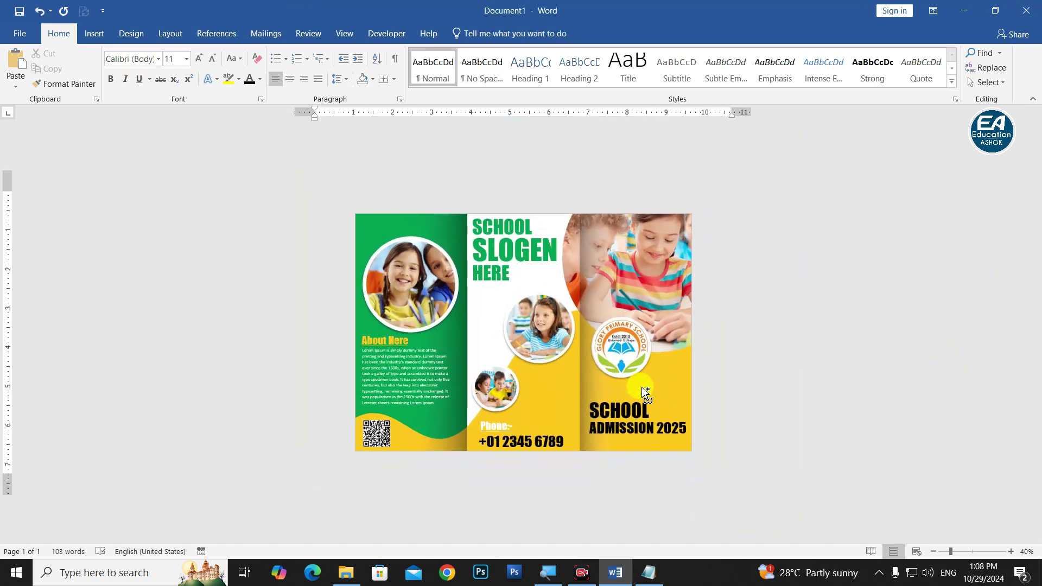
pyautogui.keyDown('ctrl'); pyautogui.scroll(1, 640, 387); pyautogui.keyUp('ctrl')
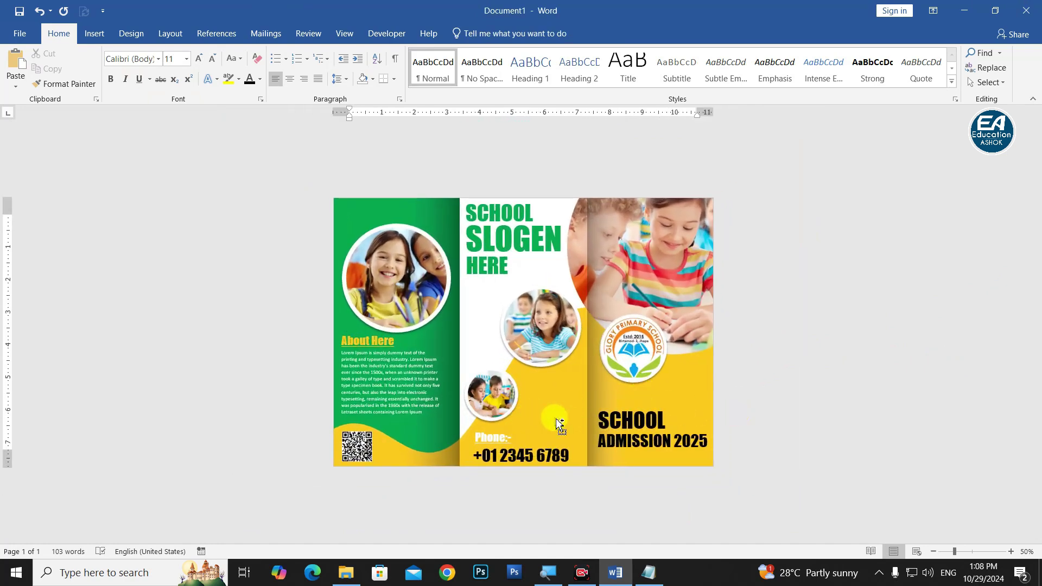
pyautogui.keyDown('ctrl'); pyautogui.scroll(1, 555, 419); pyautogui.keyUp('ctrl')
pyautogui.moveTo(308, 441); pyautogui.dragTo(552, 443)
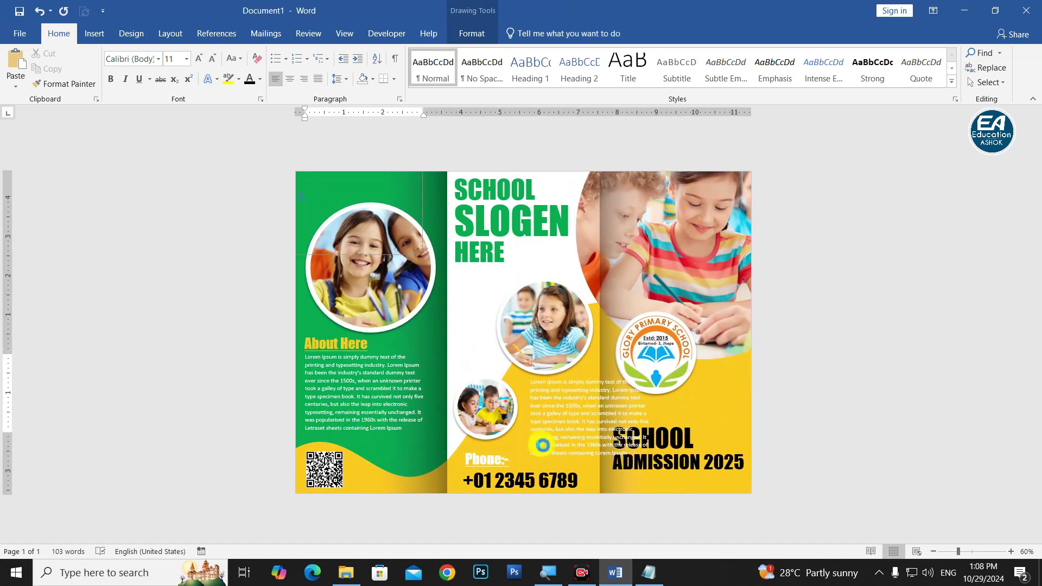
pyautogui.moveTo(552, 442); pyautogui.dragTo(540, 443)
pyautogui.moveTo(655, 421); pyautogui.dragTo(600, 423)
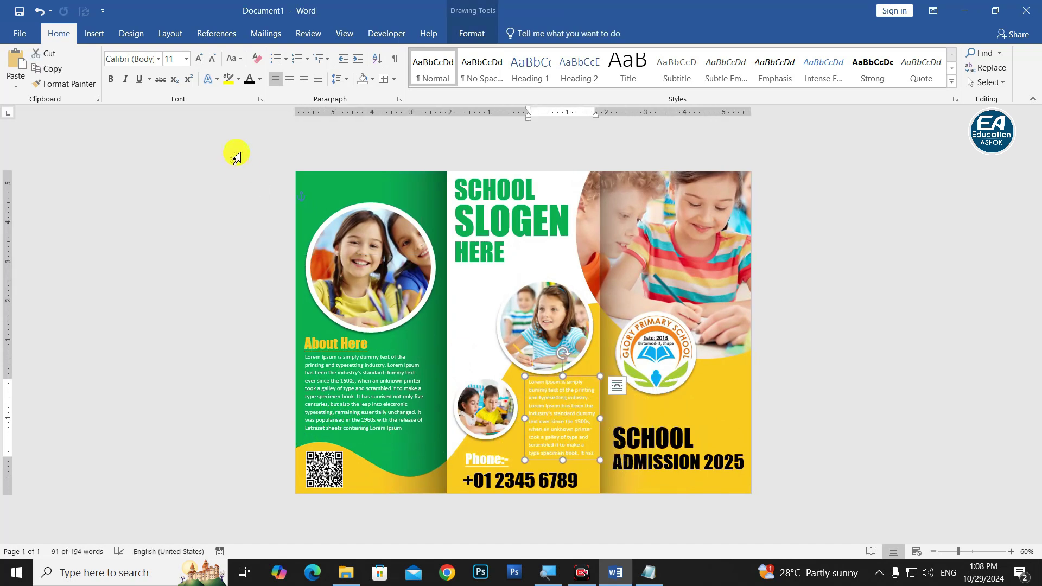
pyautogui.click(249, 78)
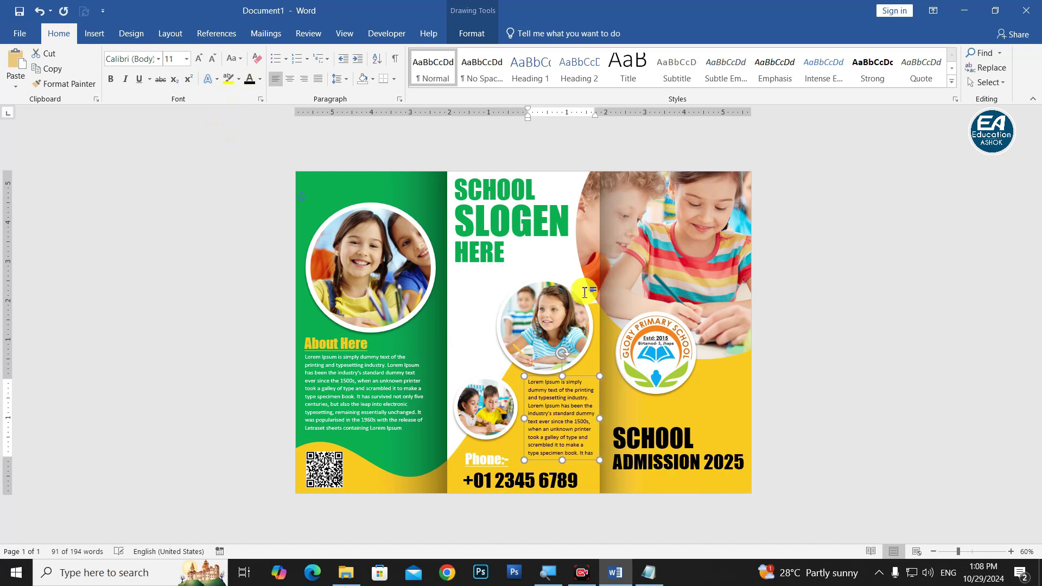
pyautogui.click(889, 376)
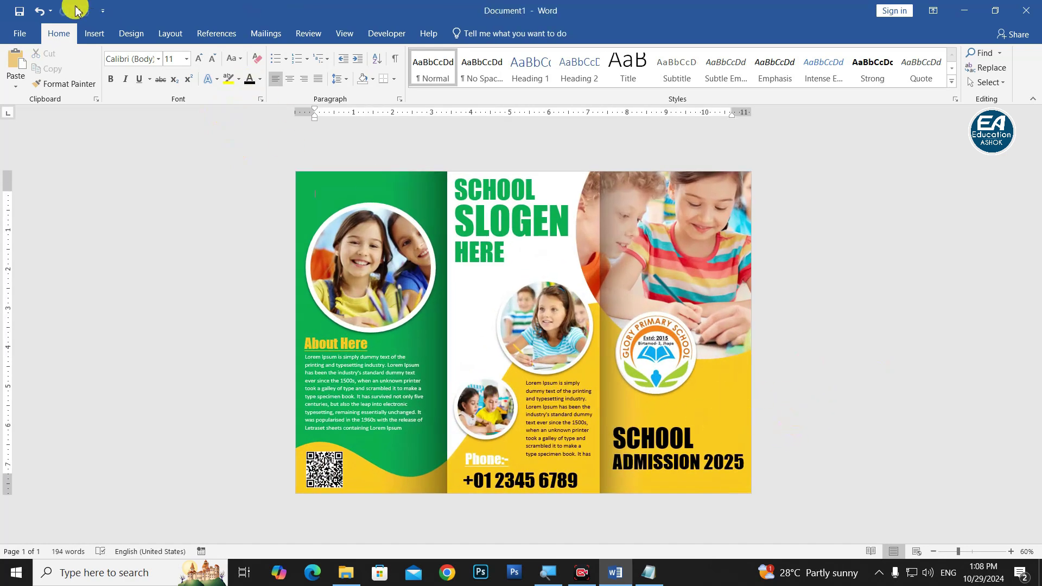
pyautogui.click(94, 33)
# Draw a speech-bubble callout beside the SCHOOL ADMISSION 2025 heading.
pyautogui.click(195, 64)
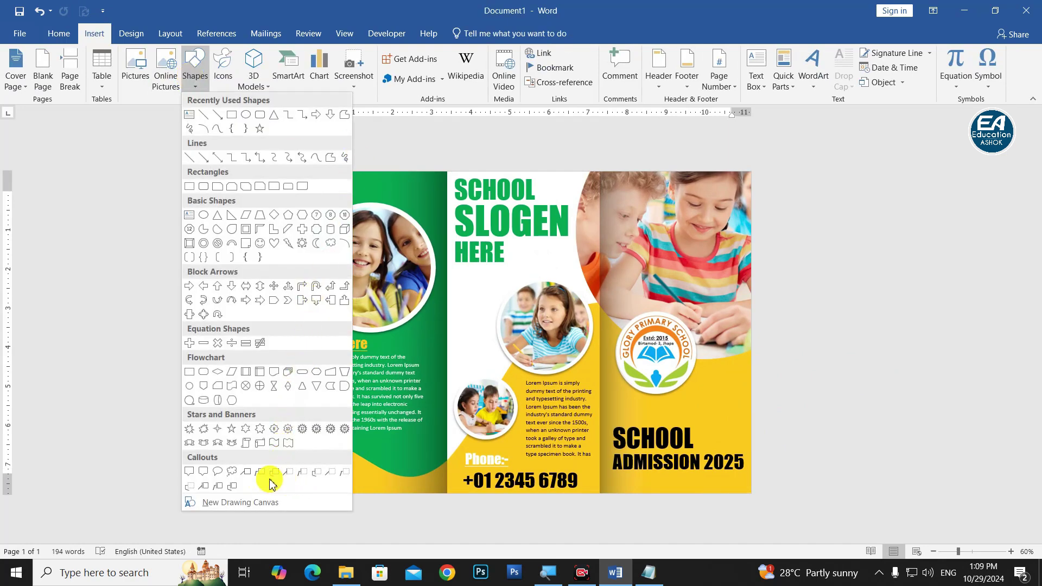
pyautogui.click(217, 471)
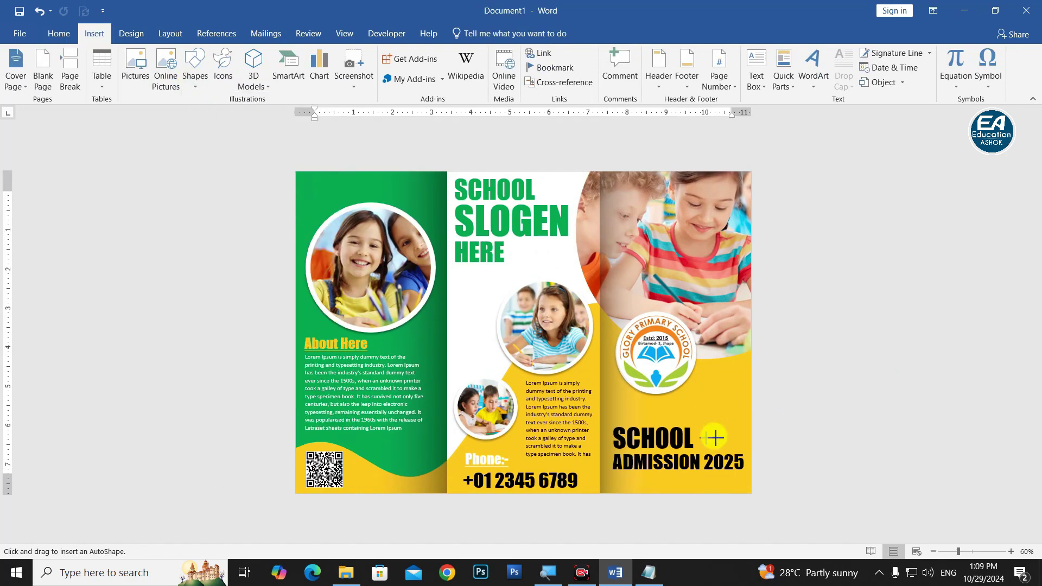
pyautogui.moveTo(692, 389); pyautogui.dragTo(742, 443)
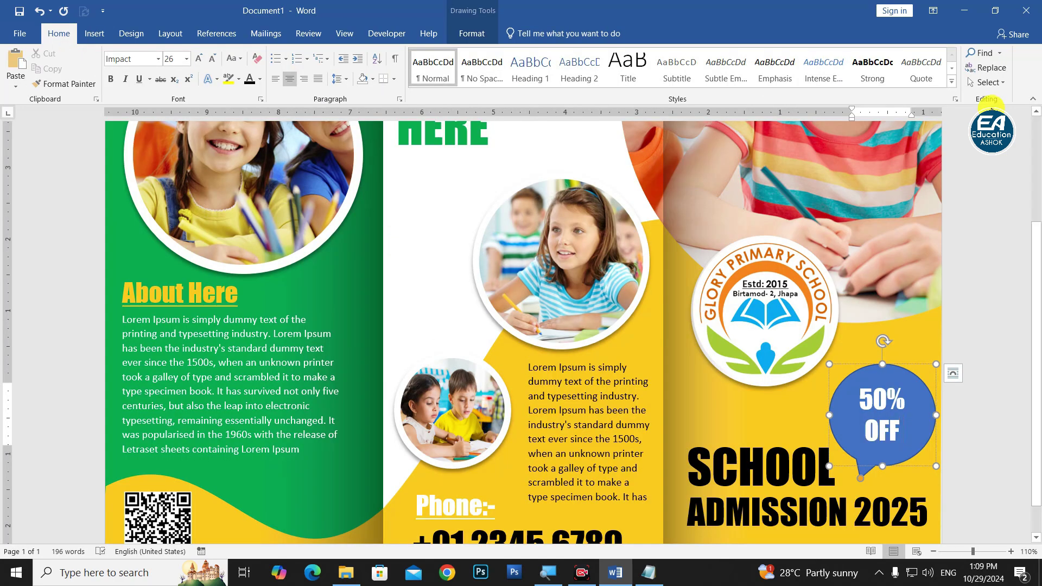
# Give the callout a green fill, a thick white outline and an outer shadow.
pyautogui.click(471, 33)
pyautogui.click(331, 53)
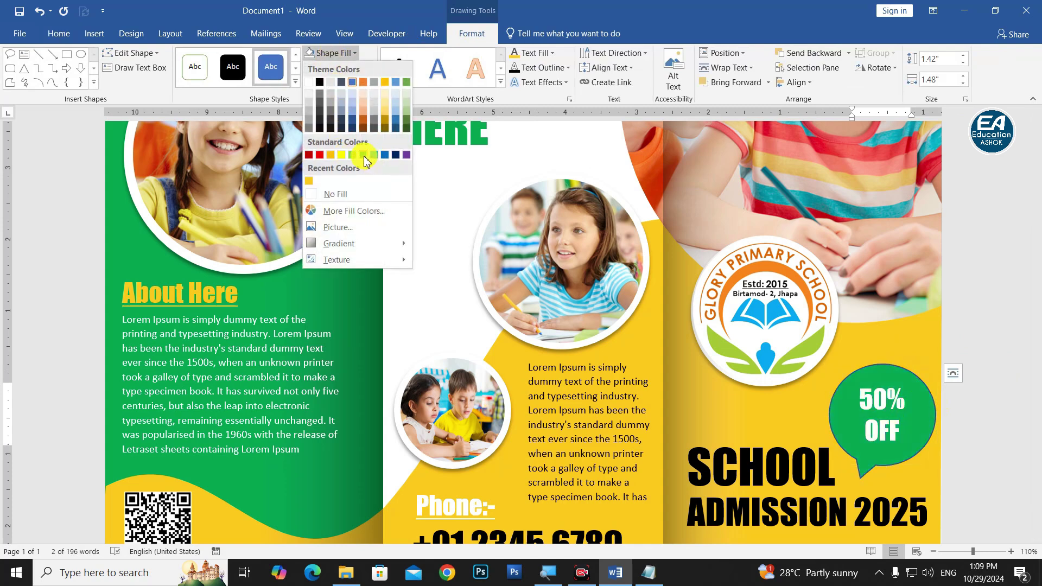
pyautogui.click(363, 155)
pyautogui.click(339, 67)
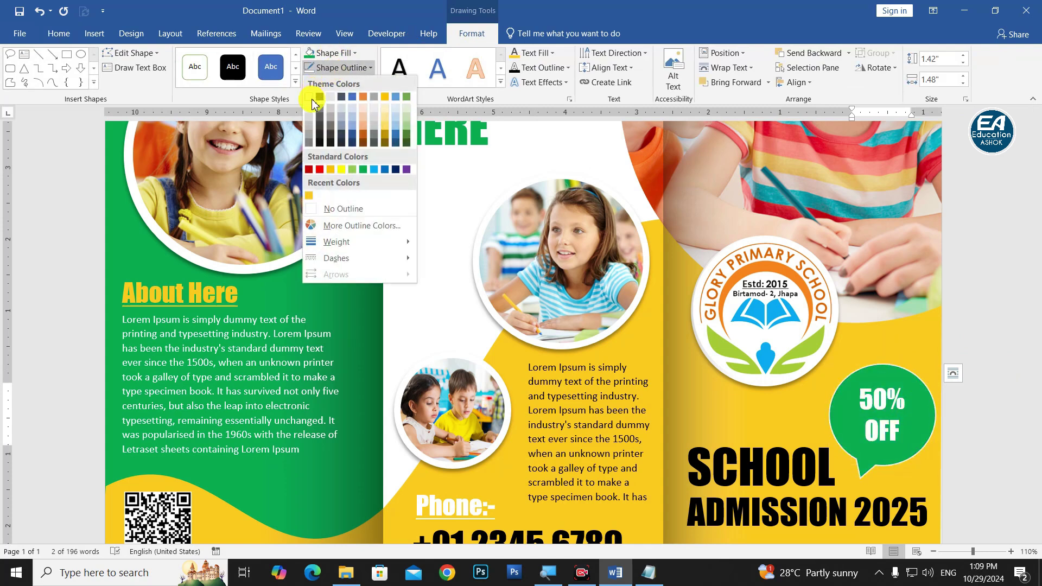
pyautogui.click(309, 97)
pyautogui.click(341, 67)
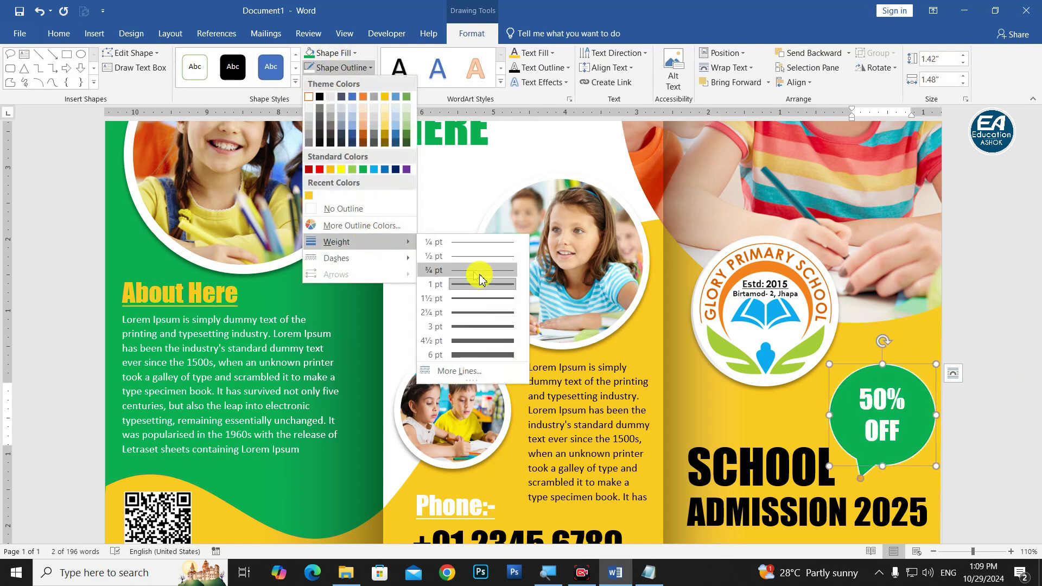
pyautogui.click(494, 307)
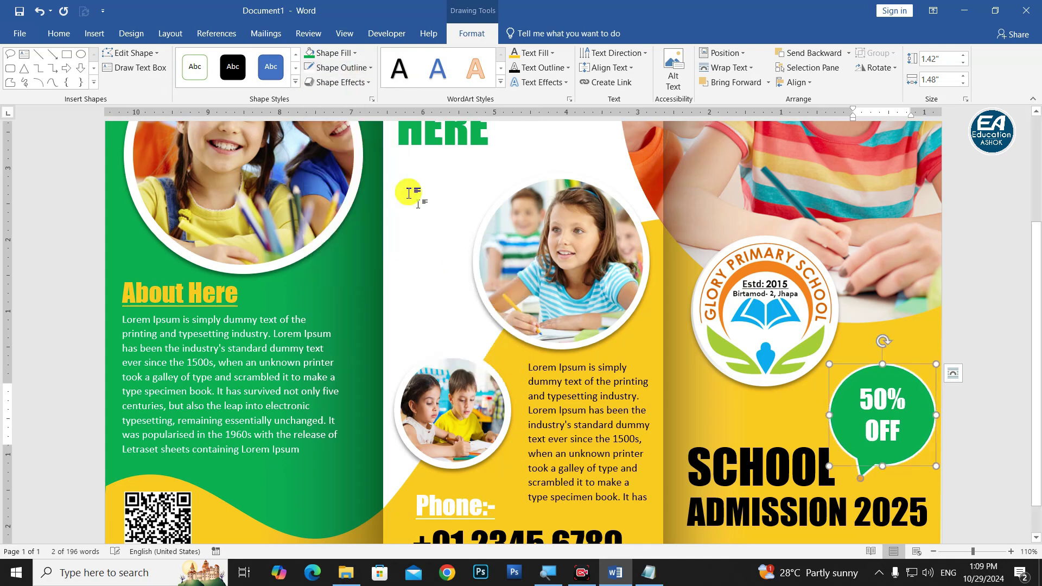
pyautogui.click(341, 82)
pyautogui.moveTo(348, 137)
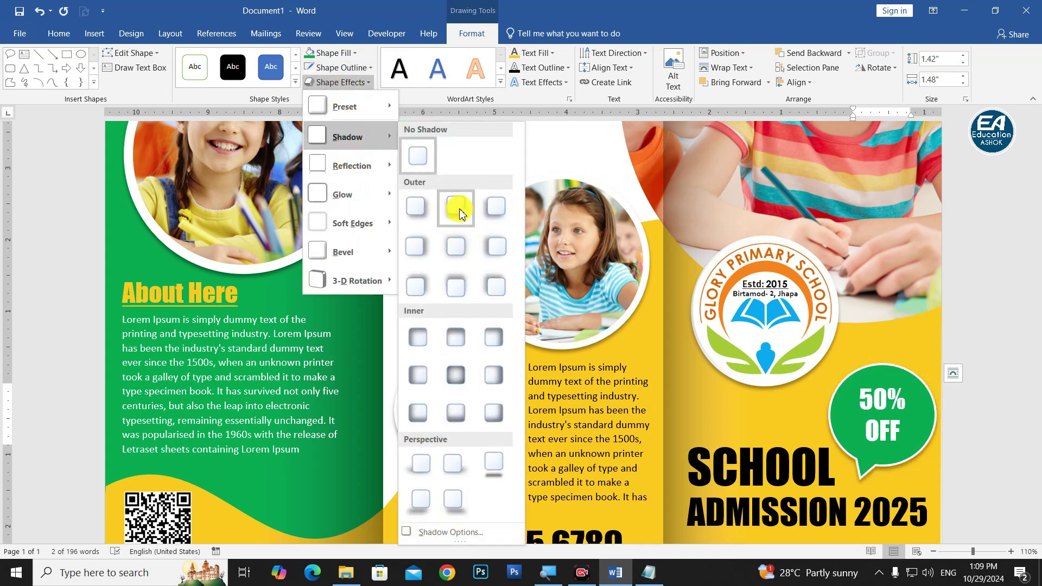
pyautogui.click(458, 209)
pyautogui.scroll(-5, 899, 333)
# Draw a freeform wave curve across the green panel's top-left corner.
pyautogui.click(816, 342)
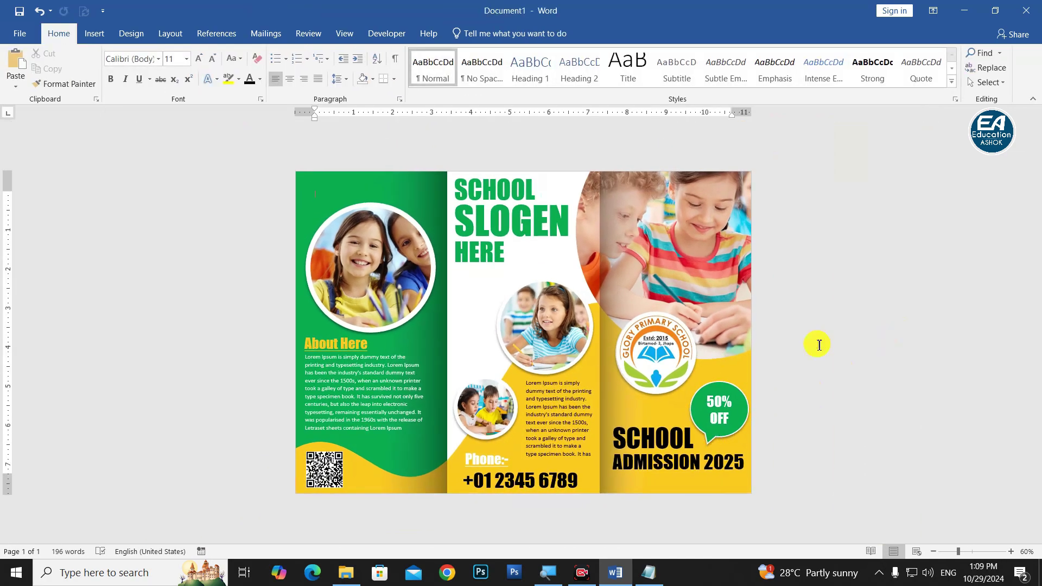
pyautogui.scroll(-1, 815, 342)
pyautogui.scroll(1, 656, 359)
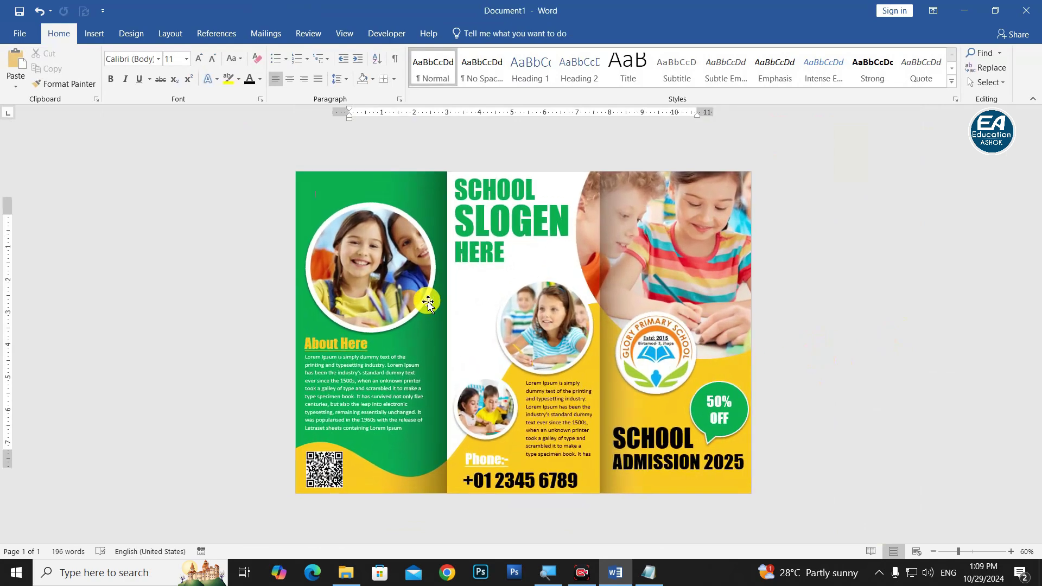
pyautogui.scroll(-4, 657, 360)
pyautogui.scroll(4, 656, 359)
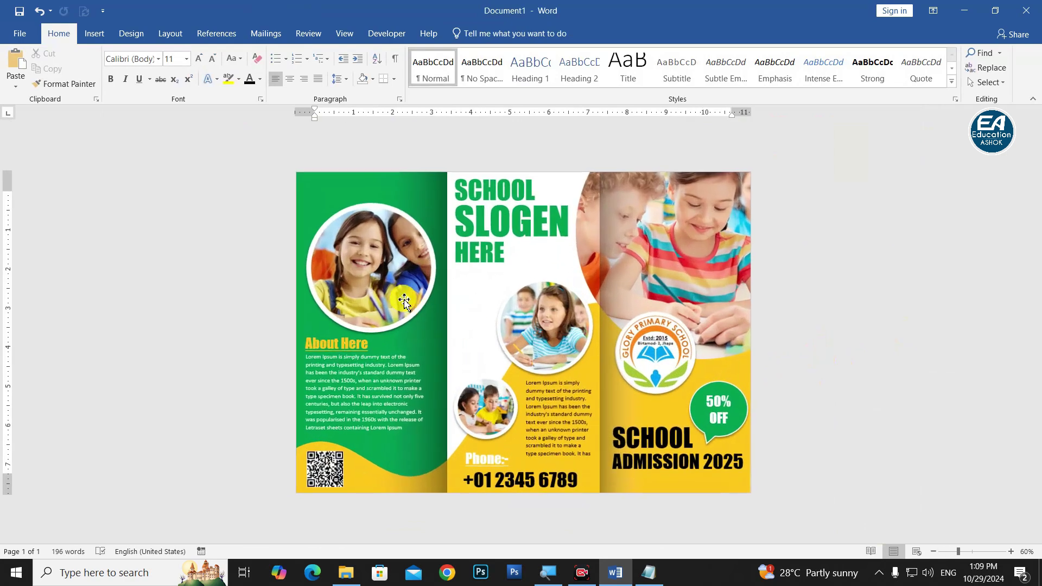
pyautogui.click(93, 33)
pyautogui.click(195, 76)
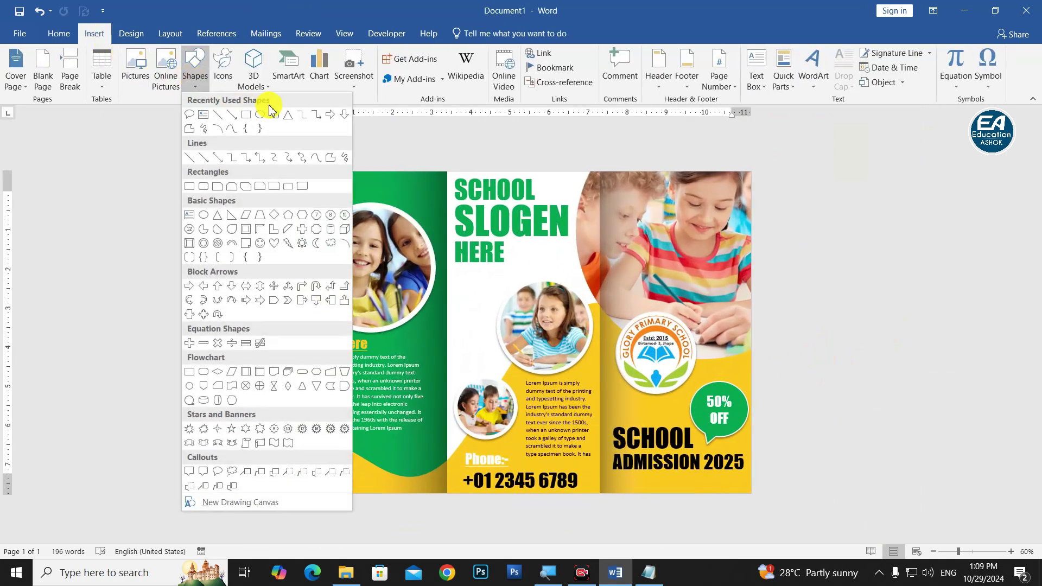
pyautogui.click(315, 159)
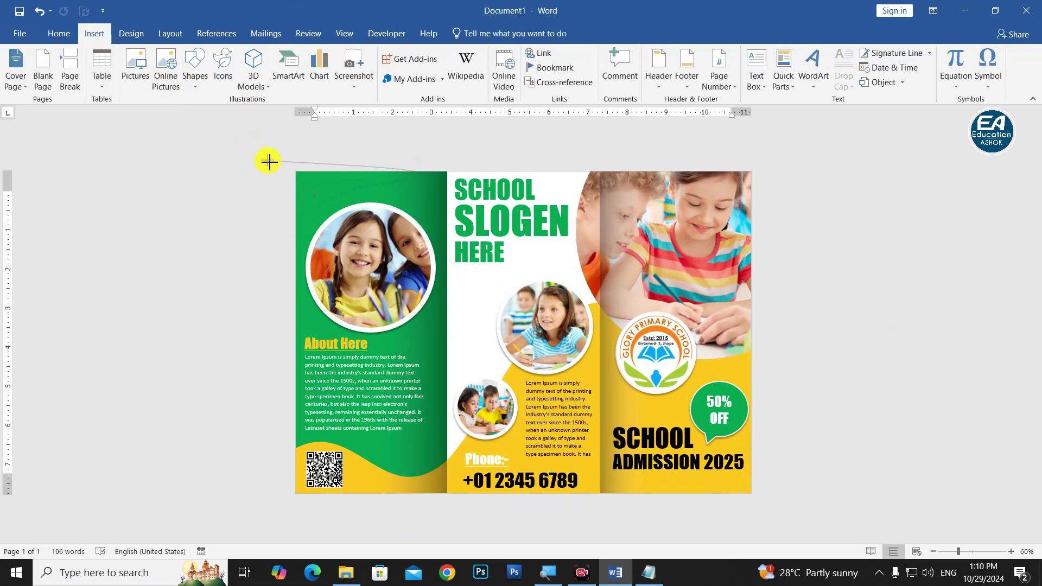
pyautogui.doubleClick(295, 224)
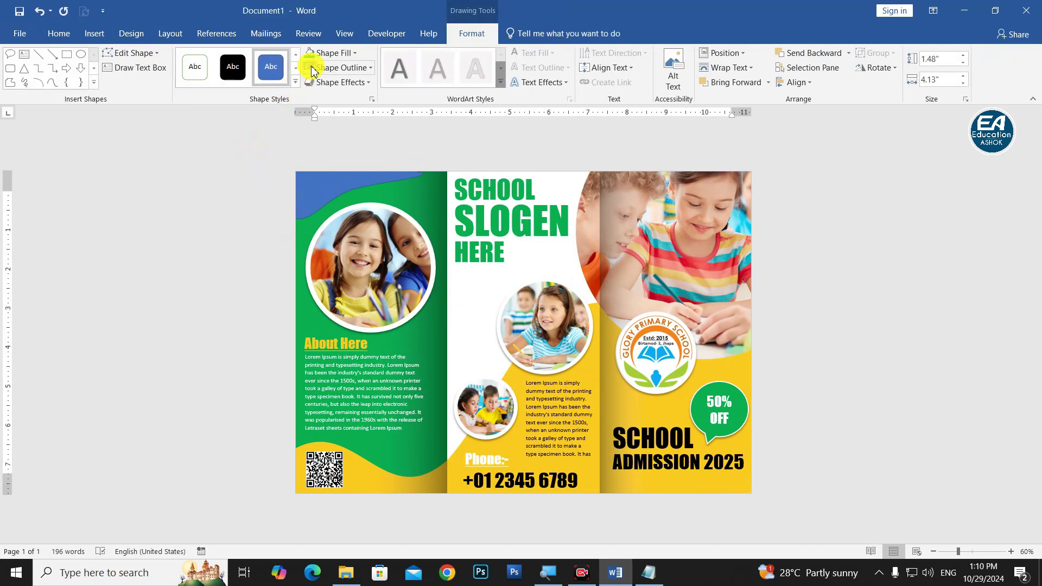
# Fill the wave yellow, remove its outline and move it up to the page edge.
pyautogui.click(333, 53)
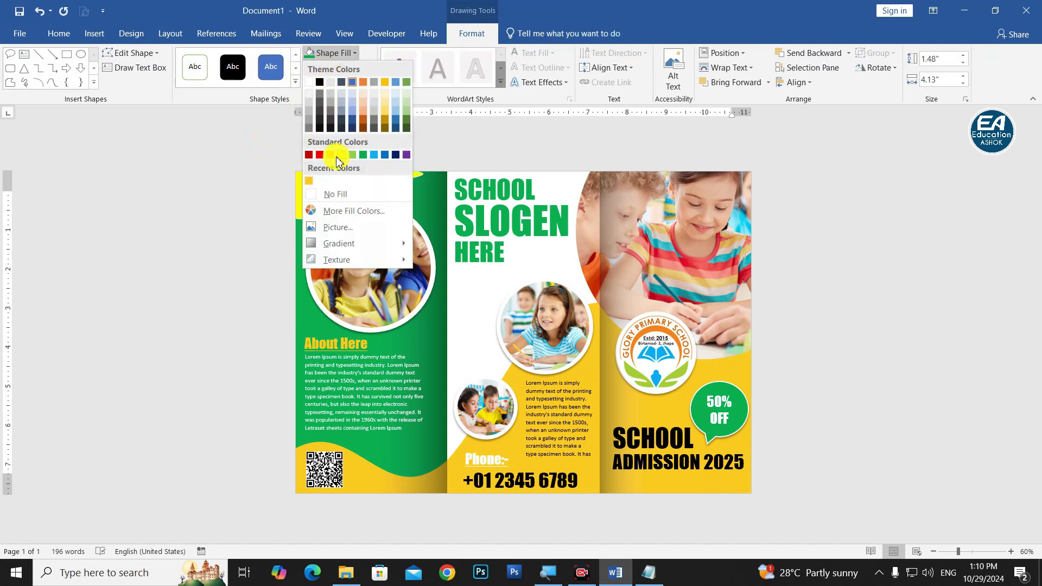
pyautogui.click(308, 184)
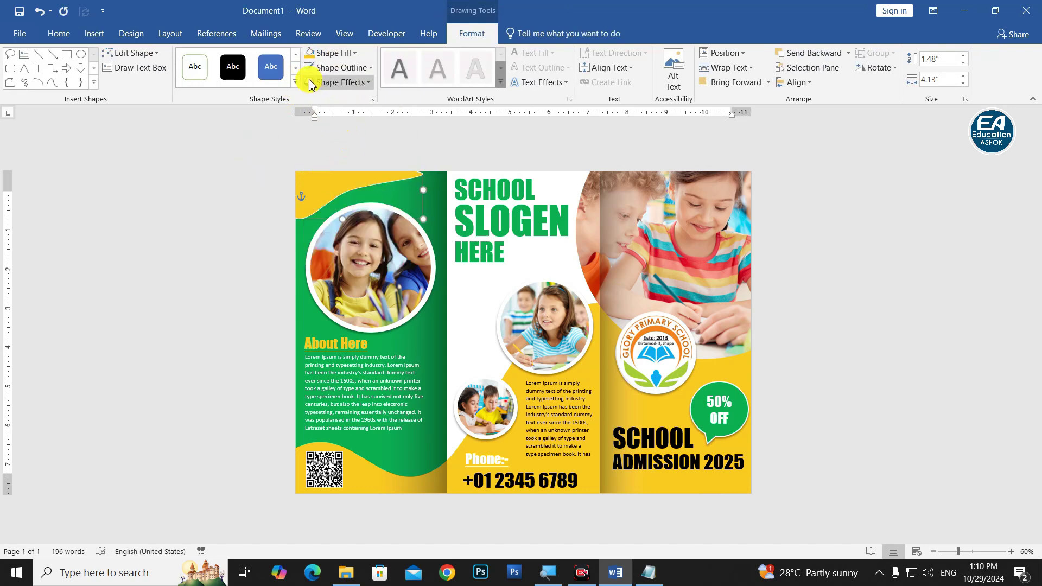
pyautogui.click(334, 67)
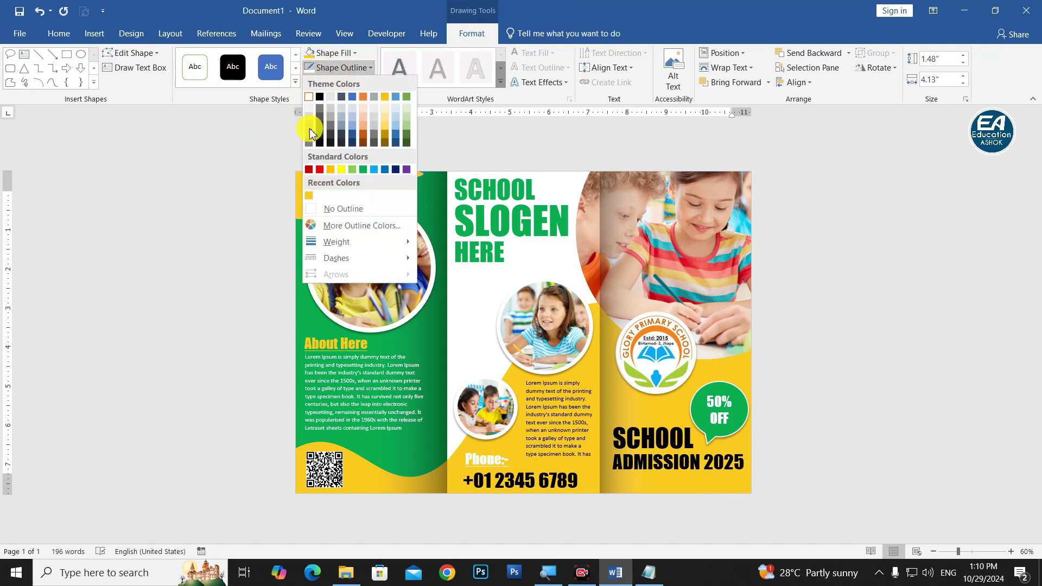
pyautogui.click(343, 210)
pyautogui.moveTo(387, 179); pyautogui.dragTo(385, 174)
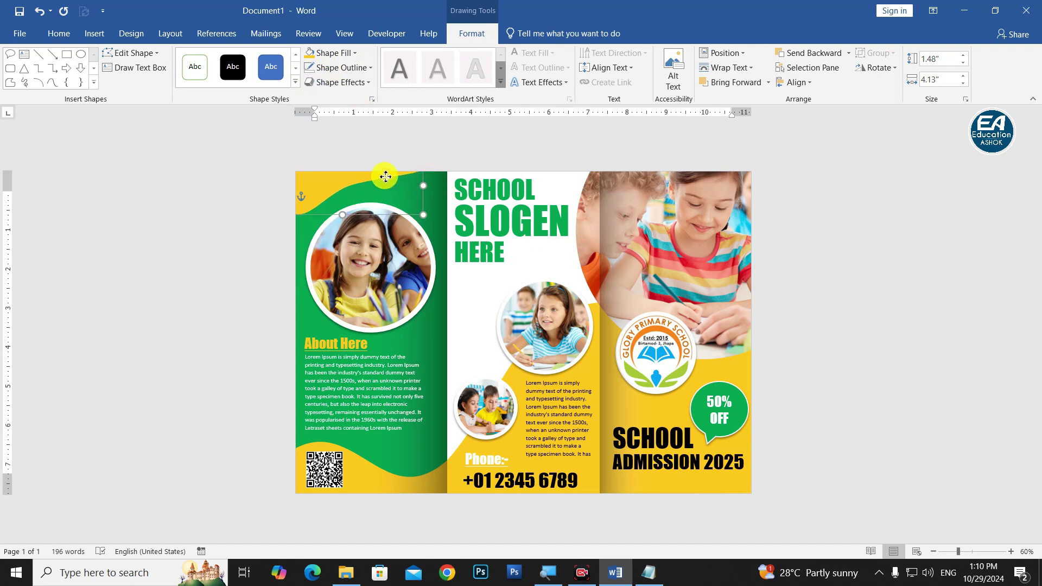
pyautogui.click(845, 311)
pyautogui.keyDown('ctrl'); pyautogui.scroll(-1, 845, 311); pyautogui.keyUp('ctrl')
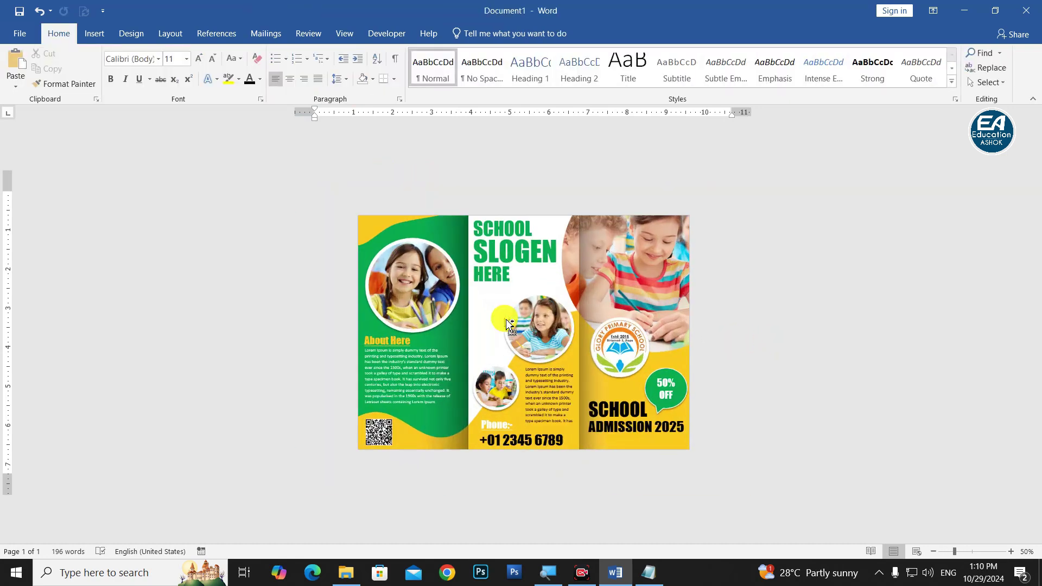
pyautogui.keyDown('ctrl'); pyautogui.scroll(1, 582, 367); pyautogui.keyUp('ctrl')
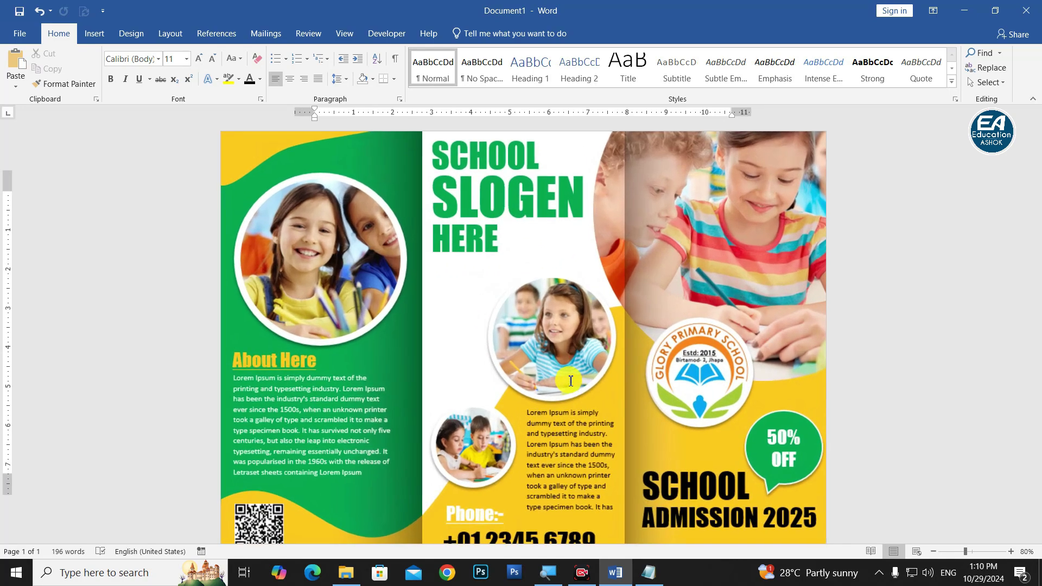
pyautogui.keyDown('ctrl'); pyautogui.scroll(-1, 567, 393); pyautogui.keyUp('ctrl')
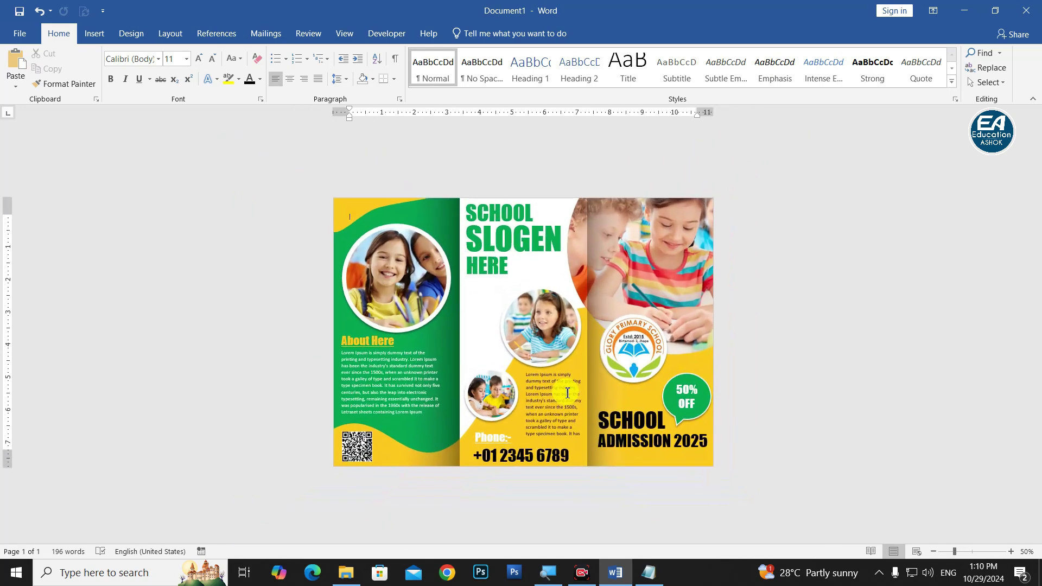
pyautogui.keyDown('ctrl'); pyautogui.scroll(1, 570, 320); pyautogui.keyUp('ctrl')
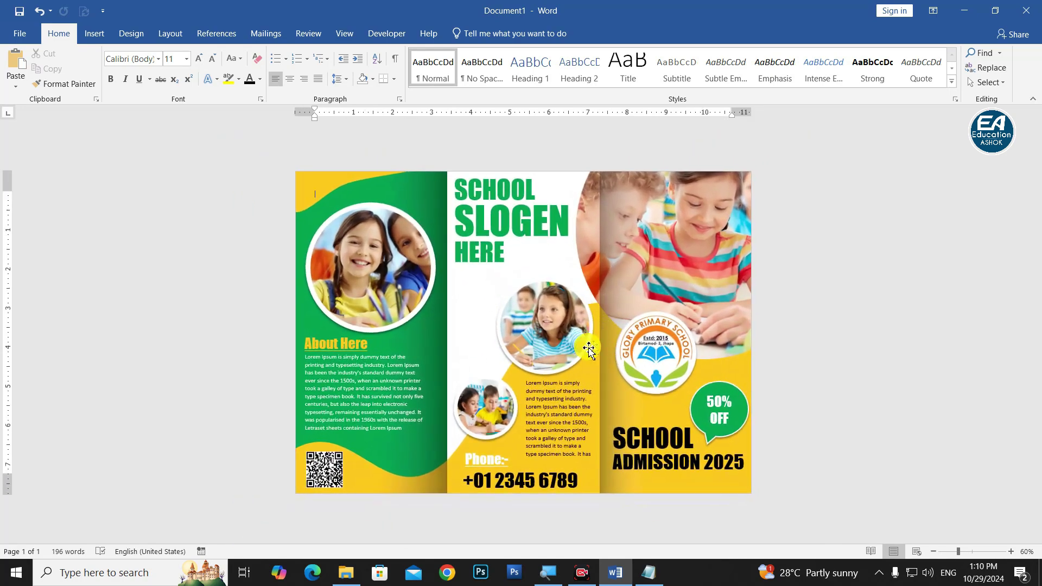